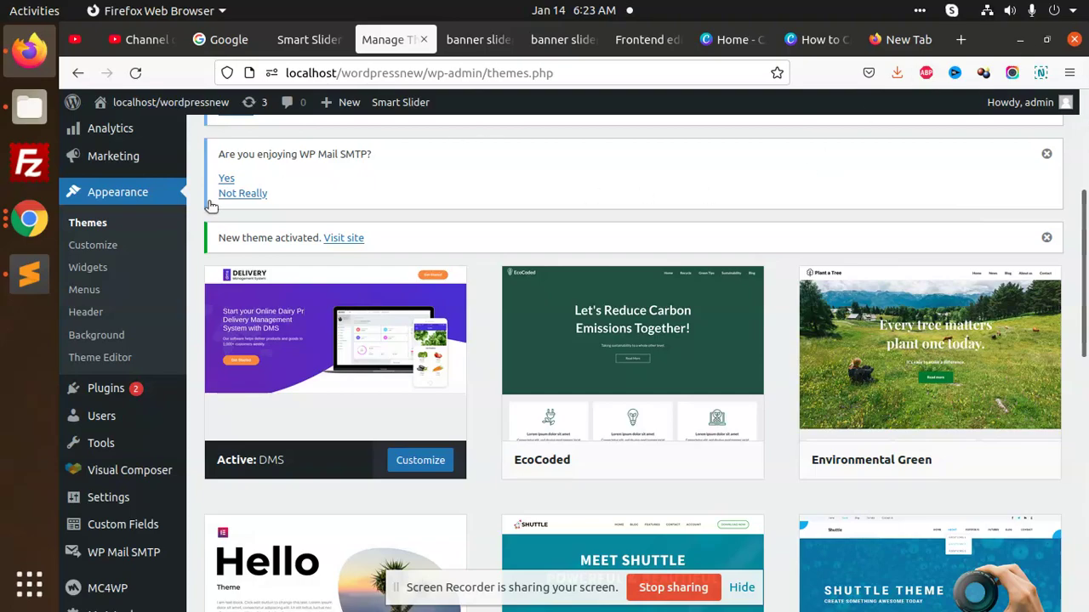
# - Deactivate the Smart Slider 3 plugin in the Installed Plugins list
pyautogui.click(85, 389)
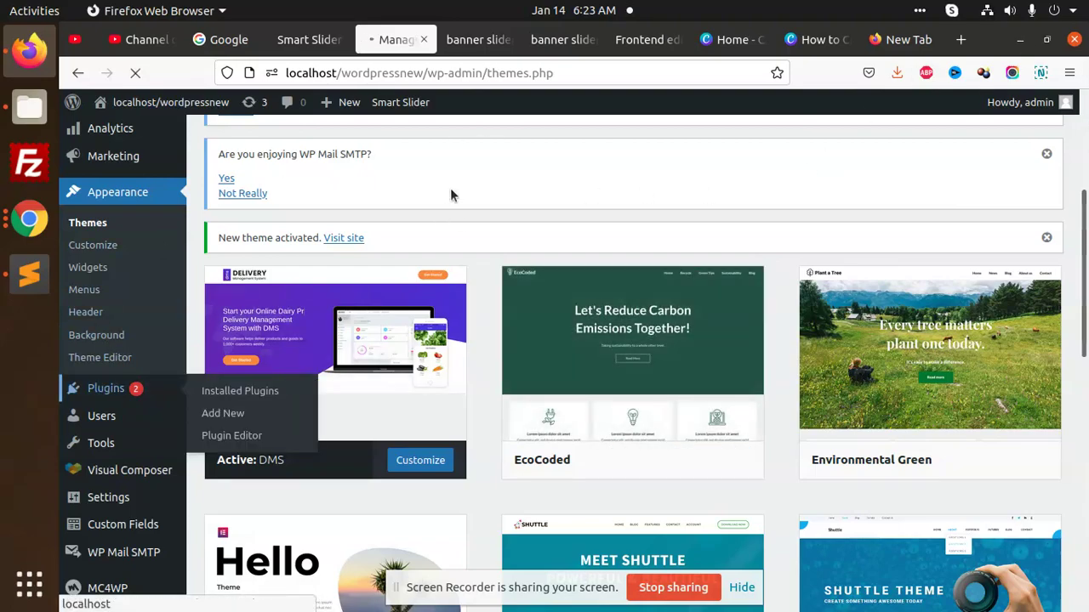
pyautogui.scroll(-5, 434, 363)
pyautogui.scroll(-5, 435, 369)
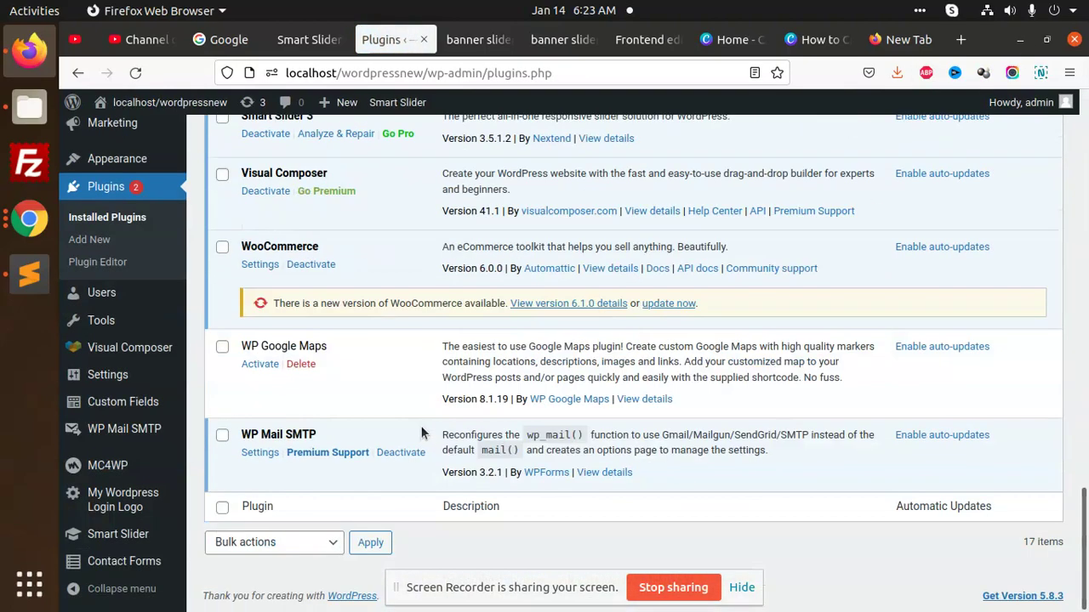
pyautogui.scroll(4, 358, 365)
pyautogui.scroll(3, 367, 357)
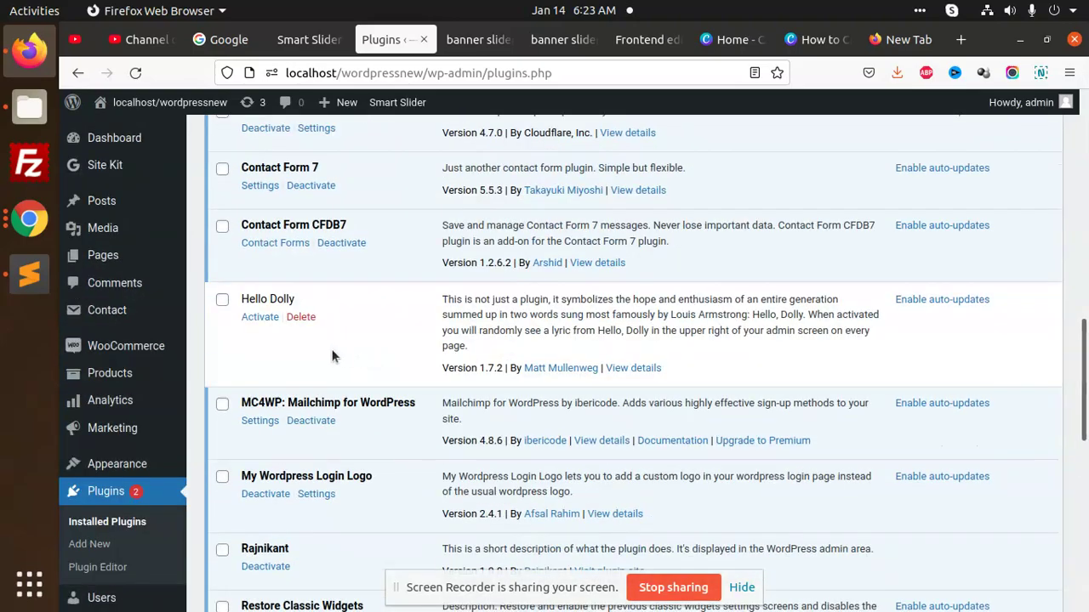
pyautogui.scroll(5, 332, 350)
pyautogui.scroll(-5, 336, 357)
pyautogui.scroll(-4, 320, 383)
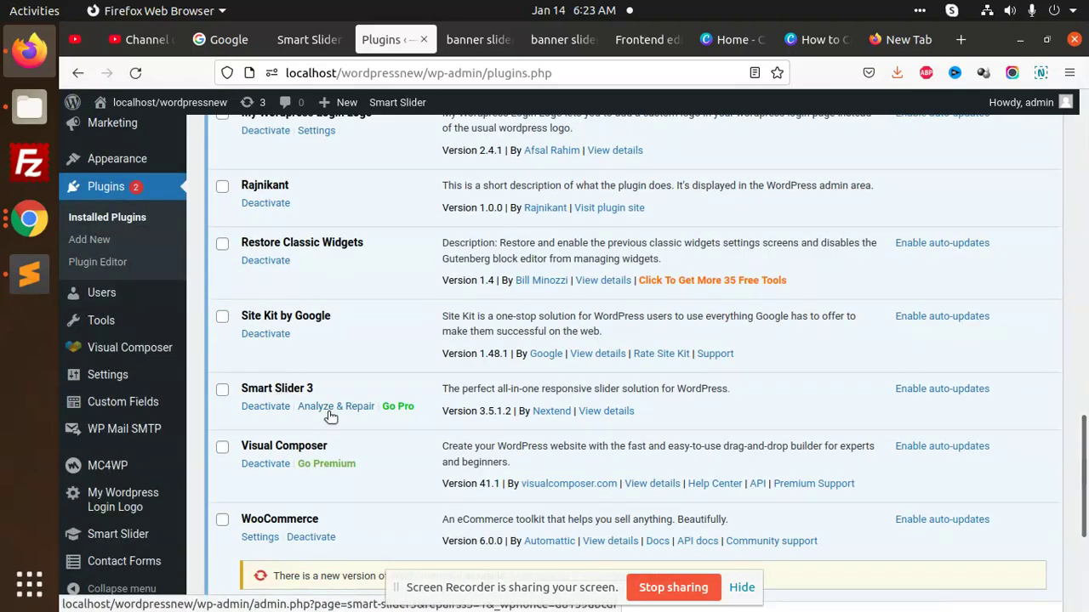
pyautogui.click(278, 408)
# - Delete Smart Slider 3 and confirm the deletion
pyautogui.scroll(-5, 399, 417)
pyautogui.scroll(-5, 408, 415)
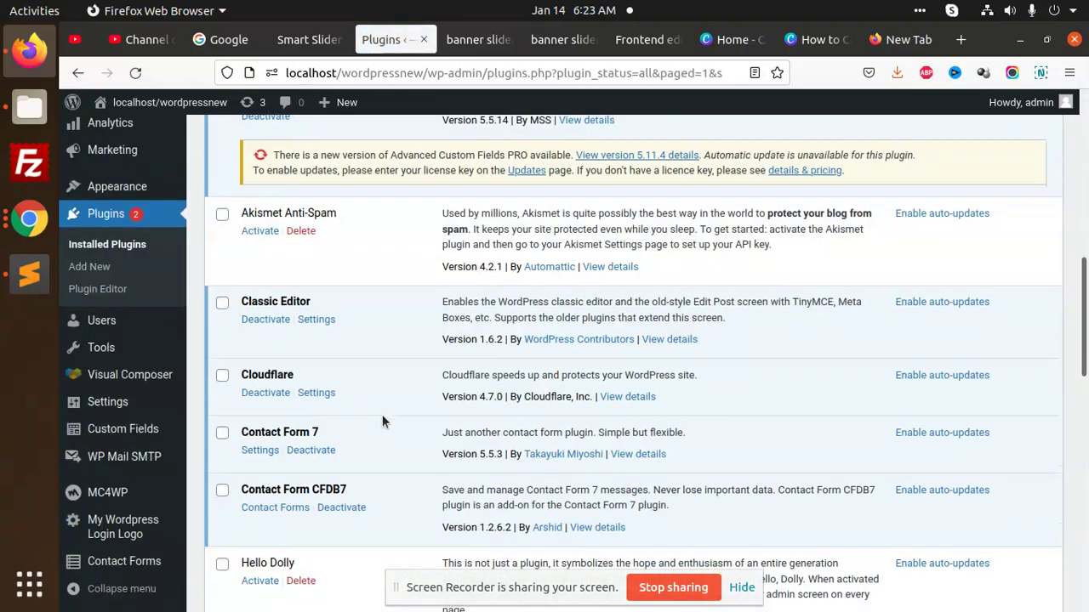
pyautogui.scroll(-8, 377, 417)
pyautogui.click(300, 401)
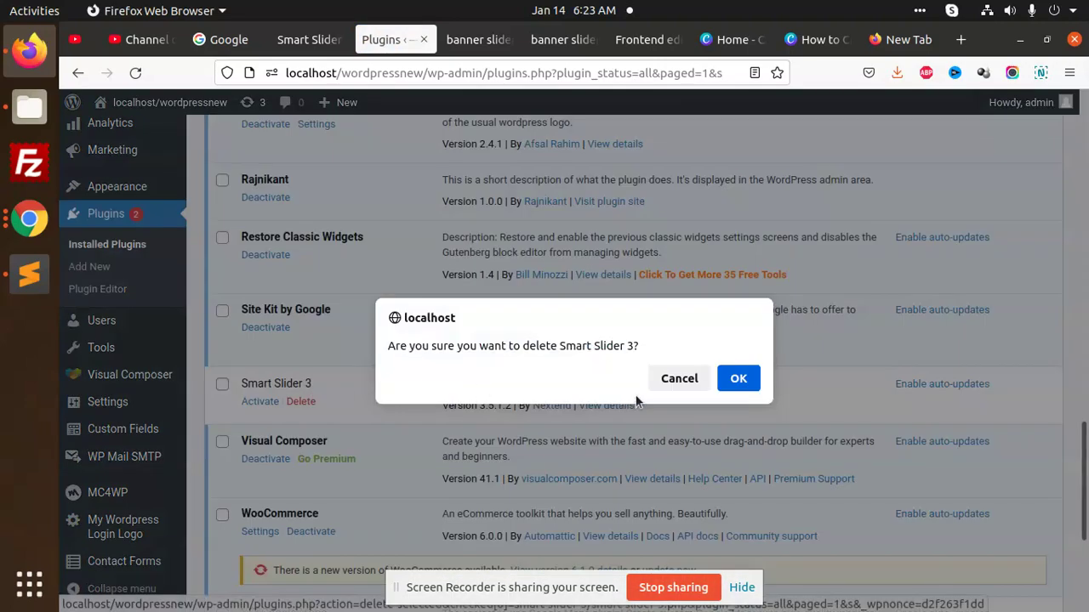
pyautogui.click(728, 378)
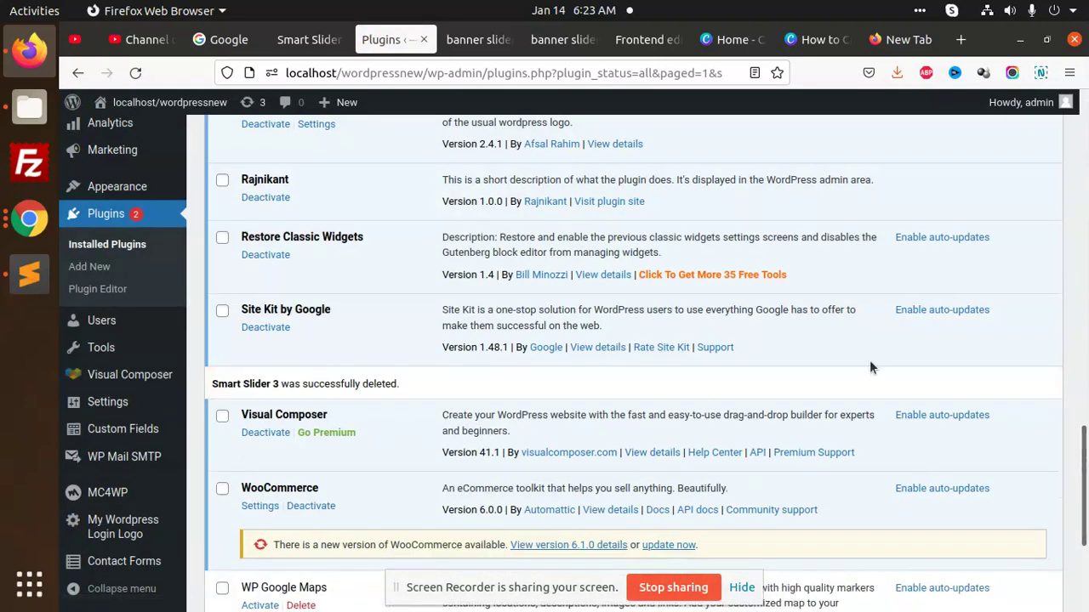
# - Search Google for 'owl carousel' and open the Owl Carousel 2 home page in a new tab
pyautogui.click(960, 39)
pyautogui.click(665, 72)
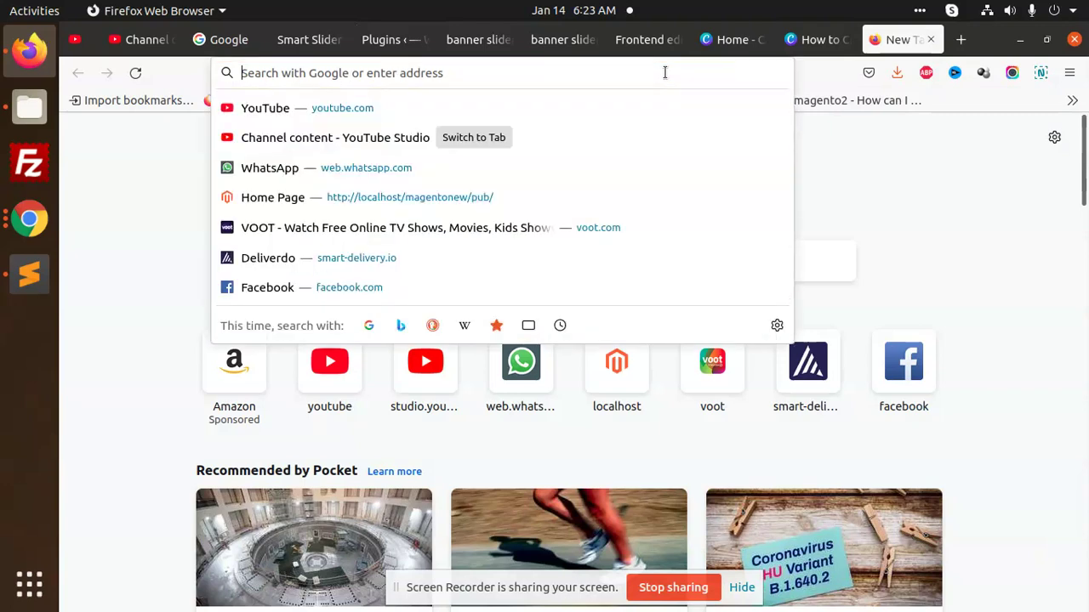
pyautogui.write('owl')
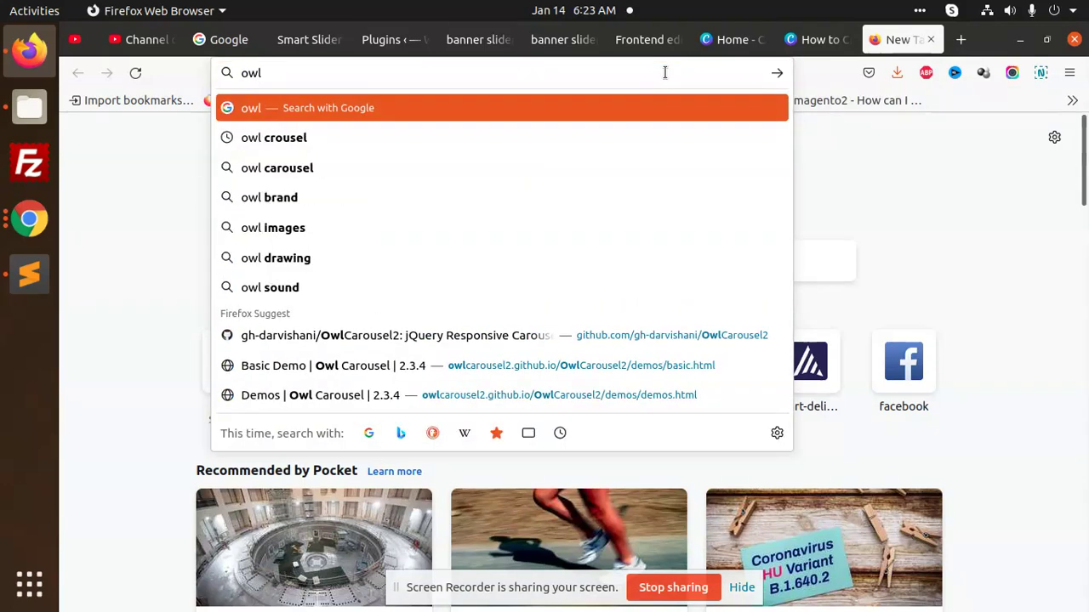
pyautogui.click(308, 134)
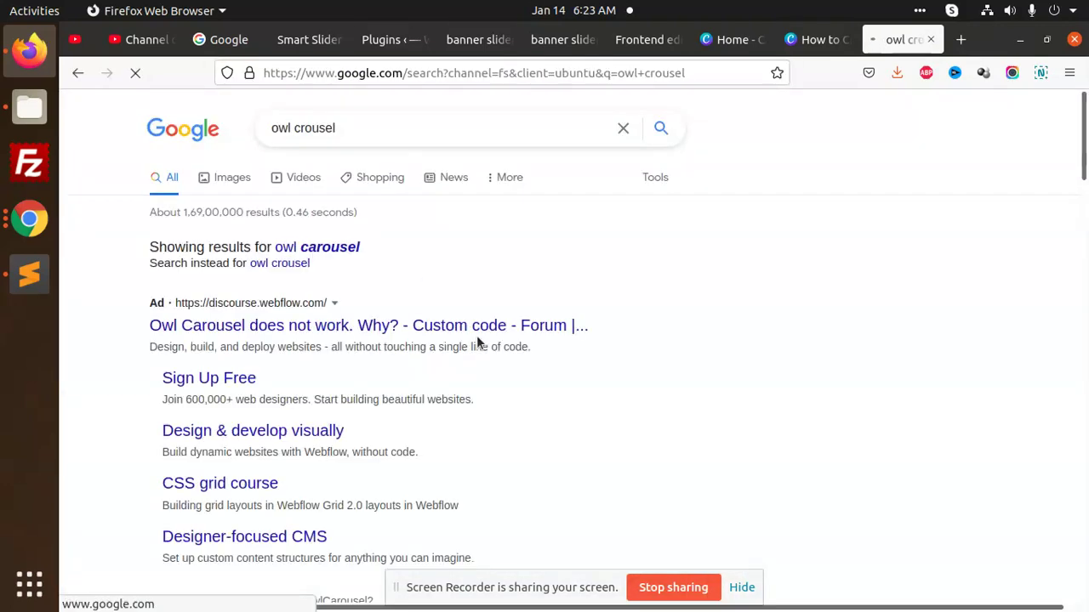
pyautogui.scroll(-3, 365, 340)
pyautogui.scroll(-3, 299, 342)
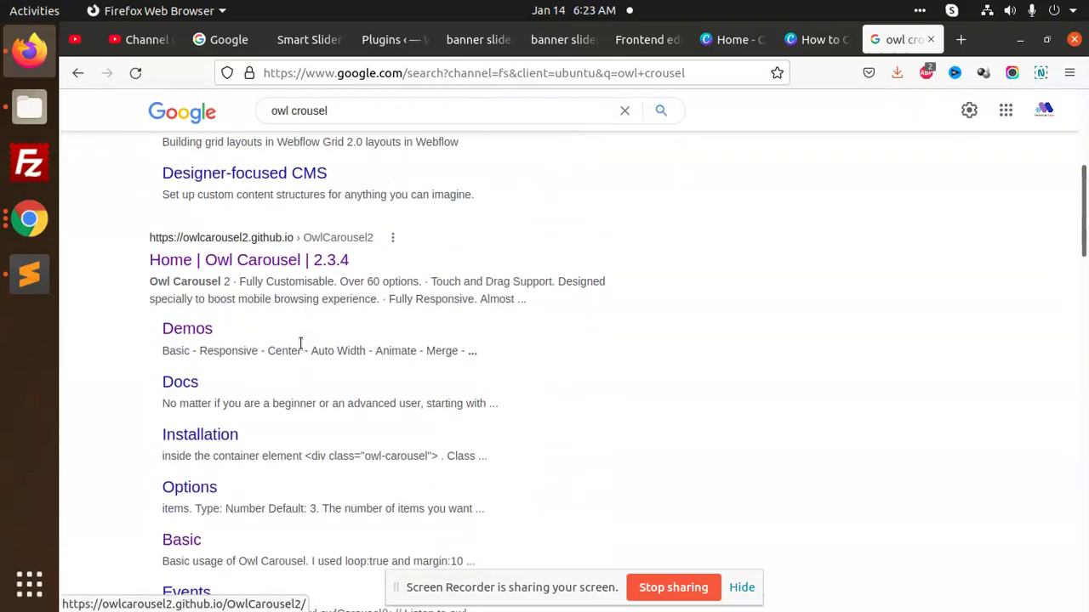
pyautogui.middleClick(284, 259)
pyautogui.click(887, 43)
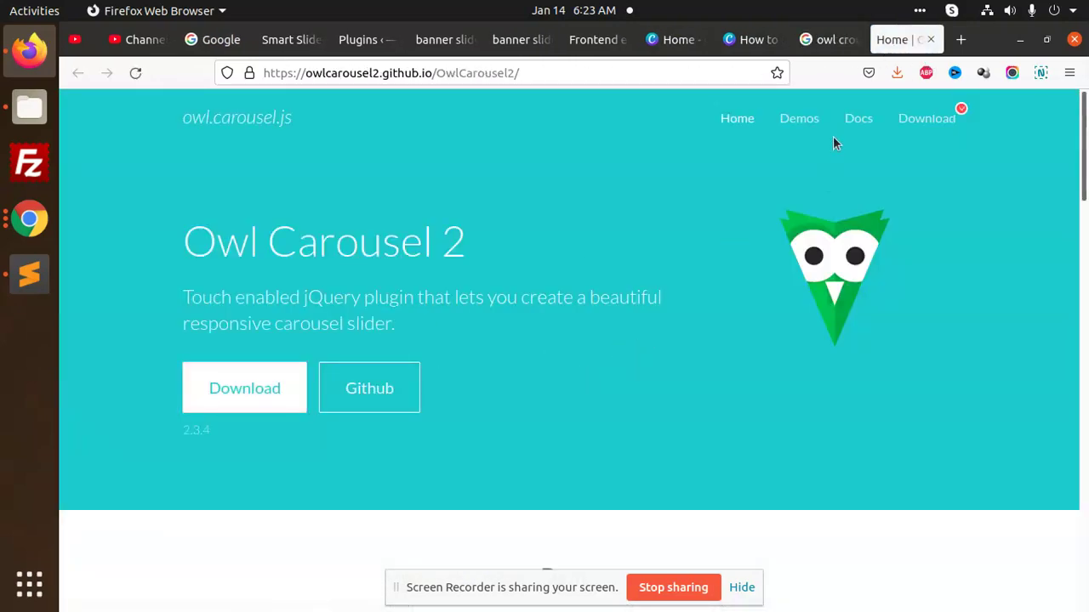
# - Open the Basic demo under Demos and page through its carousel slides
pyautogui.click(813, 127)
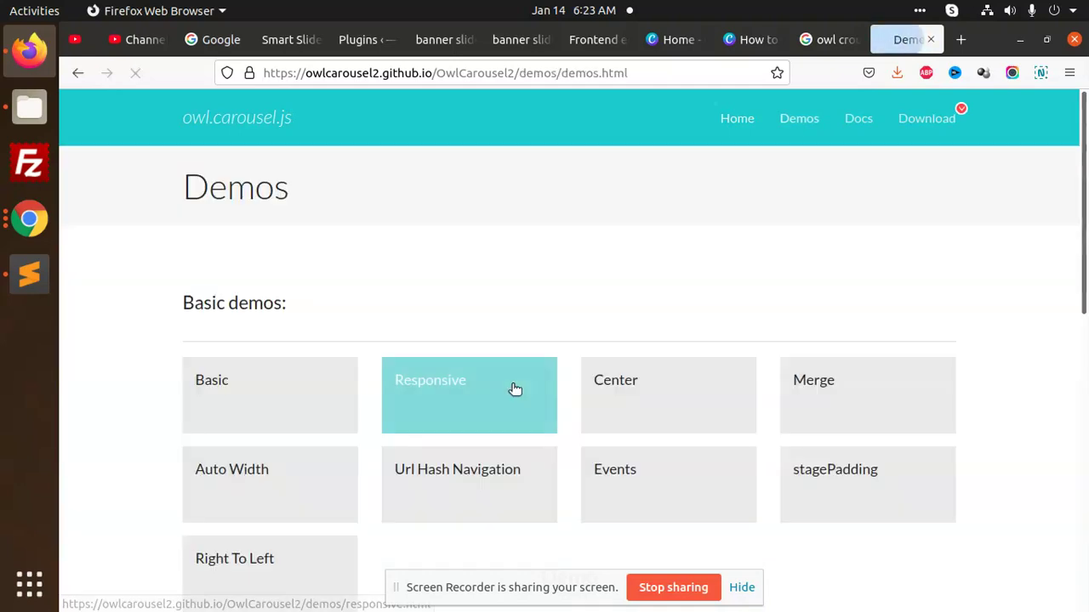
pyautogui.click(191, 403)
pyautogui.scroll(-2, 362, 354)
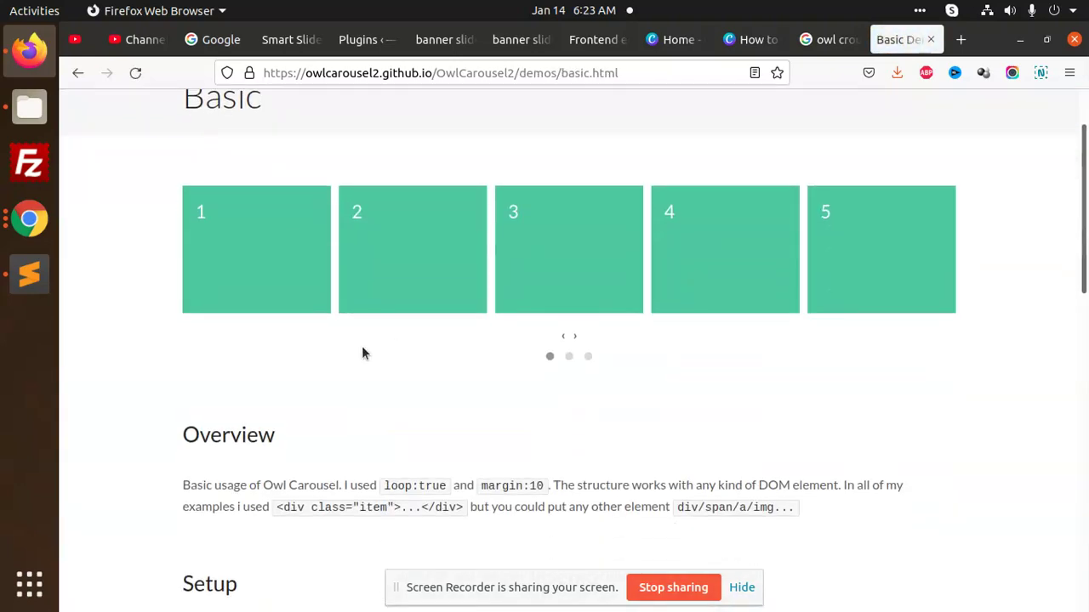
pyautogui.click(587, 356)
pyautogui.click(550, 357)
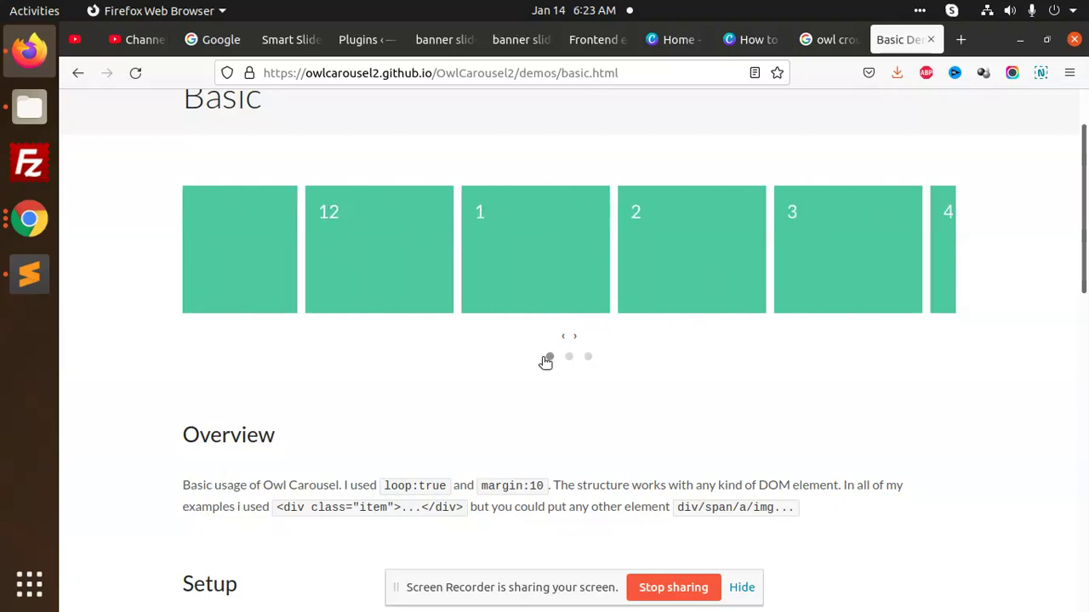
pyautogui.click(569, 357)
pyautogui.scroll(-2, 521, 377)
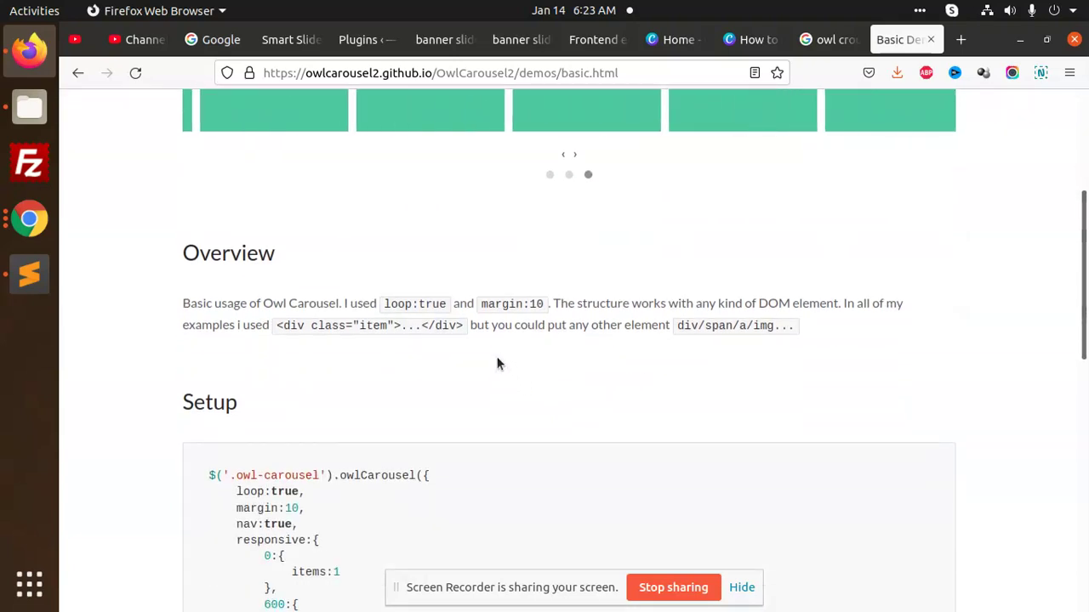
pyautogui.scroll(2, 499, 348)
pyautogui.scroll(-4, 377, 307)
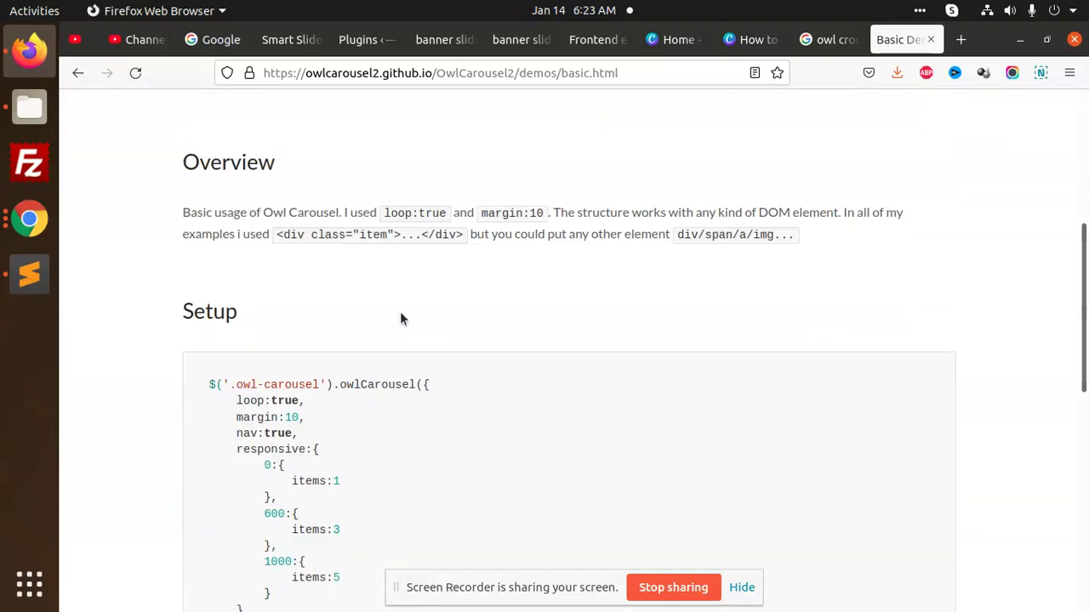
pyautogui.scroll(-3, 400, 312)
pyautogui.scroll(2, 415, 314)
pyautogui.scroll(2, 424, 289)
pyautogui.scroll(4, 518, 267)
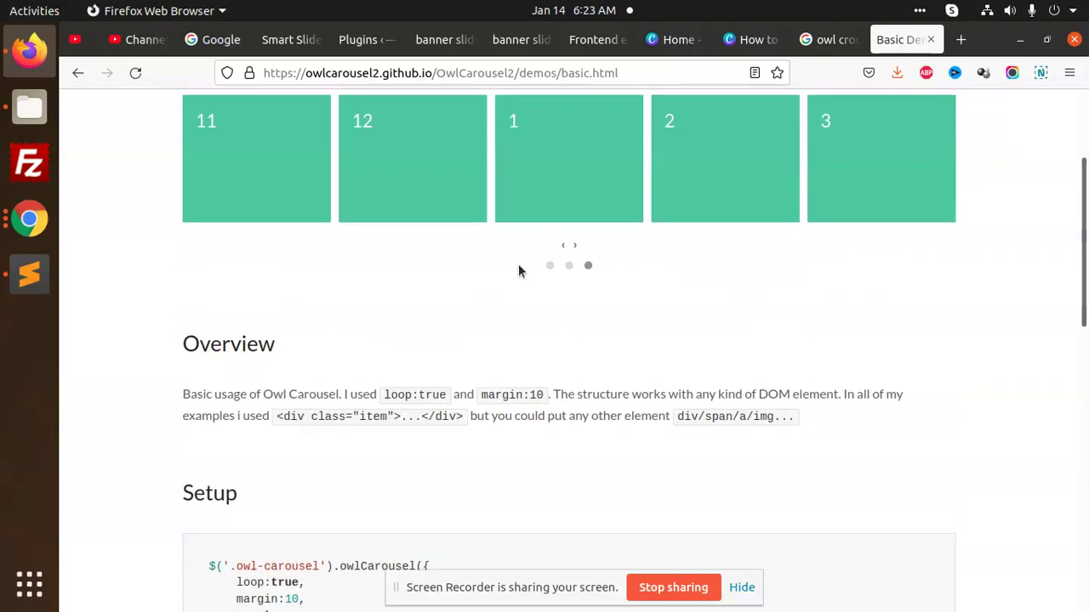
pyautogui.scroll(3, 485, 289)
pyautogui.scroll(-8, 511, 314)
pyautogui.scroll(-4, 483, 341)
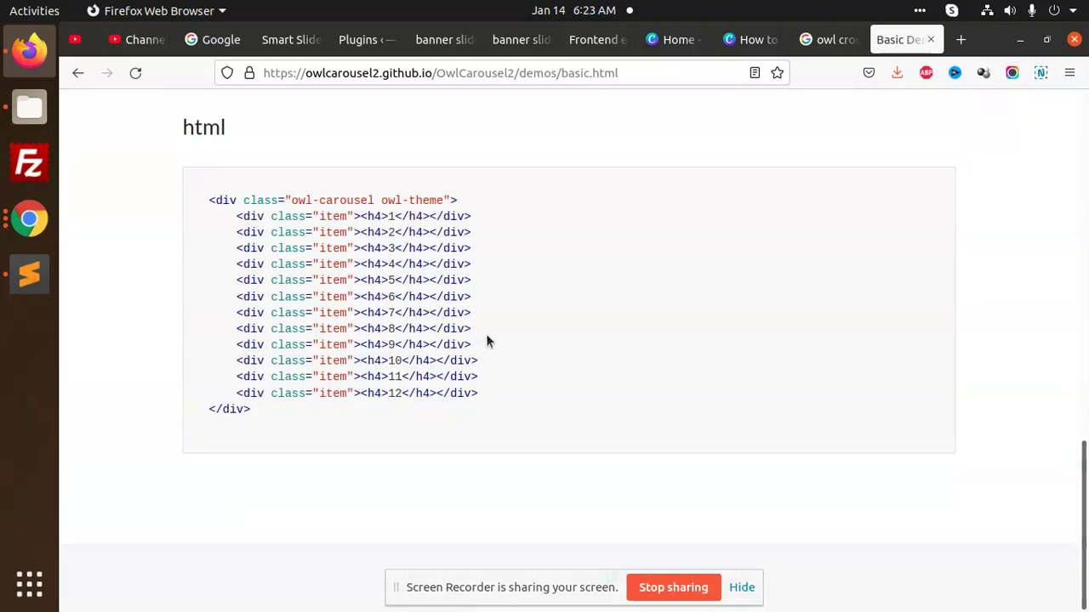
pyautogui.scroll(9, 723, 298)
pyautogui.scroll(2, 800, 271)
pyautogui.scroll(2, 825, 260)
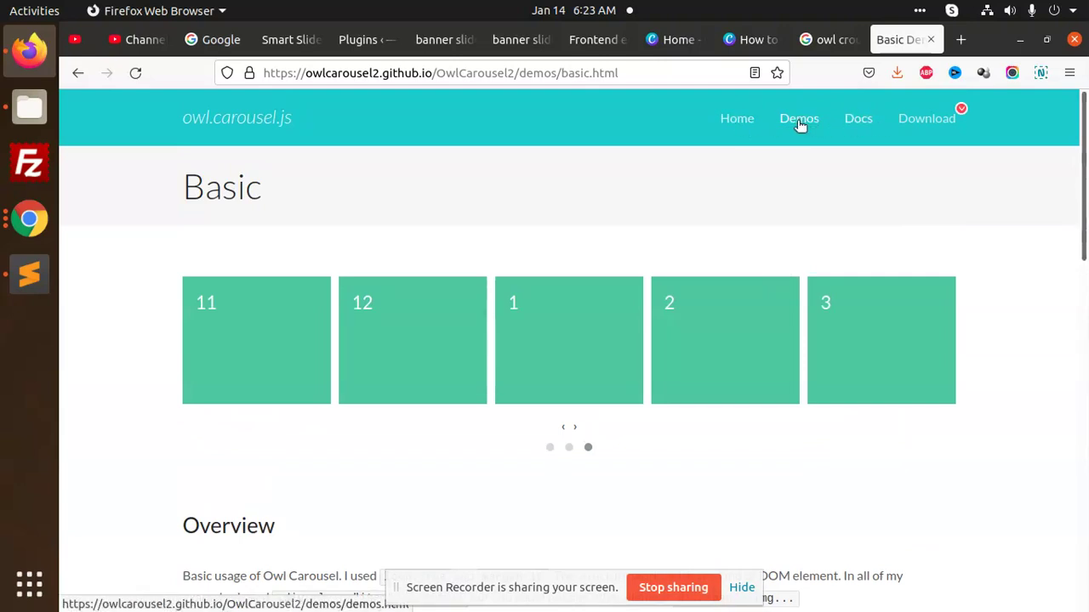
# - Download the OwlCarousel2-2.3.4 zip and show it in the Downloads folder
pyautogui.click(925, 123)
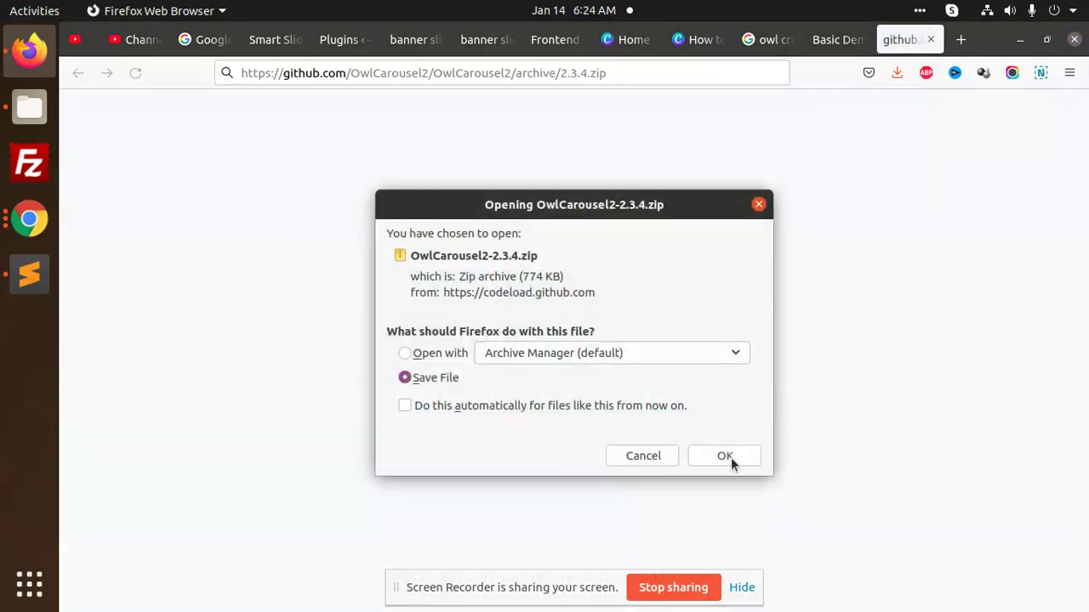
pyautogui.click(725, 457)
pyautogui.click(900, 72)
pyautogui.click(887, 114)
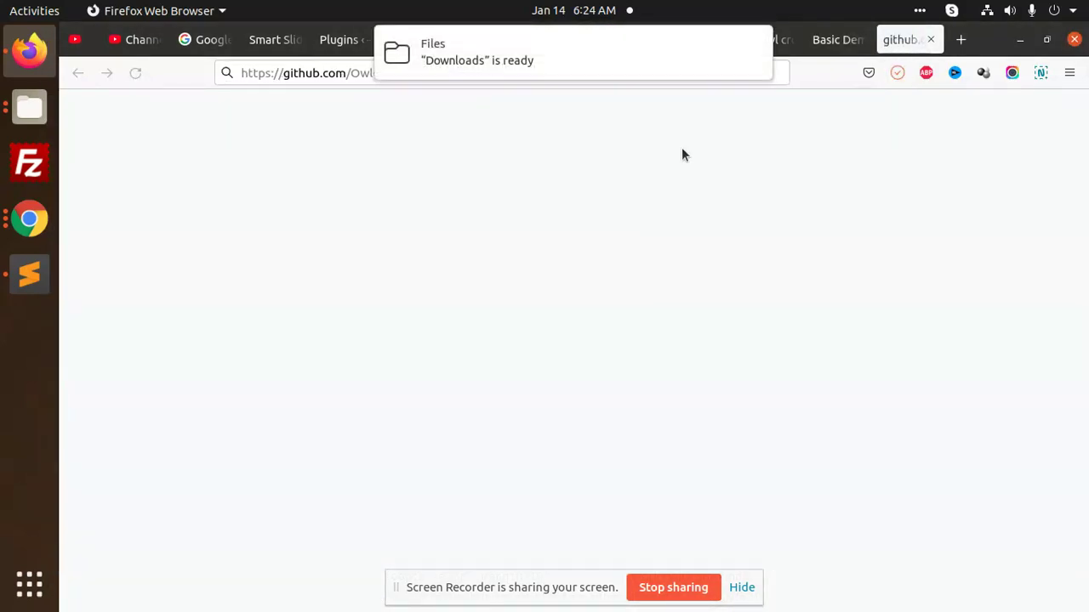
# - Extract OwlCarousel2-2.3.4.zip in Downloads and open the extracted folder
pyautogui.click(512, 65)
pyautogui.rightClick(260, 214)
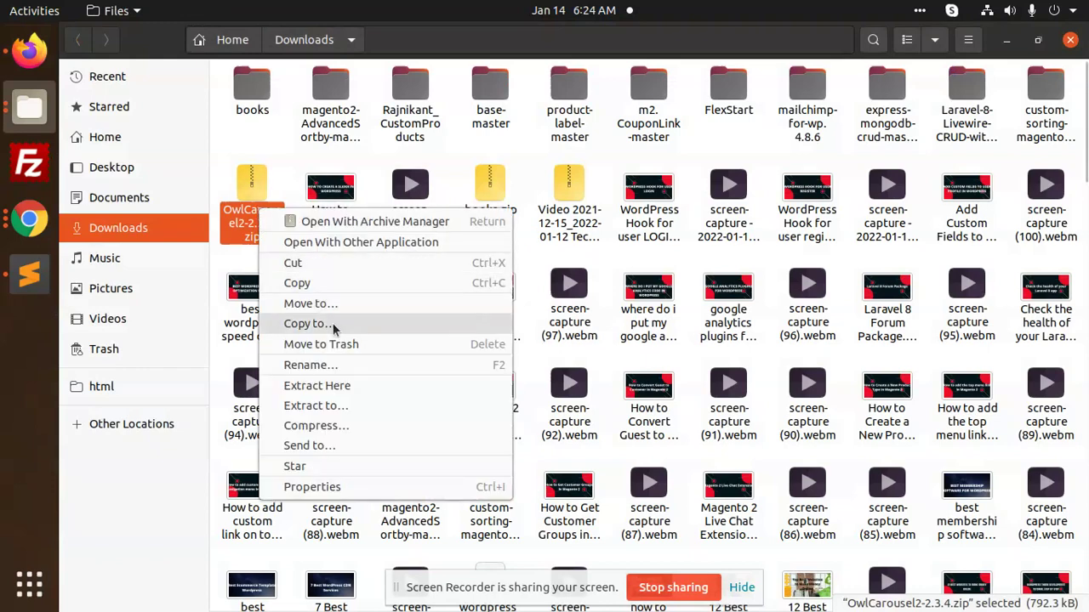
pyautogui.click(346, 387)
pyautogui.doubleClick(275, 216)
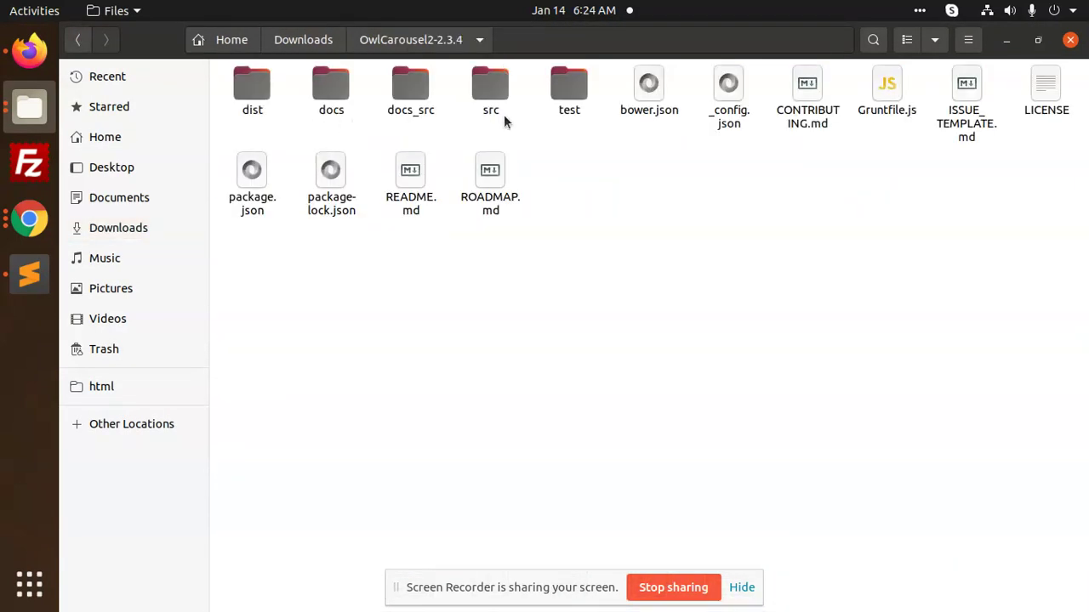
# - In a new tab, go to html/wordpressnew/wp-content/themes/dms/assets/css
pyautogui.rightClick(115, 388)
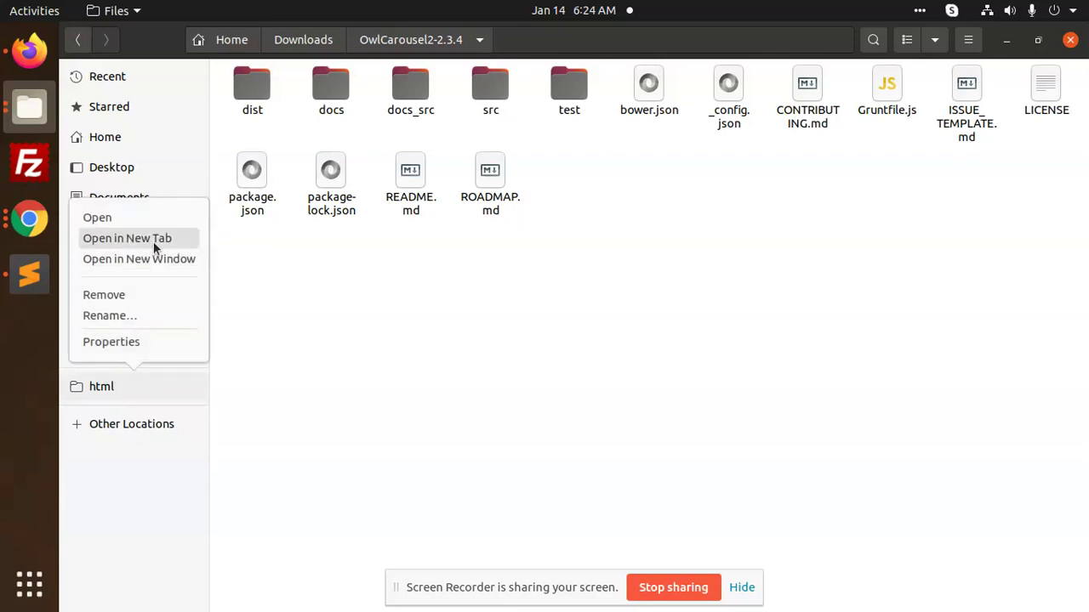
pyautogui.click(153, 241)
pyautogui.click(726, 71)
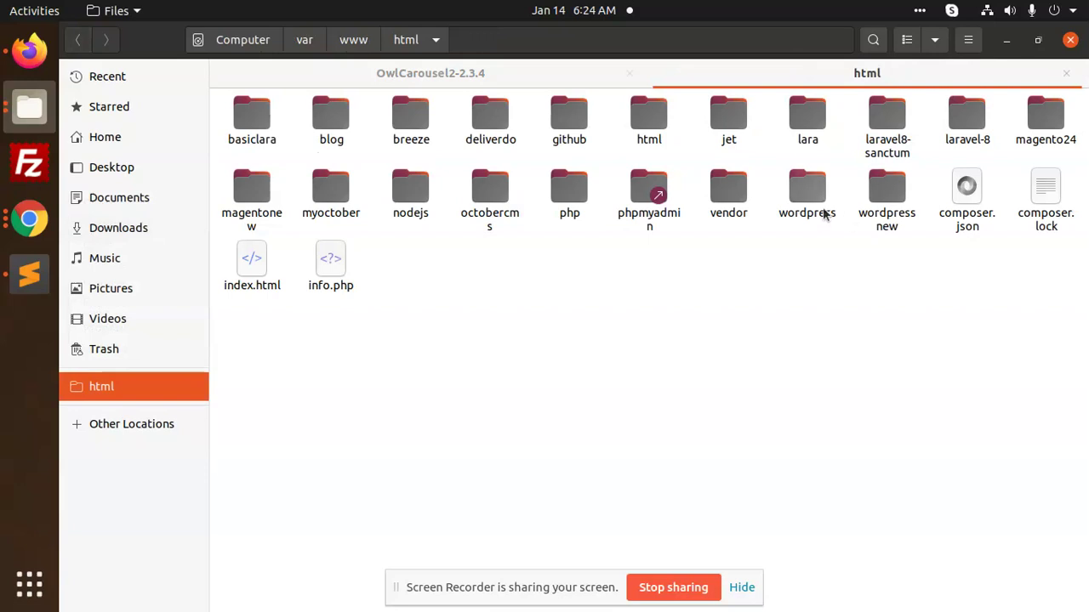
pyautogui.doubleClick(888, 200)
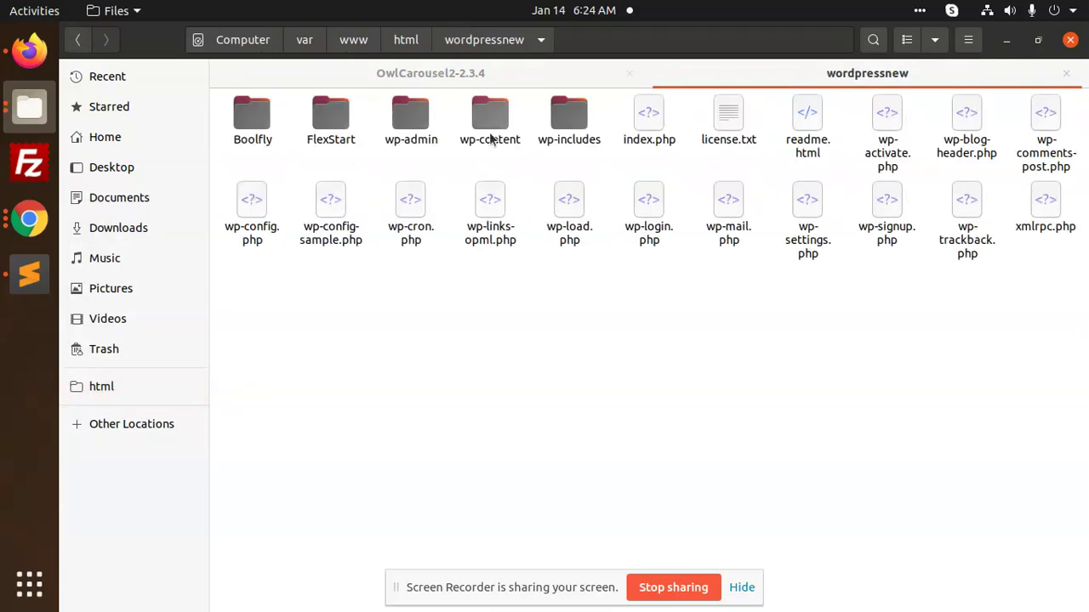
pyautogui.doubleClick(491, 119)
pyautogui.doubleClick(349, 119)
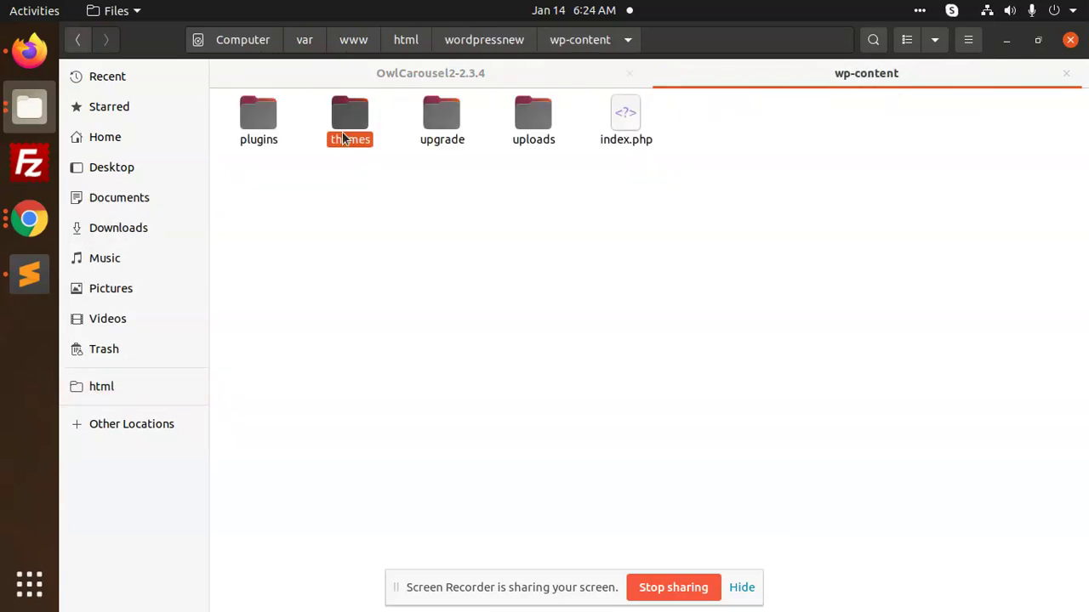
pyautogui.click(251, 125)
pyautogui.doubleClick(252, 125)
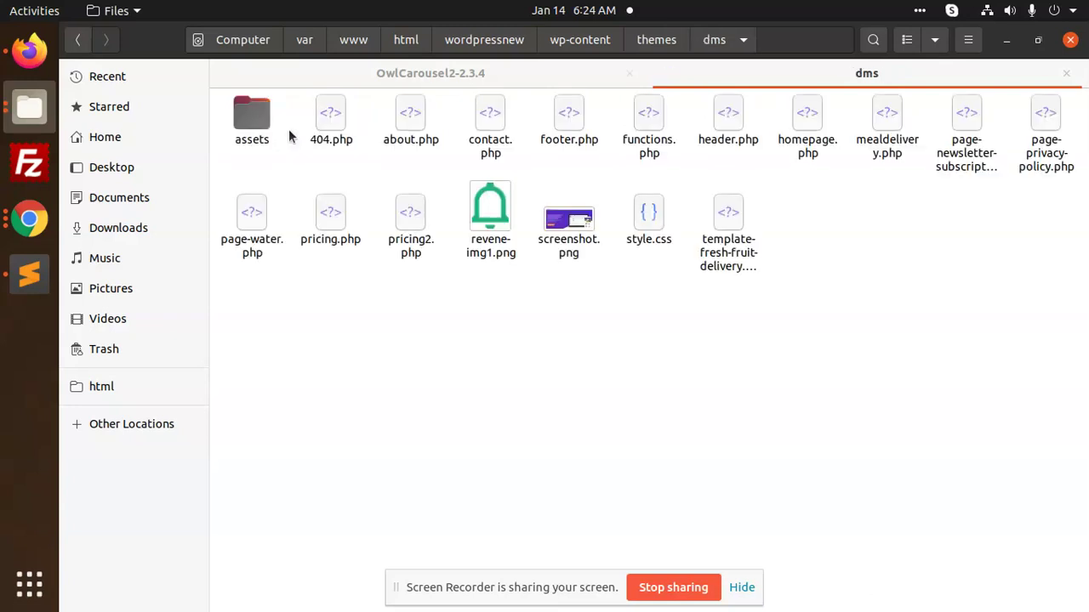
pyautogui.doubleClick(253, 137)
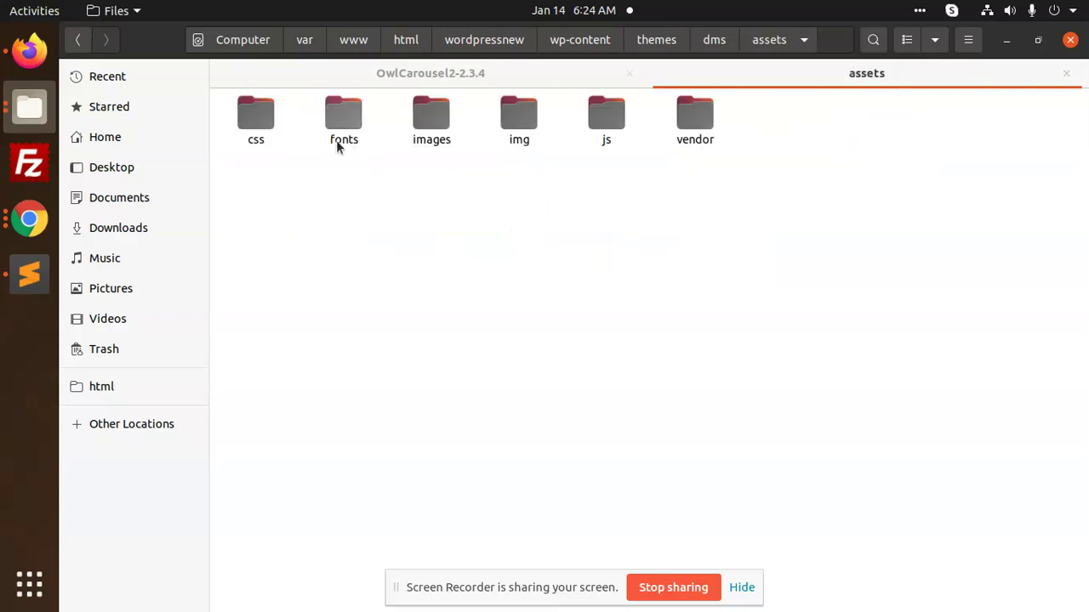
pyautogui.doubleClick(261, 138)
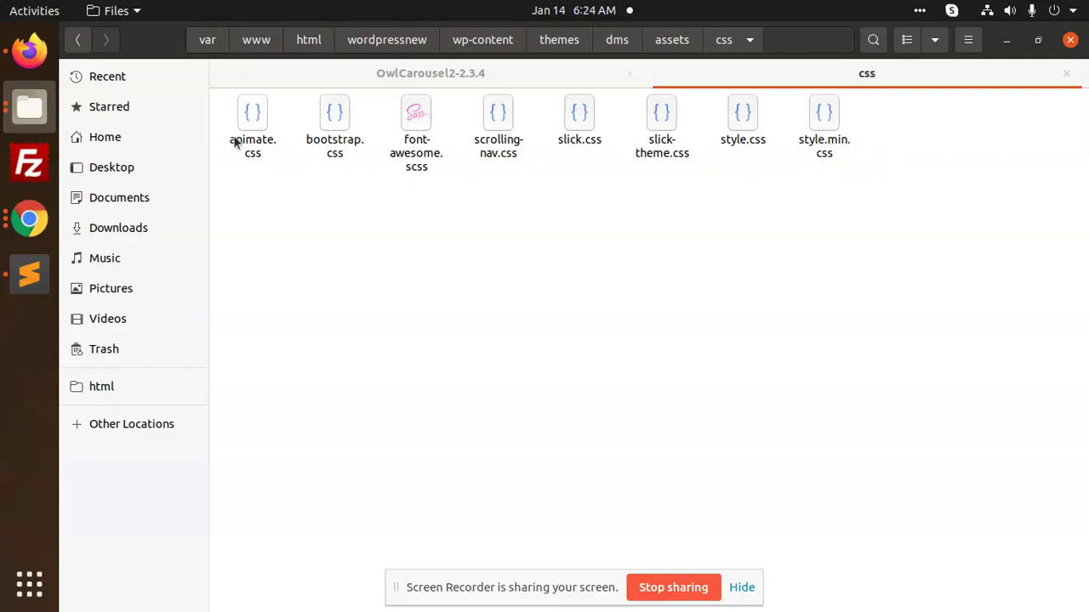
# - Open the dms assets/js folder and select wow.min.js
pyautogui.click(77, 40)
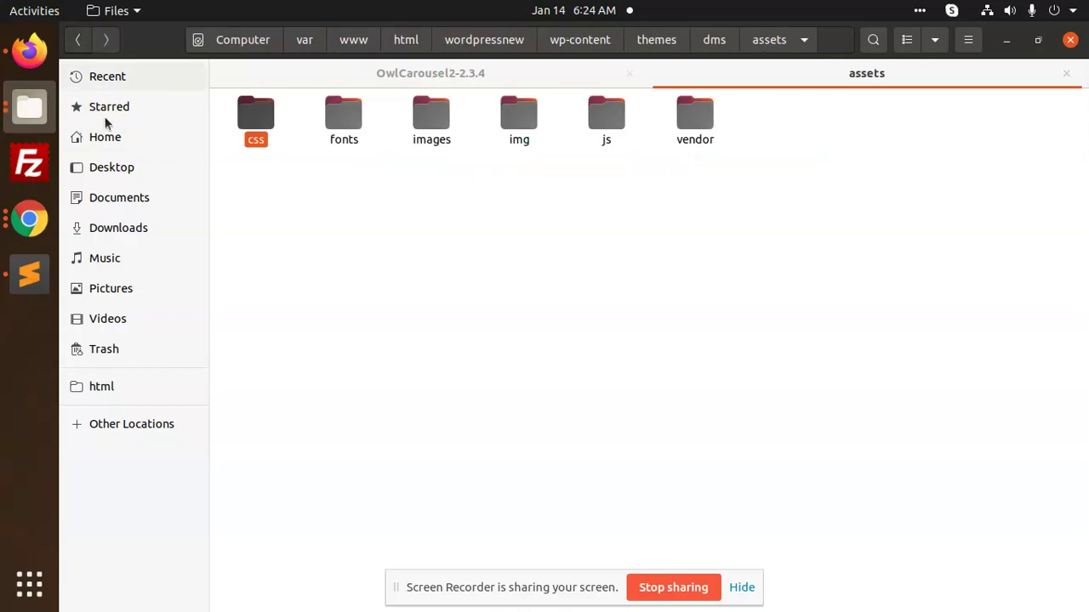
pyautogui.doubleClick(609, 124)
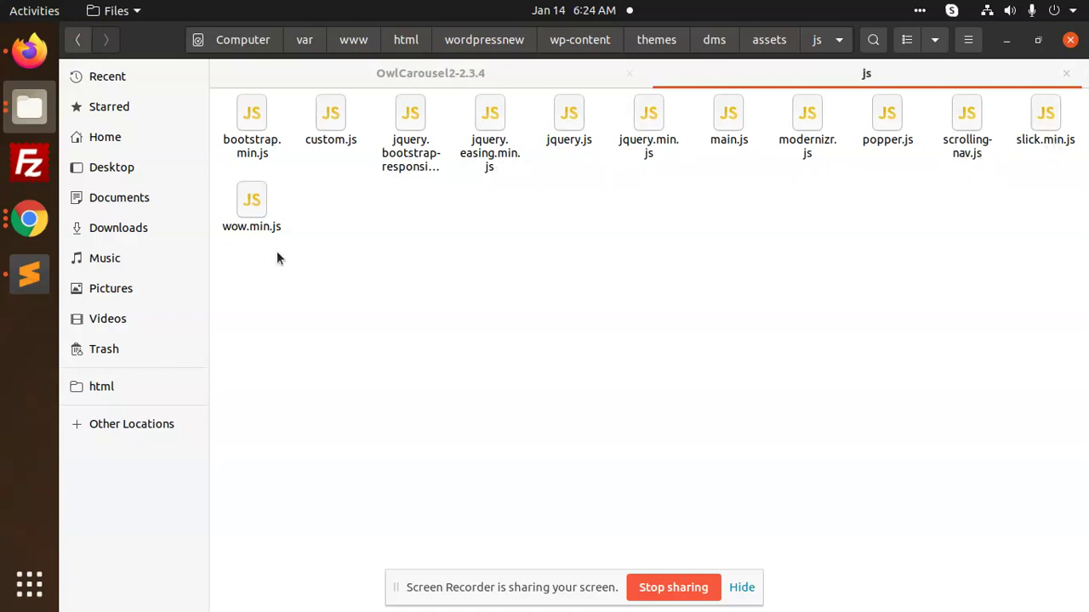
pyautogui.click(258, 227)
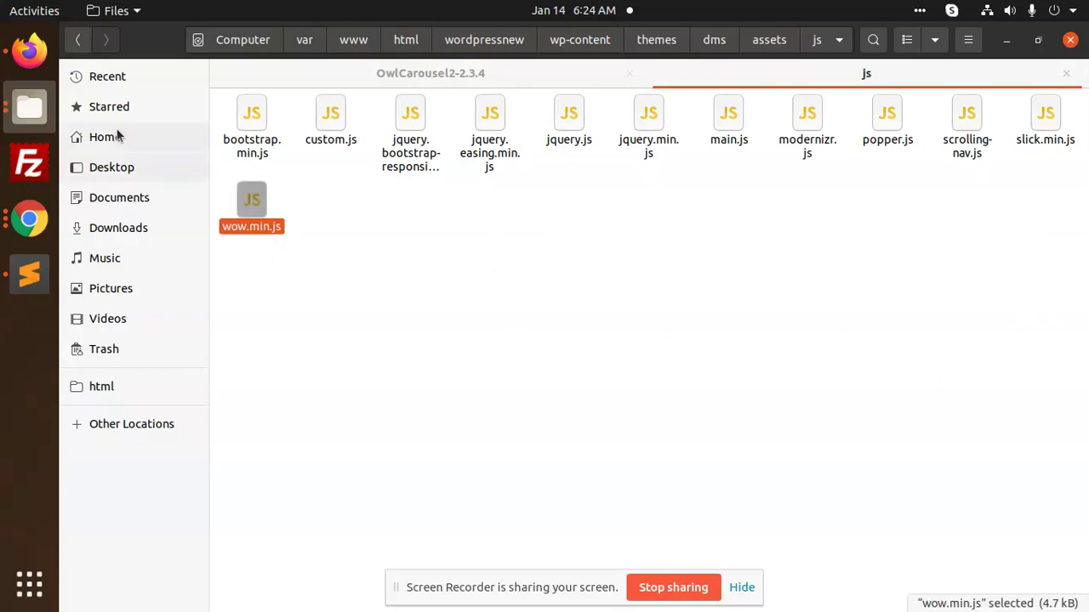
pyautogui.click(28, 50)
pyautogui.click(47, 108)
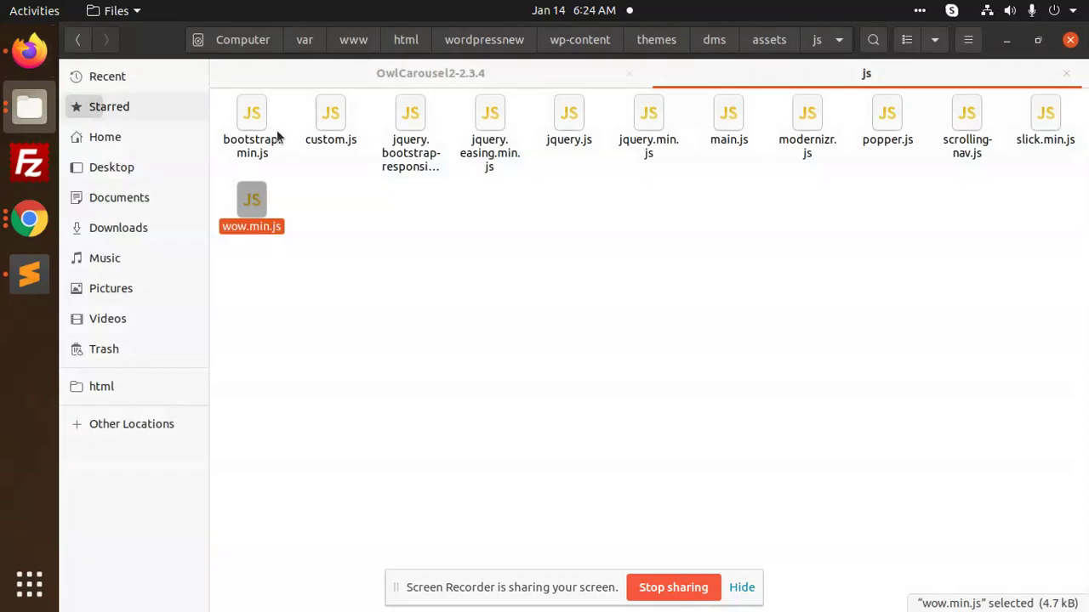
# - Open the download's docs/index.html in Firefox and scroll through the Owl Carousel demo page
pyautogui.click(487, 83)
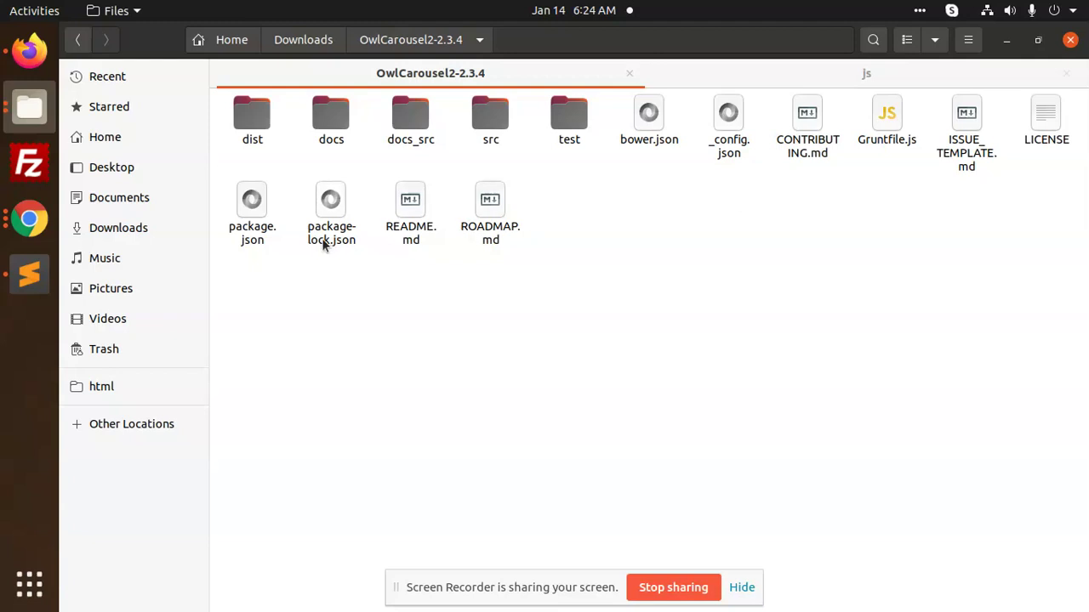
pyautogui.doubleClick(490, 115)
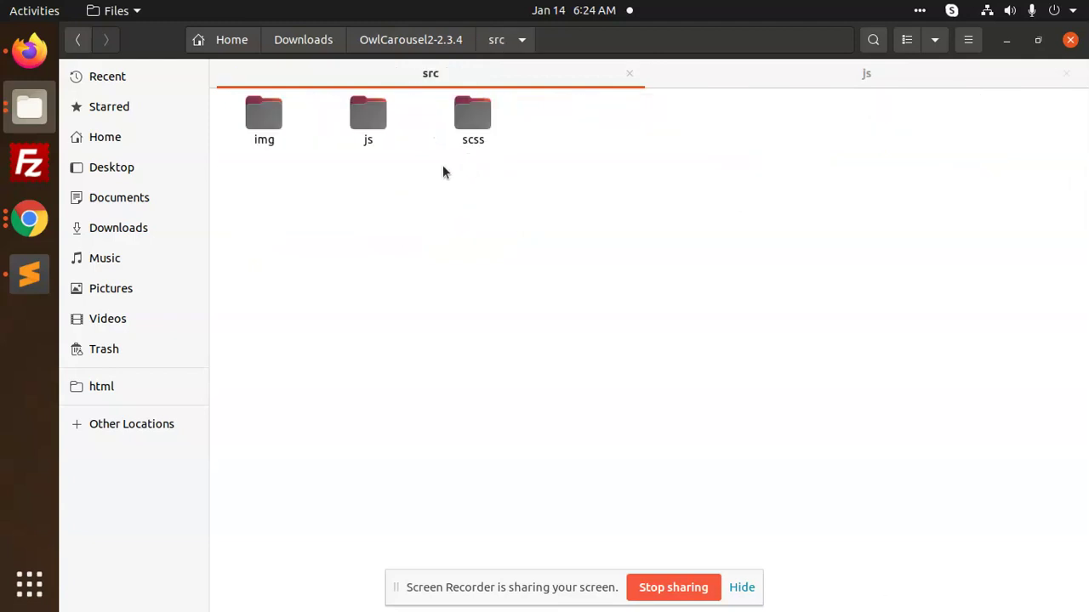
pyautogui.click(78, 40)
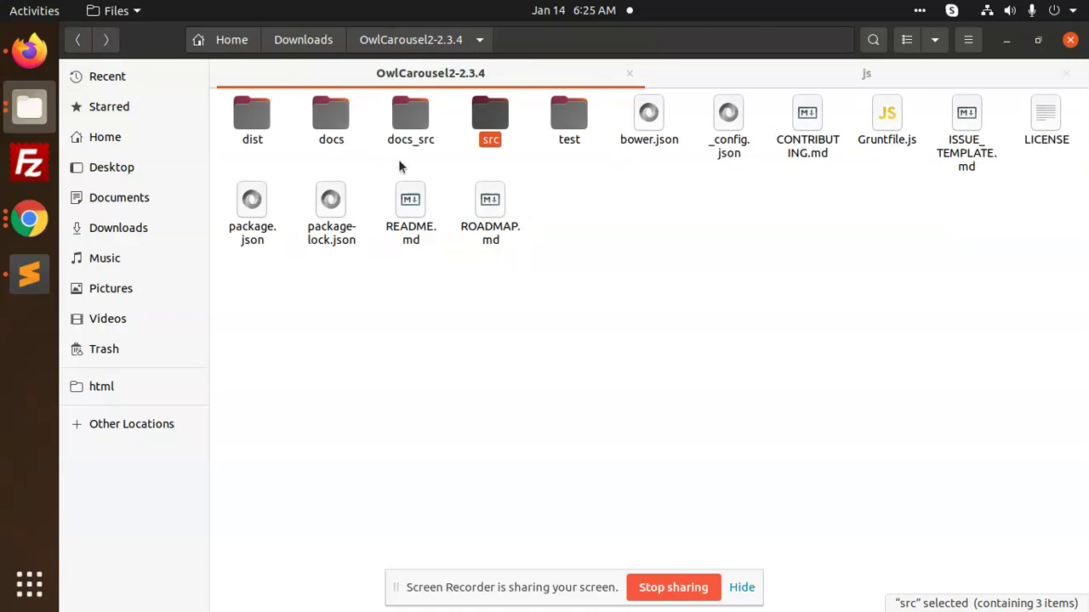
pyautogui.doubleClick(327, 140)
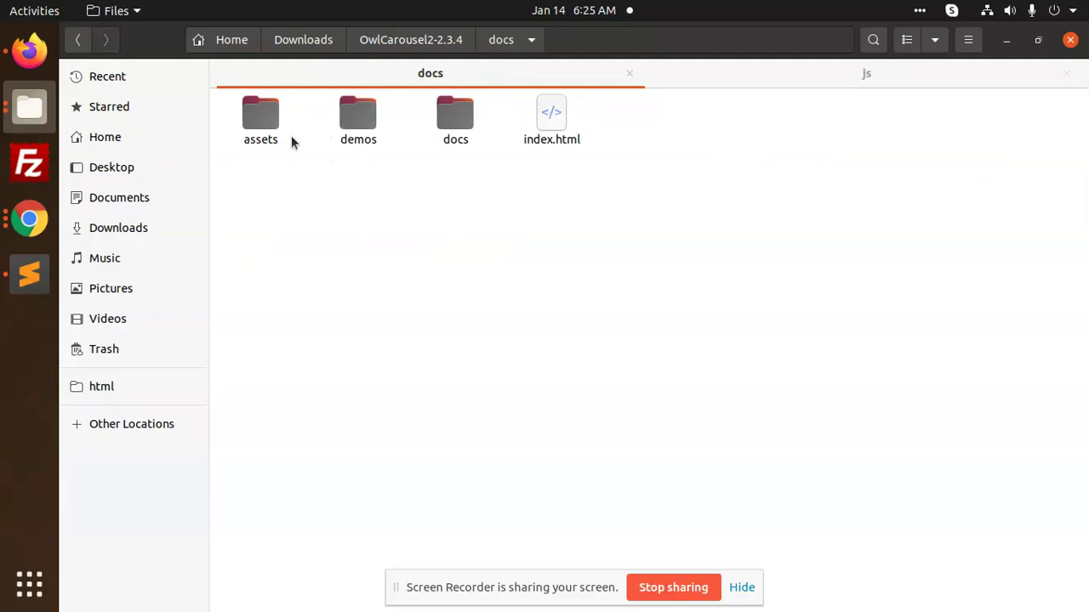
pyautogui.rightClick(559, 129)
pyautogui.click(688, 138)
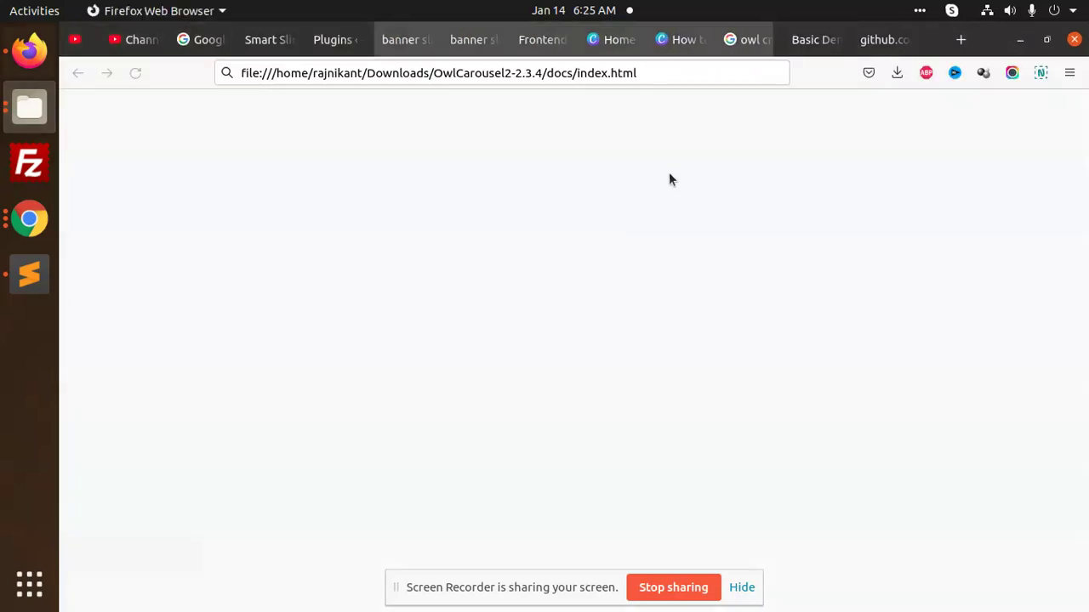
pyautogui.scroll(-5, 573, 369)
pyautogui.scroll(-3, 562, 377)
pyautogui.scroll(3, 853, 336)
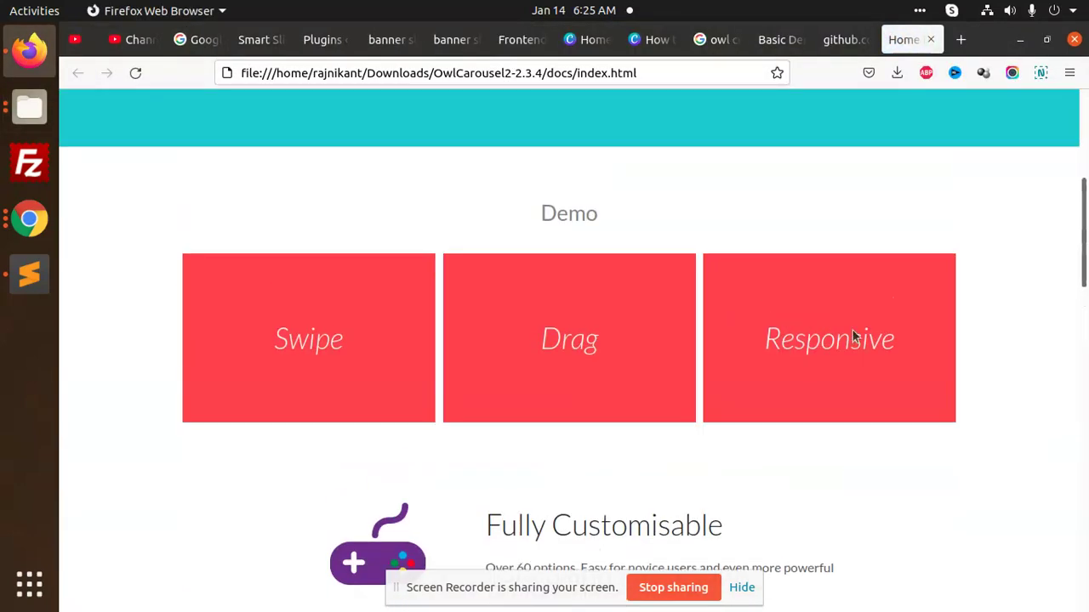
pyautogui.scroll(-2, 544, 389)
pyautogui.scroll(-5, 610, 366)
pyautogui.scroll(-6, 611, 353)
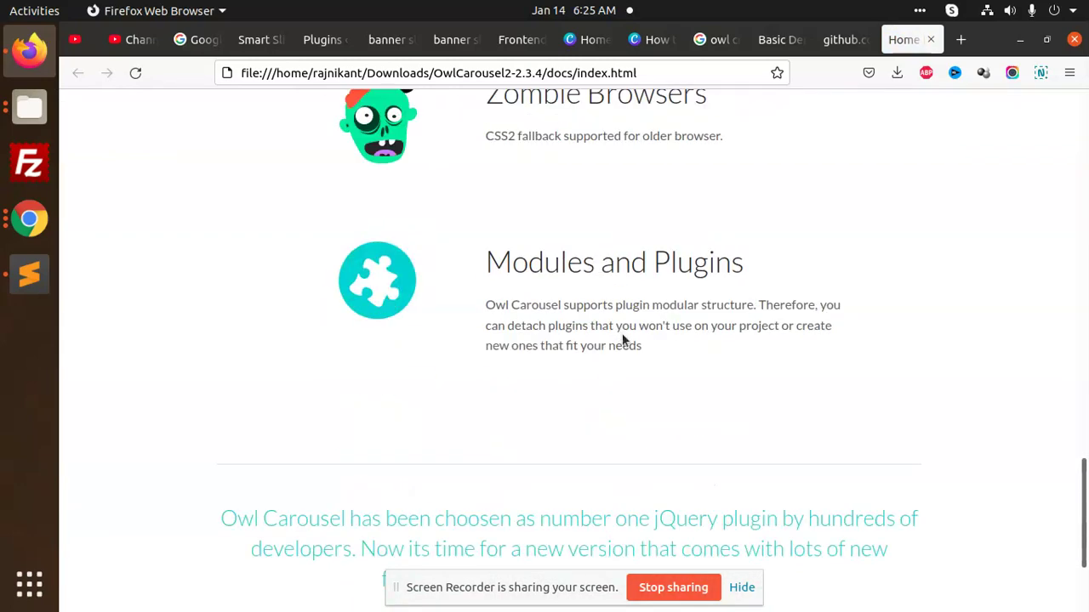
# - Open the docs index.html in Sublime Text
pyautogui.hotkey('alt', 'Tab')
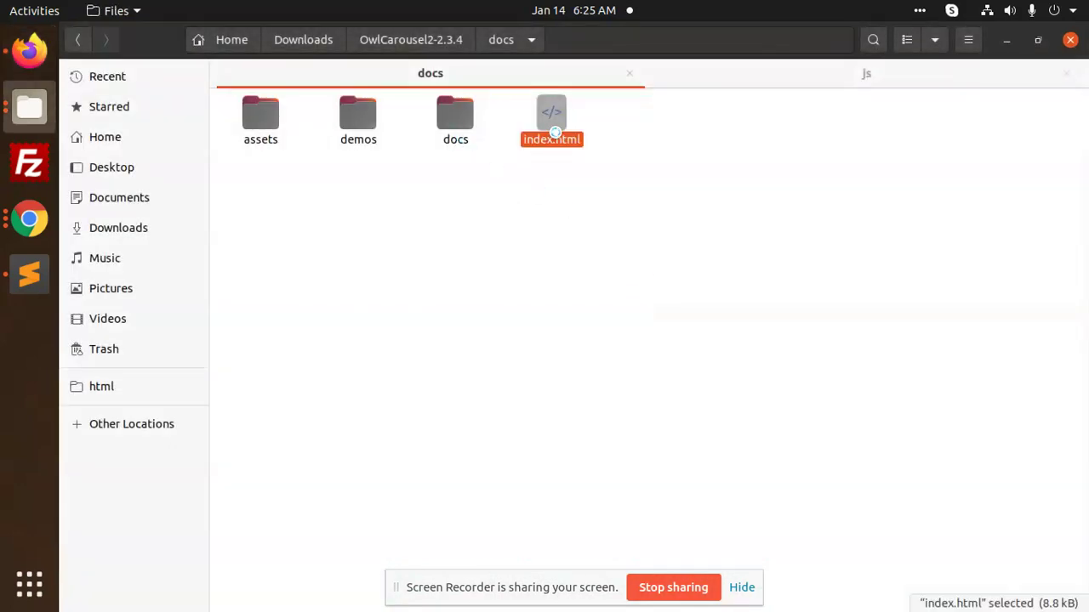
pyautogui.rightClick(554, 134)
pyautogui.click(672, 164)
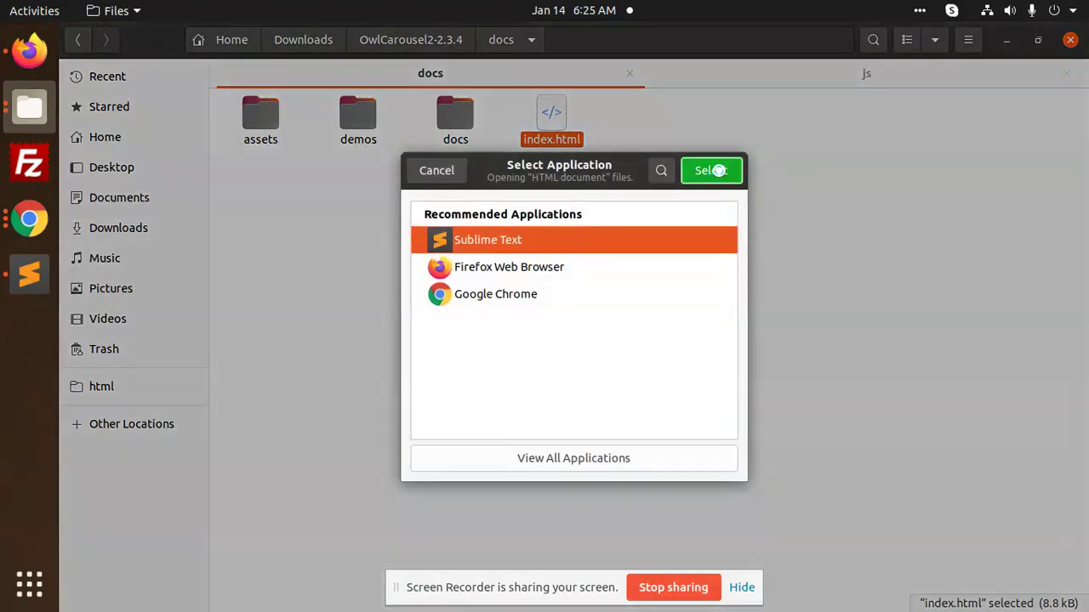
pyautogui.click(711, 170)
# - Copy the two Owl Carousel stylesheet link lines (lines 20–21)
pyautogui.scroll(-5, 449, 311)
pyautogui.scroll(2, 449, 311)
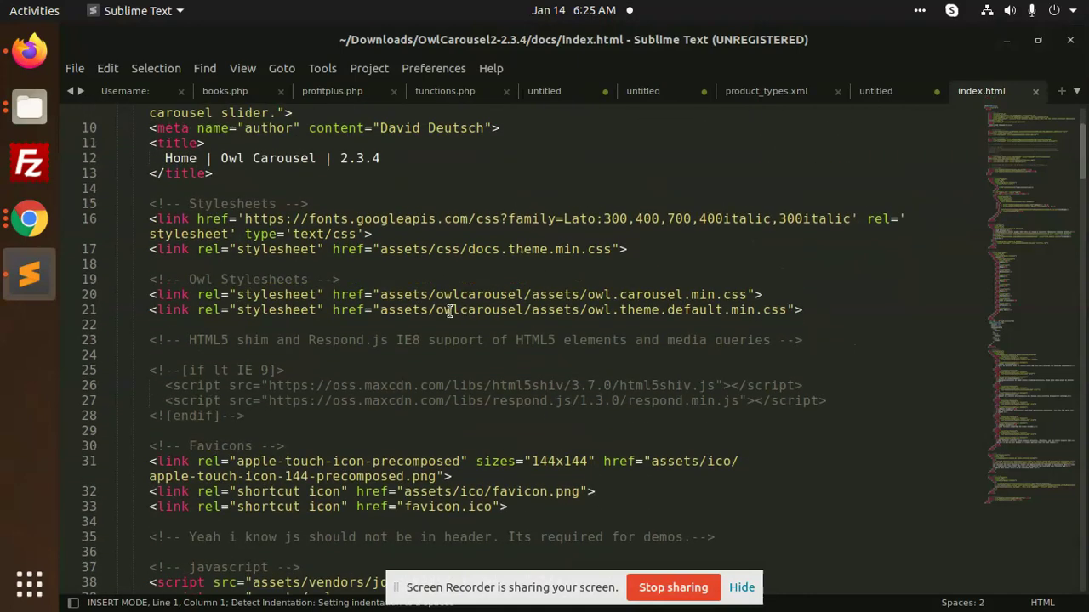
pyautogui.doubleClick(415, 294)
pyautogui.doubleClick(494, 295)
pyautogui.moveTo(572, 295); pyautogui.dragTo(580, 294)
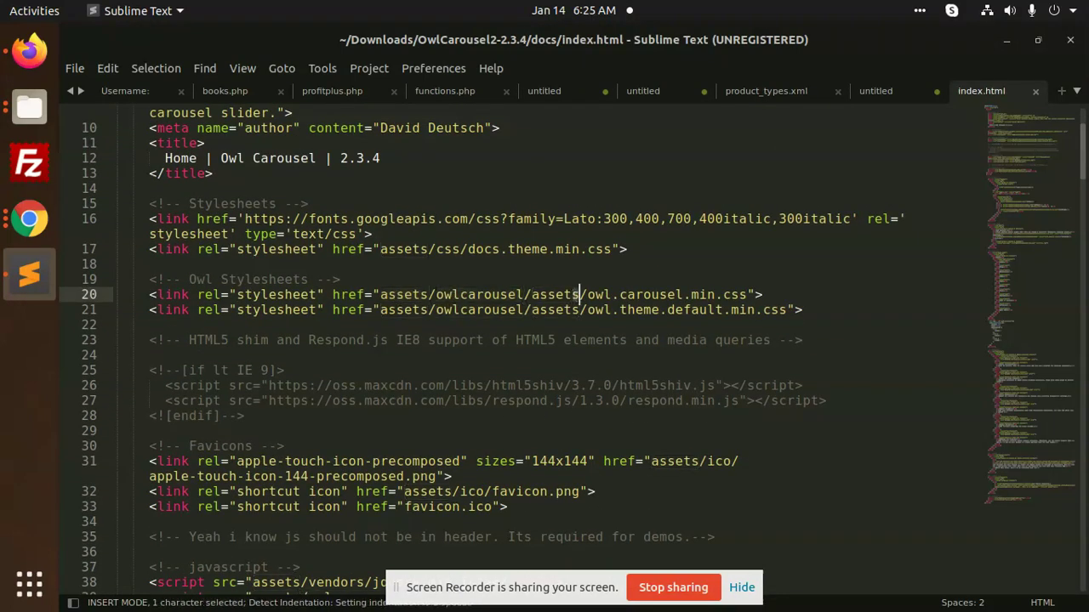
pyautogui.moveTo(816, 311); pyautogui.dragTo(146, 295)
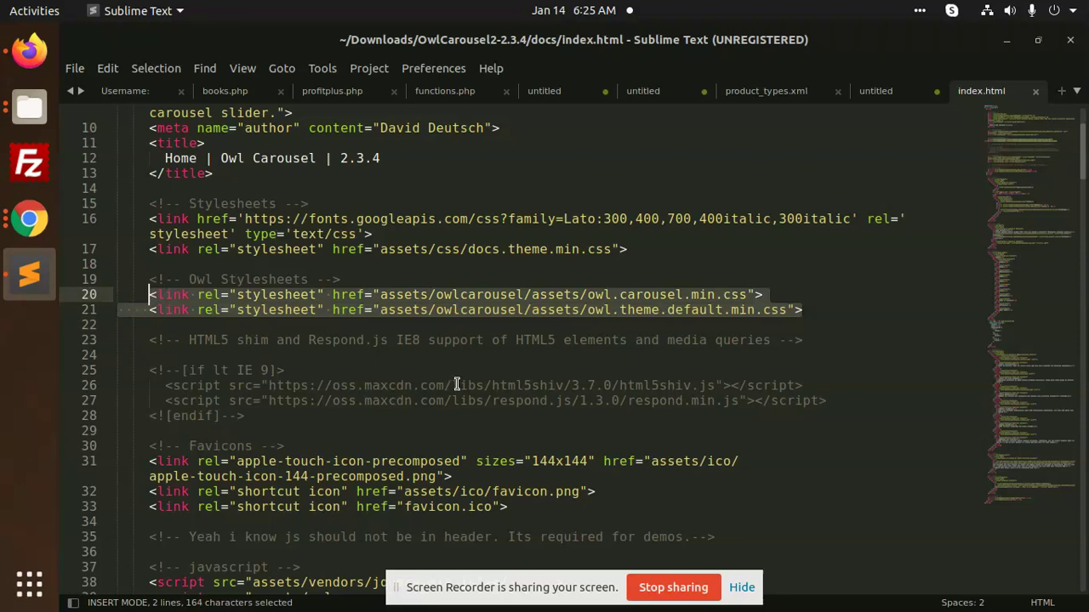
pyautogui.hotkey('ctrl', 'c')
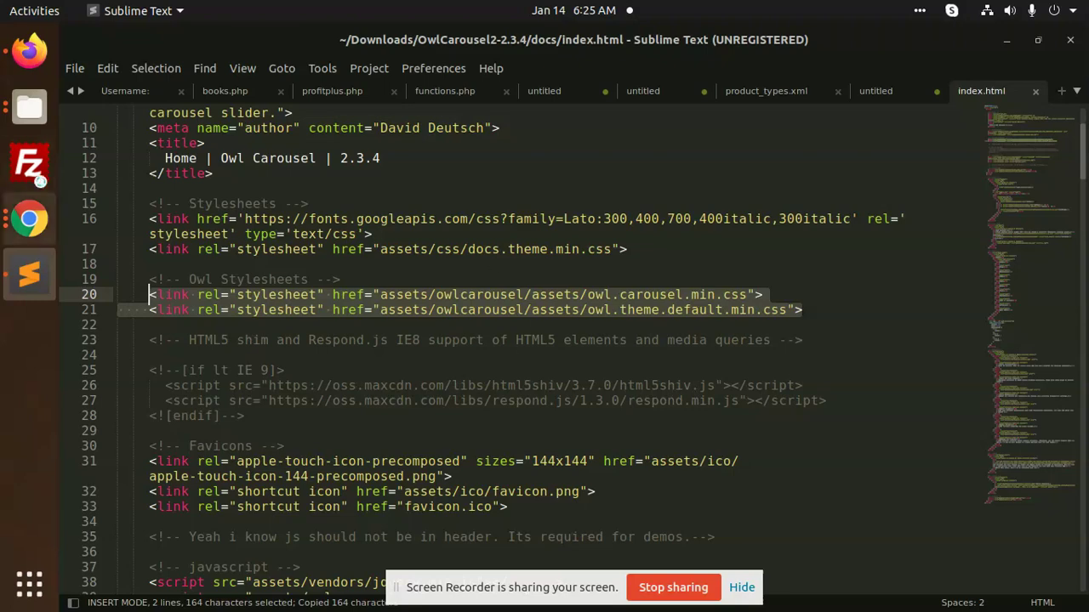
pyautogui.click(14, 58)
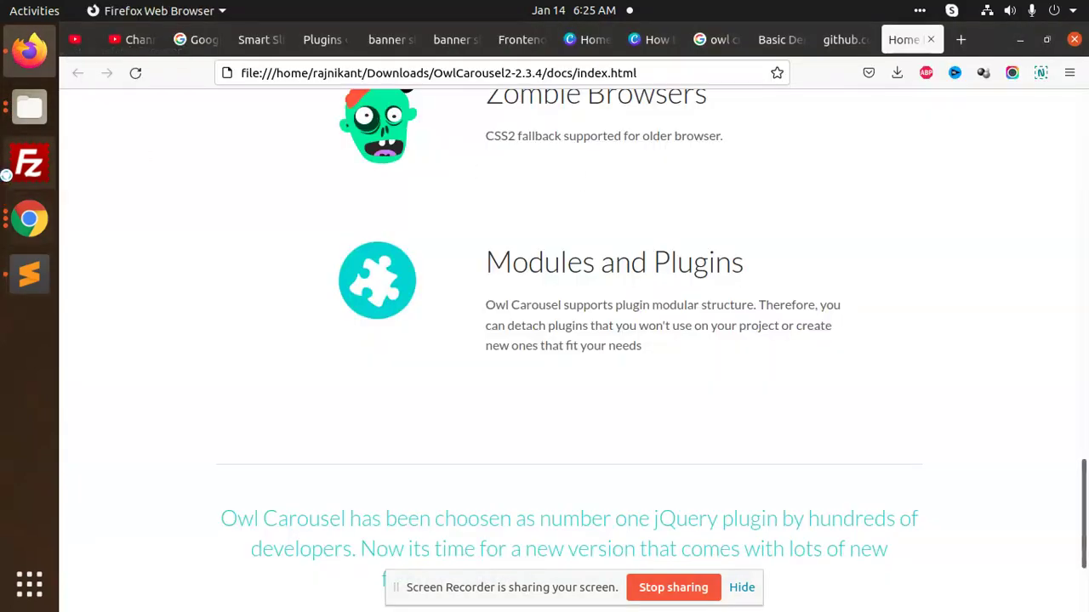
# - Open the dms theme's header.php in Sublime Text
pyautogui.click(29, 107)
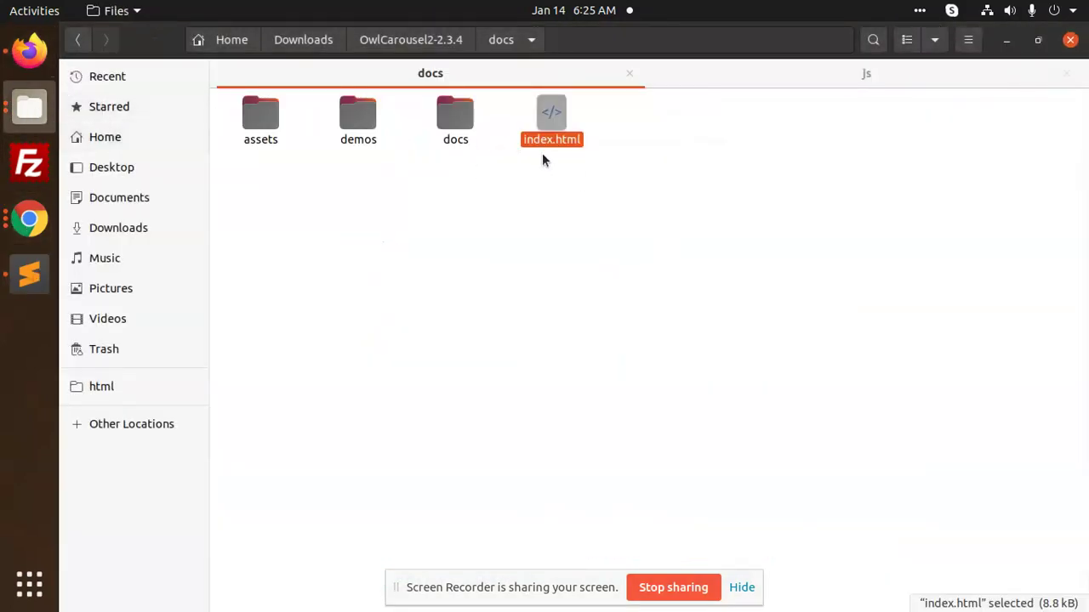
pyautogui.click(820, 83)
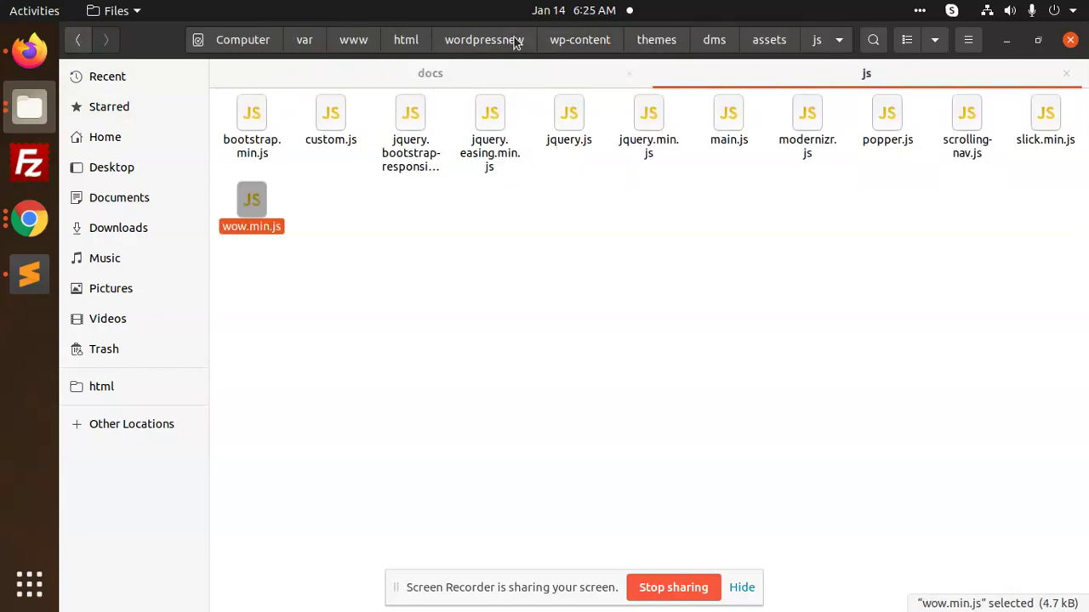
pyautogui.click(578, 43)
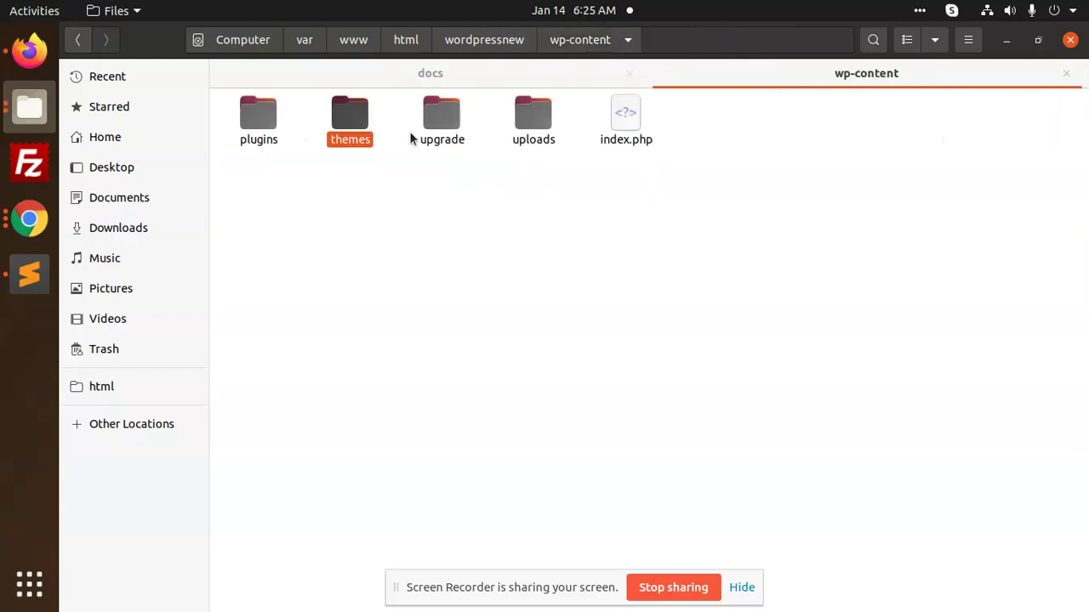
pyautogui.doubleClick(344, 128)
pyautogui.doubleClick(253, 123)
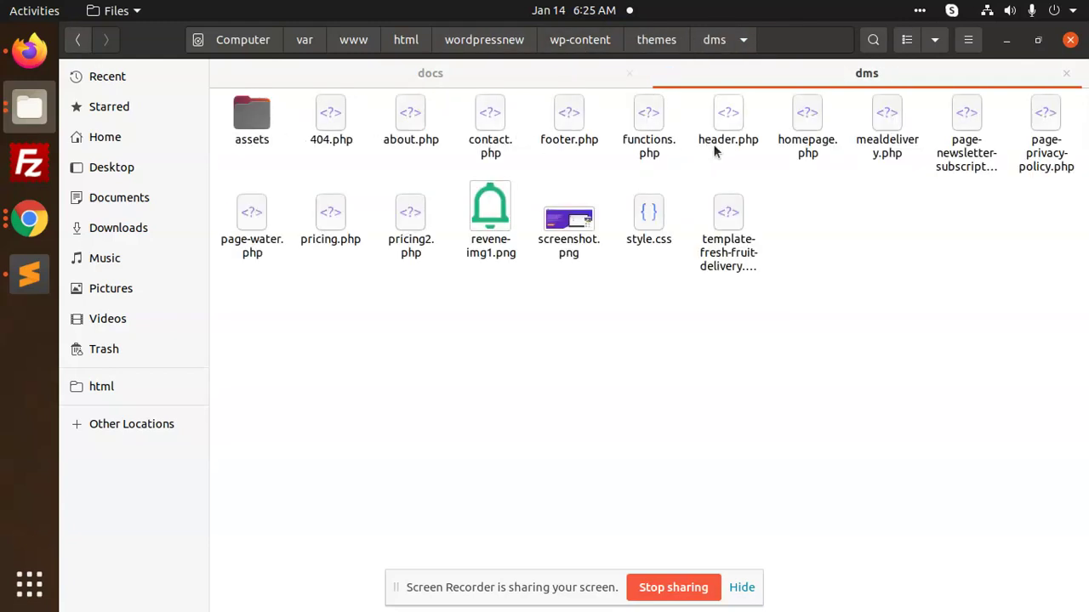
pyautogui.rightClick(739, 139)
pyautogui.click(748, 141)
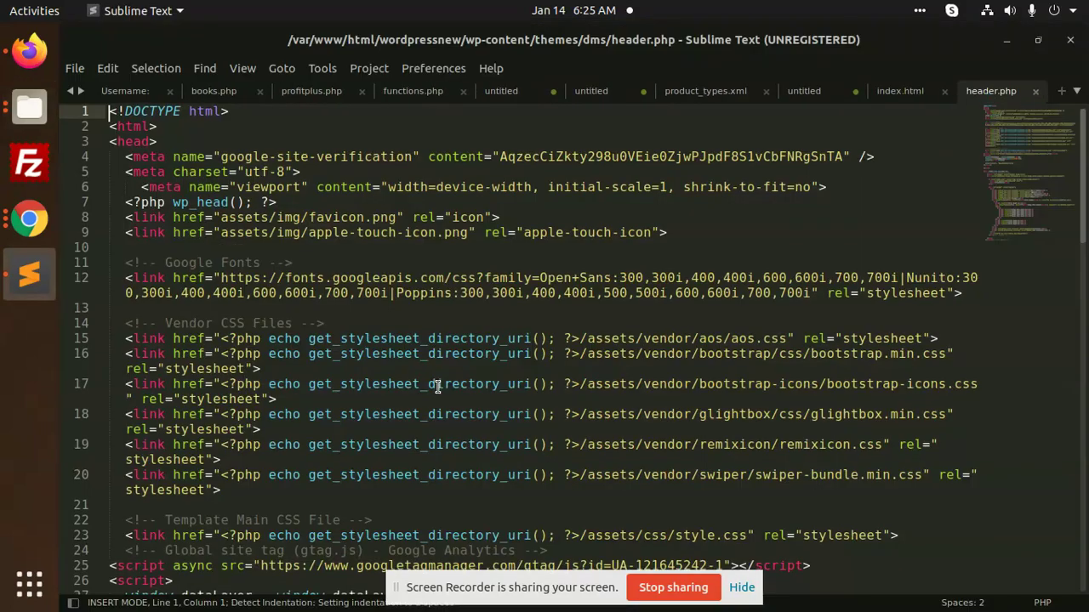
# - Paste the two Owl stylesheet link lines after line 21 of header.php
pyautogui.scroll(2, 375, 310)
pyautogui.click(242, 272)
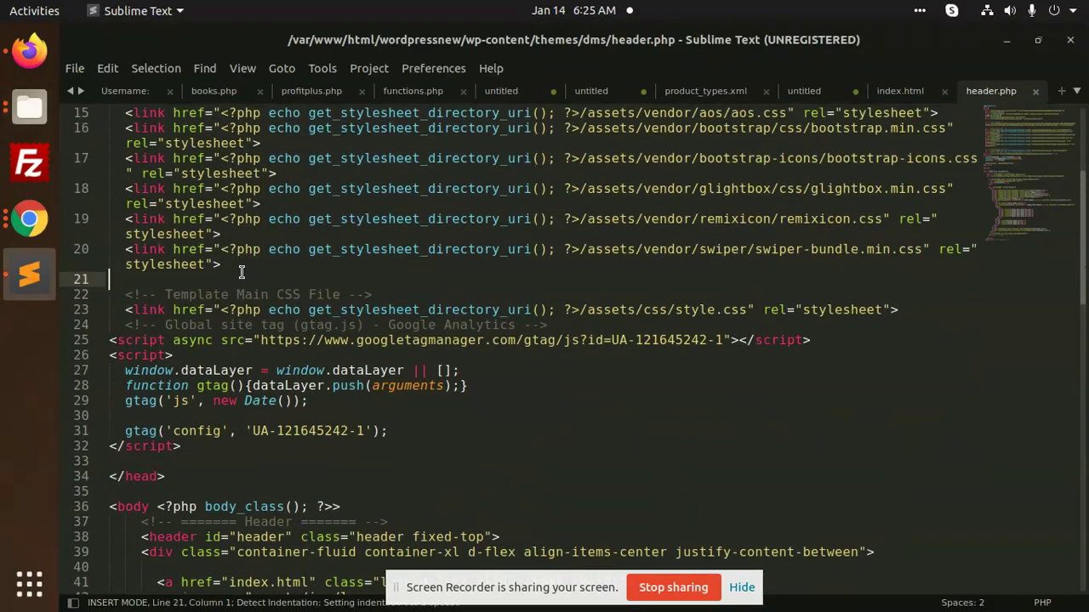
pyautogui.press('Return')
pyautogui.press('Return')
pyautogui.press('Return')
pyautogui.press('Return')
pyautogui.press('Up')
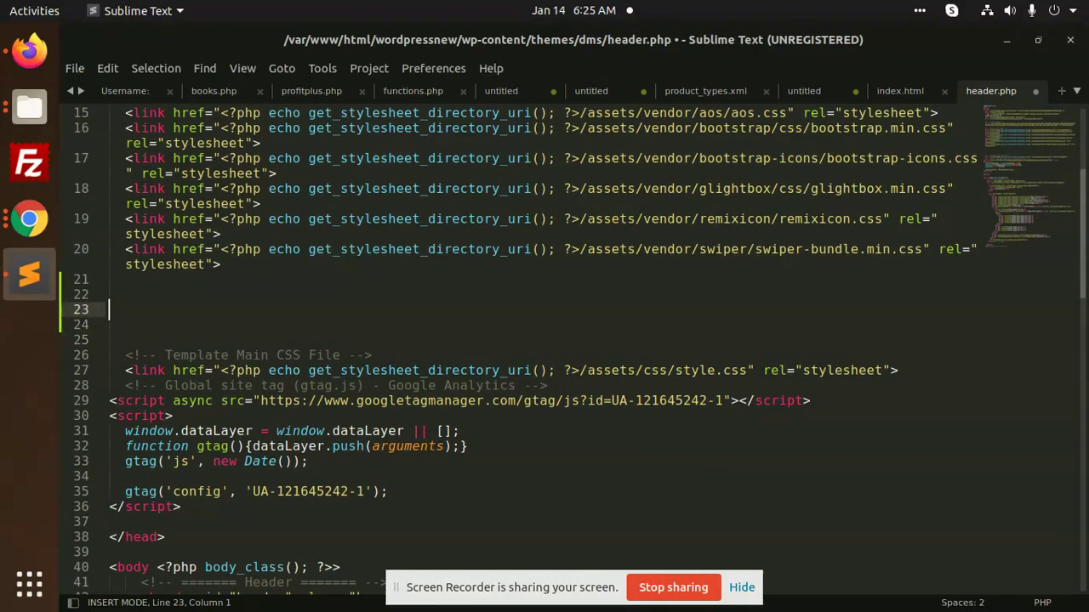
pyautogui.hotkey('ctrl', 'v')
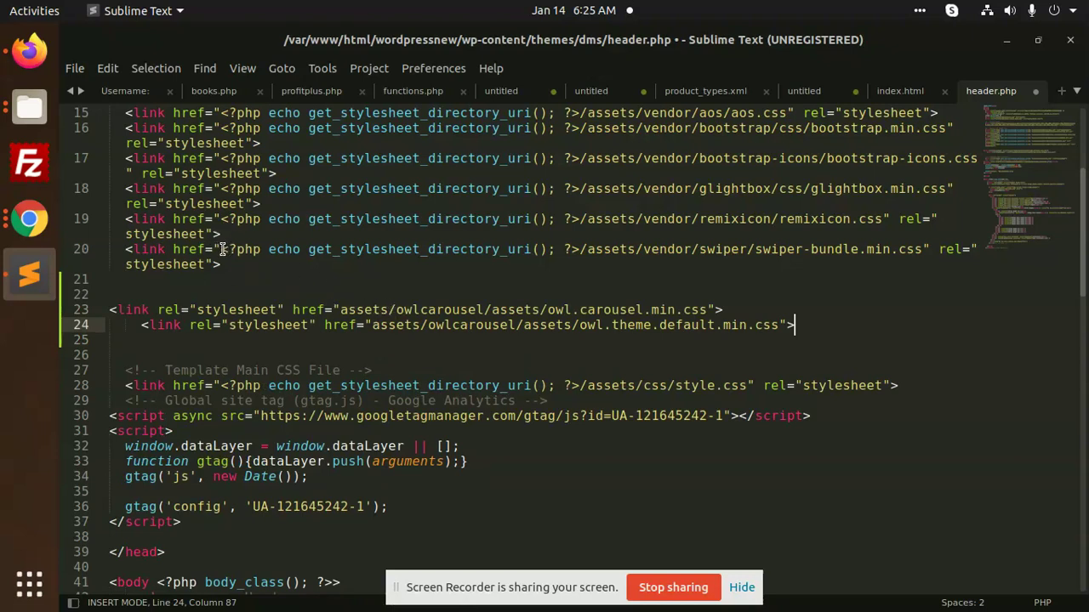
# - Prefix both owl hrefs with get_stylesheet_directory_uri() plus '/' and save header.php
pyautogui.moveTo(222, 249); pyautogui.dragTo(578, 251)
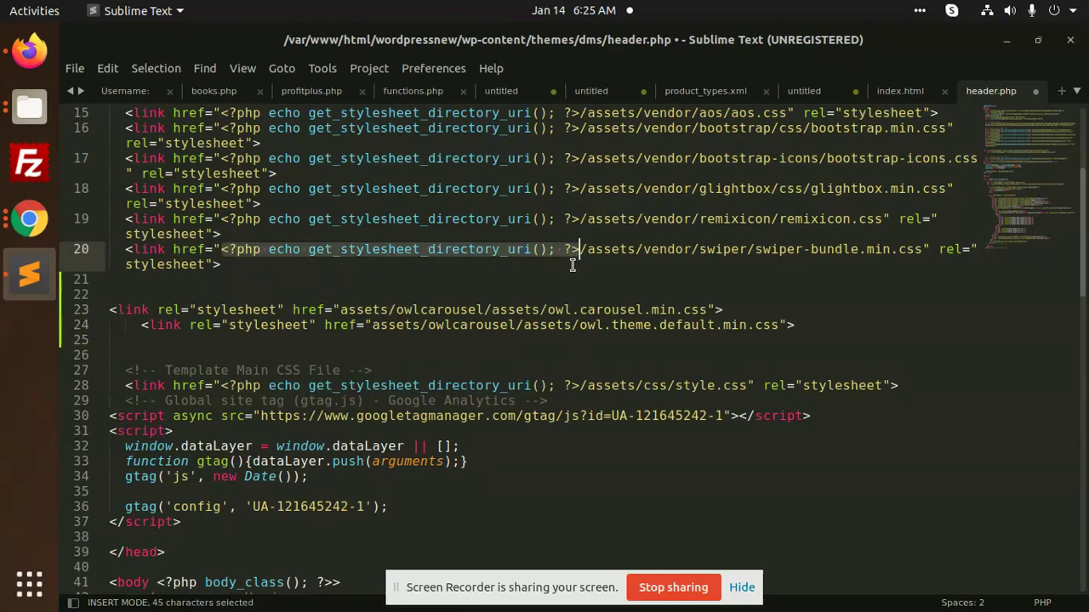
pyautogui.hotkey('ctrl', 'c')
pyautogui.click(340, 309)
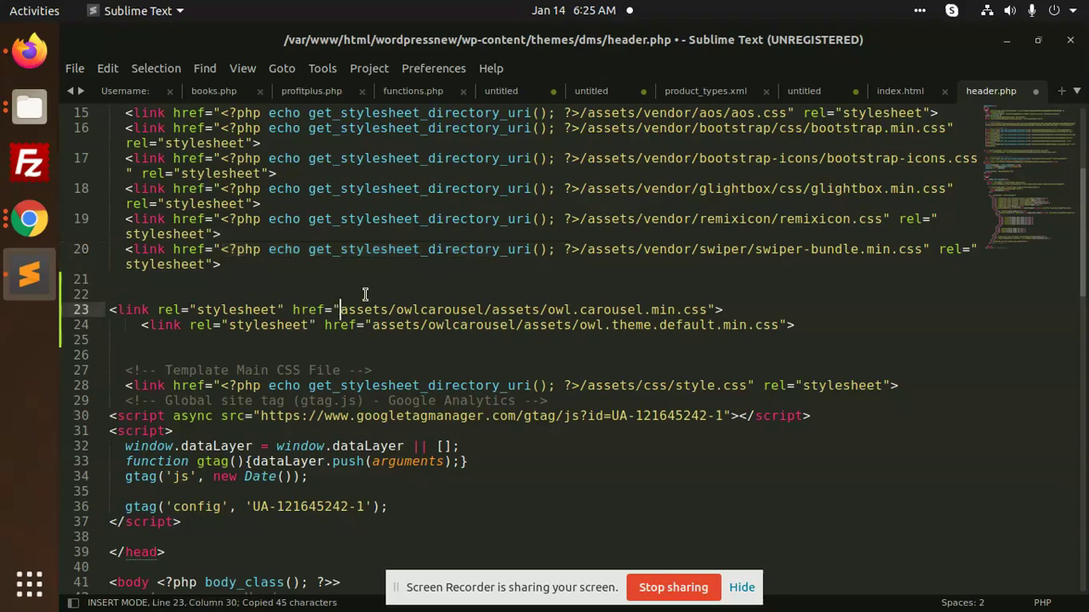
pyautogui.hotkey('ctrl', 'v')
pyautogui.write('/')
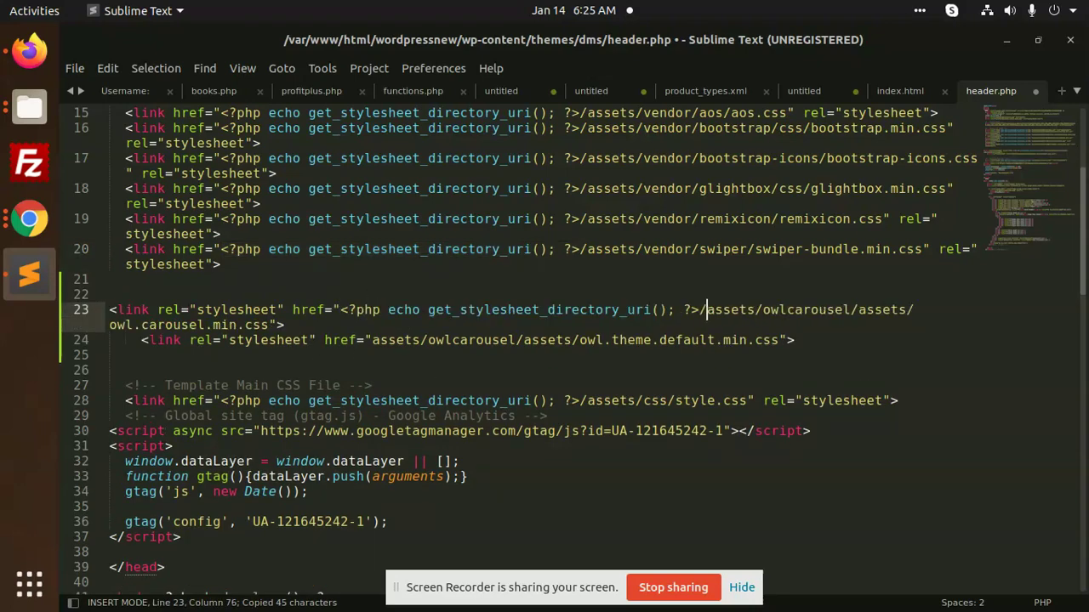
pyautogui.click(375, 340)
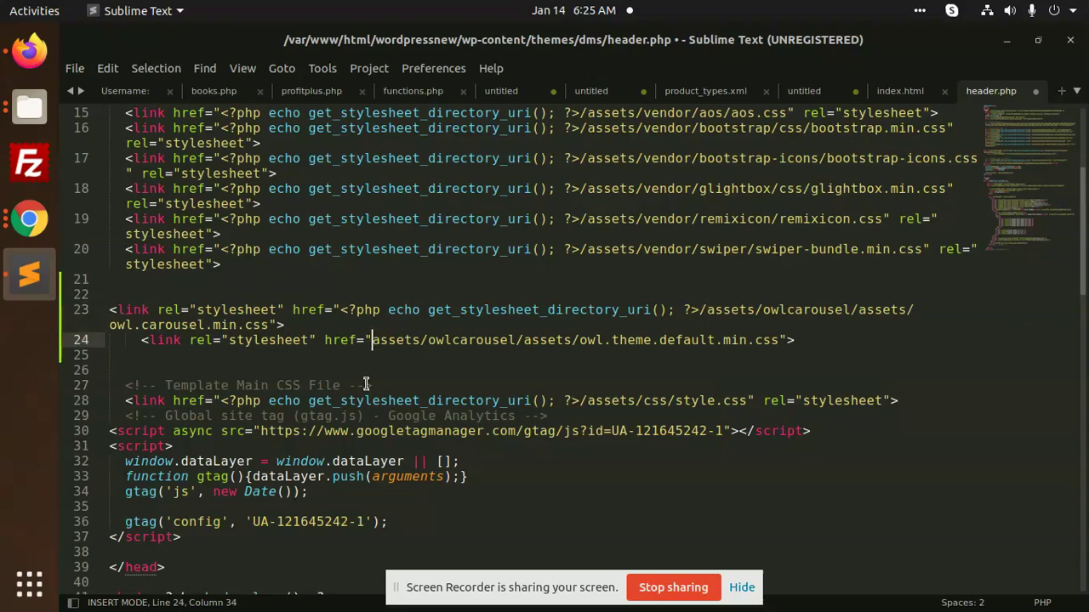
pyautogui.hotkey('ctrl', 'v')
pyautogui.write('/')
pyautogui.hotkey('ctrl', 's')
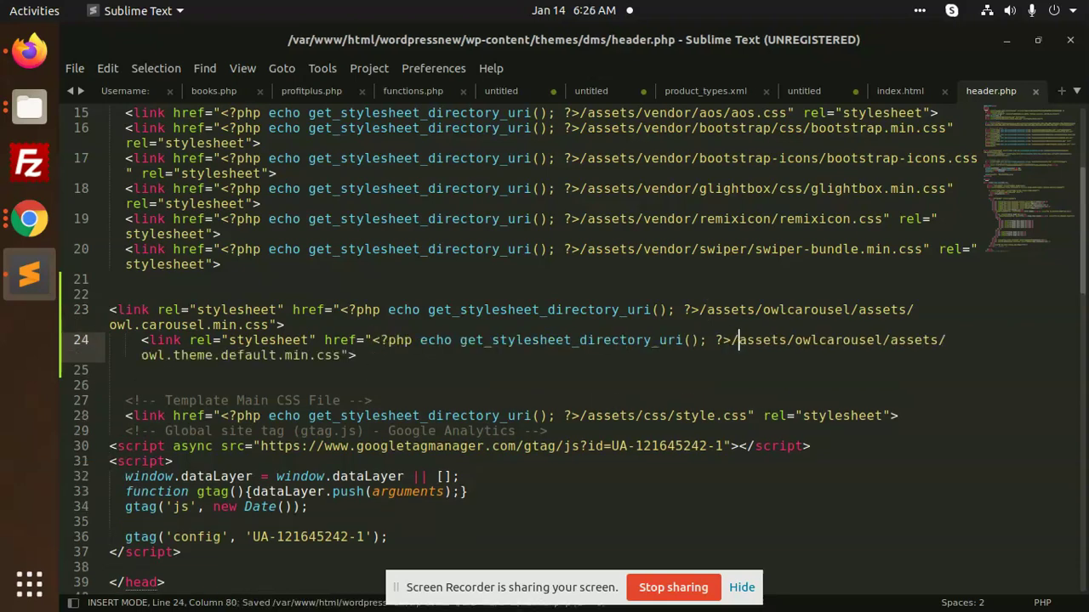
pyautogui.hotkey('alt', 'Tab')
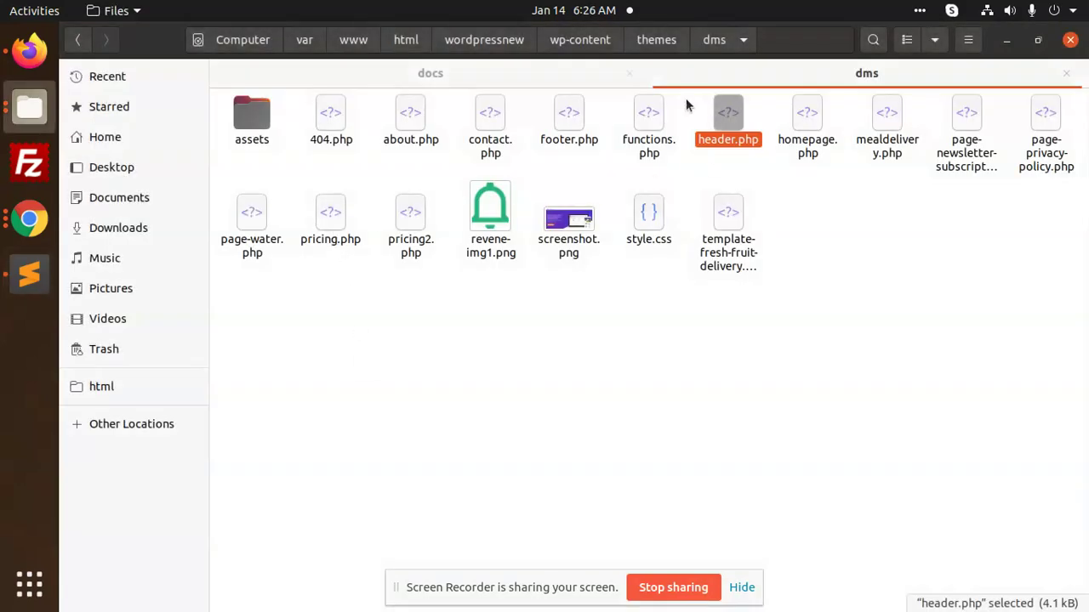
# - Select the css and owlcarousel folders in the download's docs assets folder
pyautogui.click(476, 75)
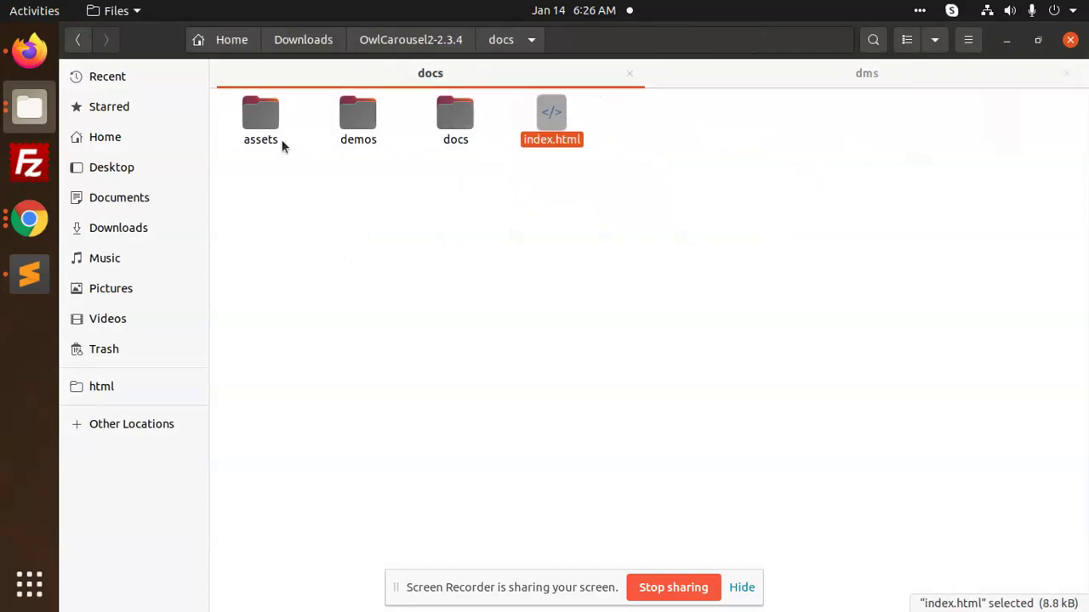
pyautogui.doubleClick(281, 143)
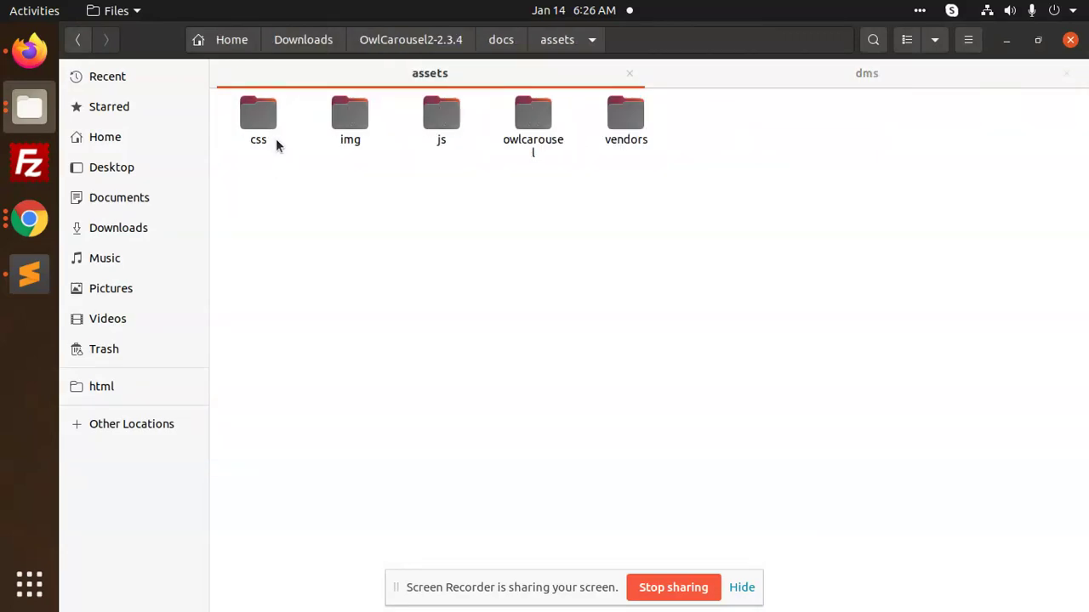
pyautogui.hotkey('alt', 'Tab')
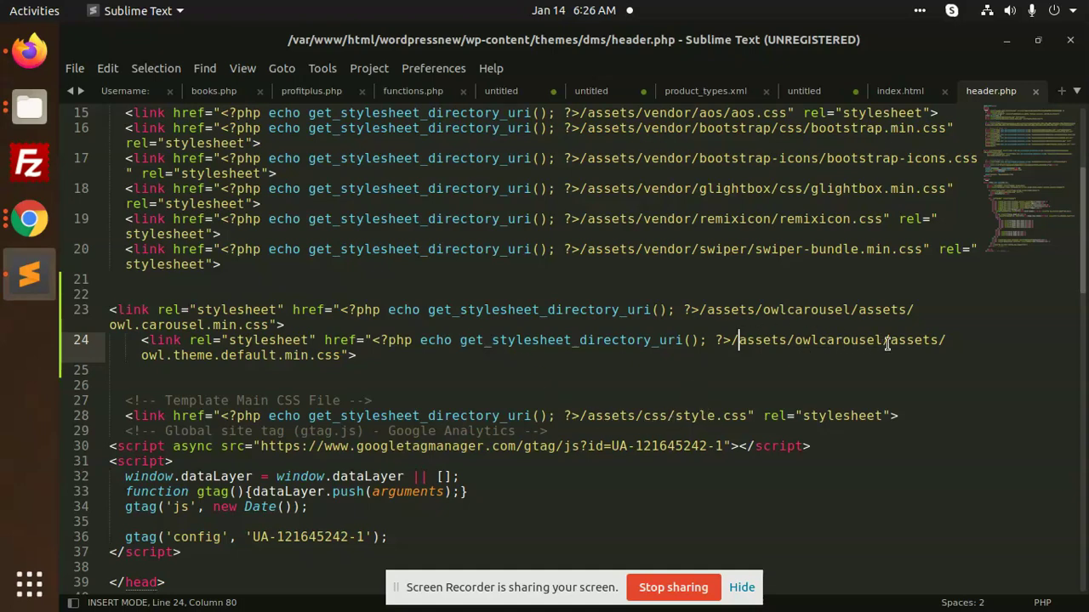
pyautogui.hotkey('alt', 'Tab')
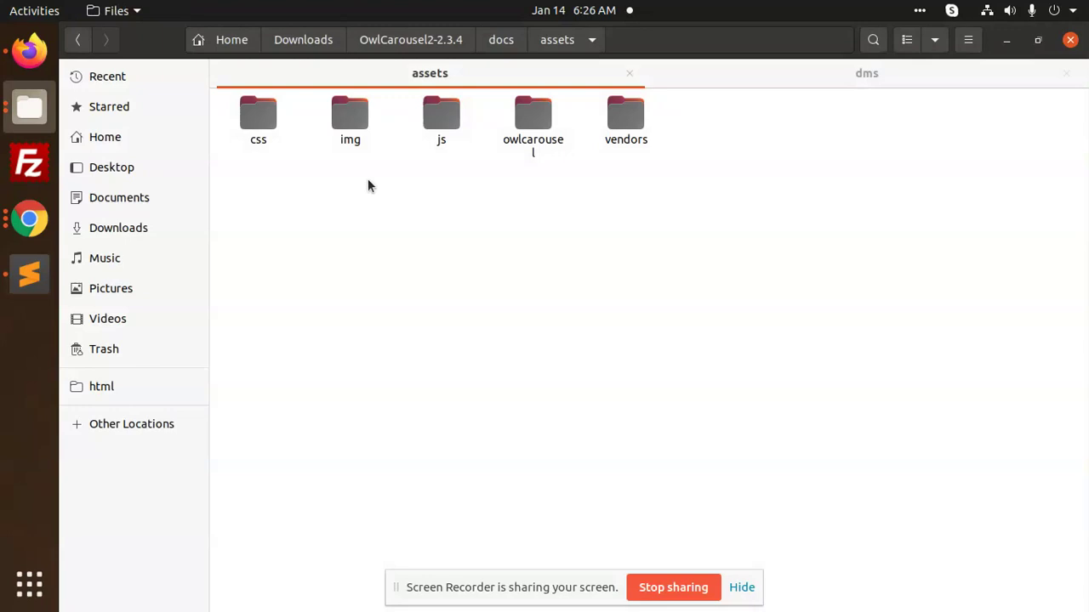
pyautogui.click(532, 140)
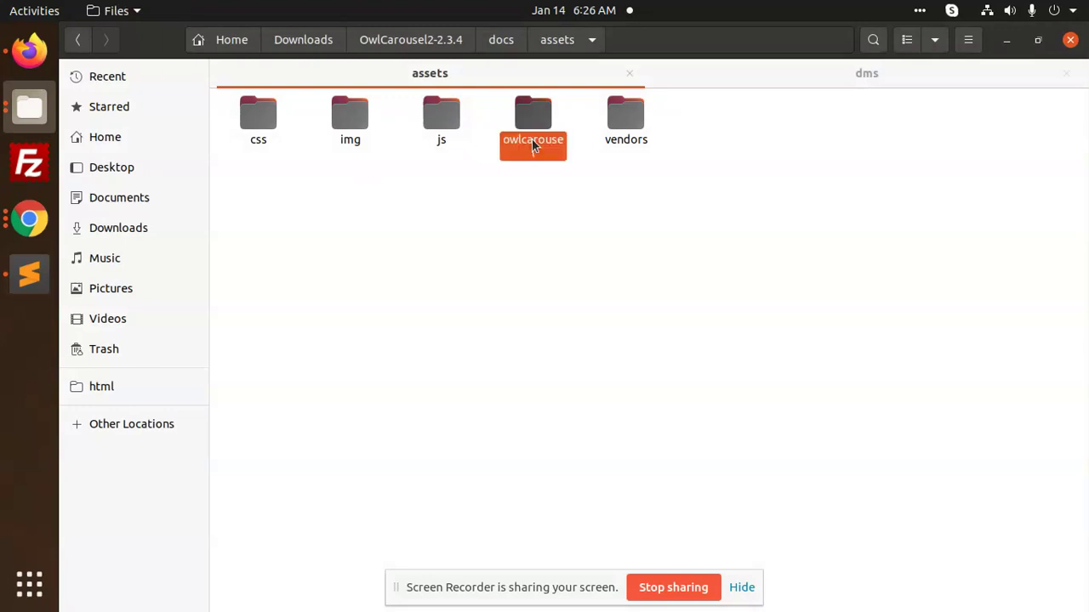
pyautogui.keyDown('ctrl'); pyautogui.click(262, 127); pyautogui.keyUp('ctrl')
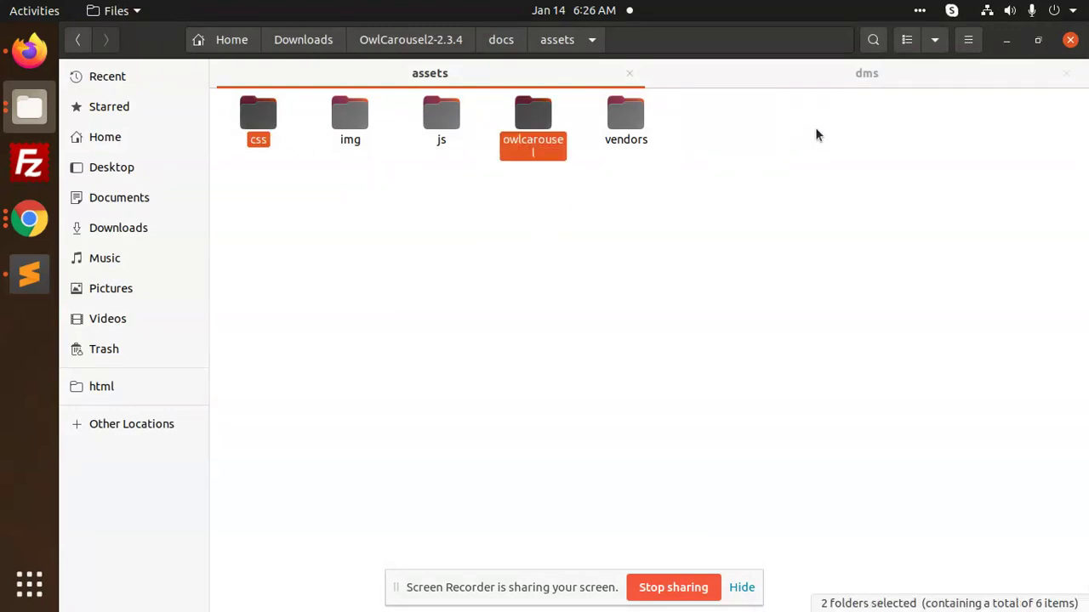
# - Paste them into dms/assets, merging and replacing all conflicting files
pyautogui.click(846, 79)
pyautogui.click(259, 120)
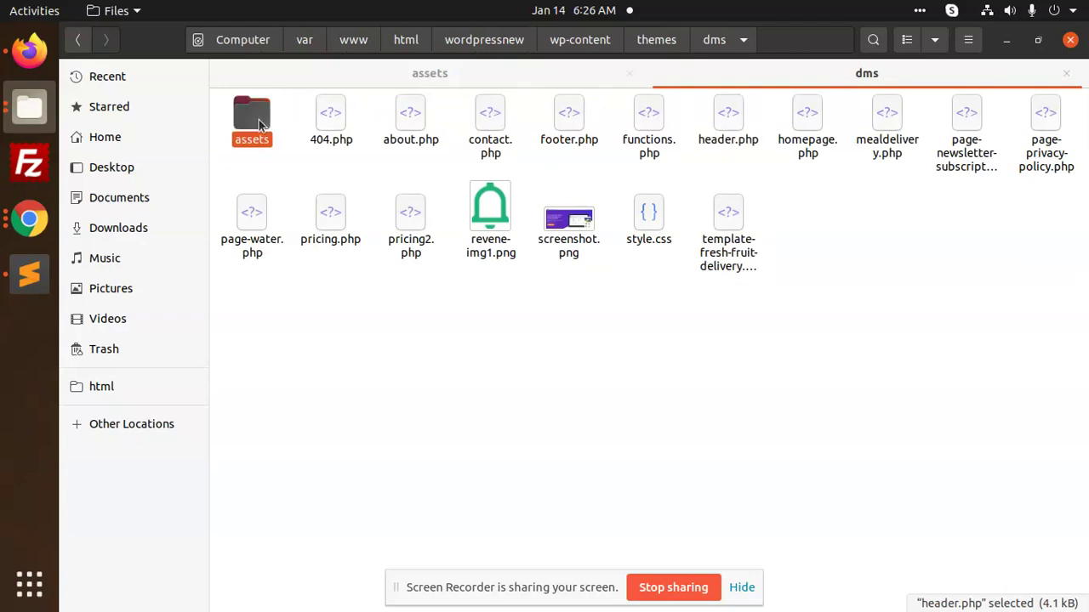
pyautogui.doubleClick(259, 120)
pyautogui.rightClick(522, 298)
pyautogui.click(562, 326)
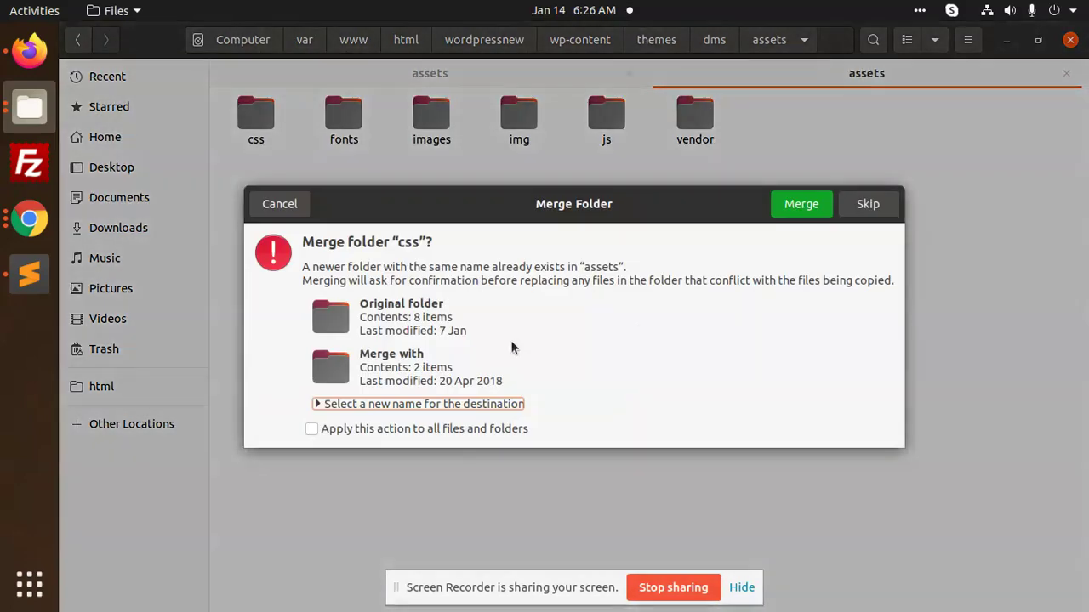
pyautogui.click(804, 208)
pyautogui.click(501, 429)
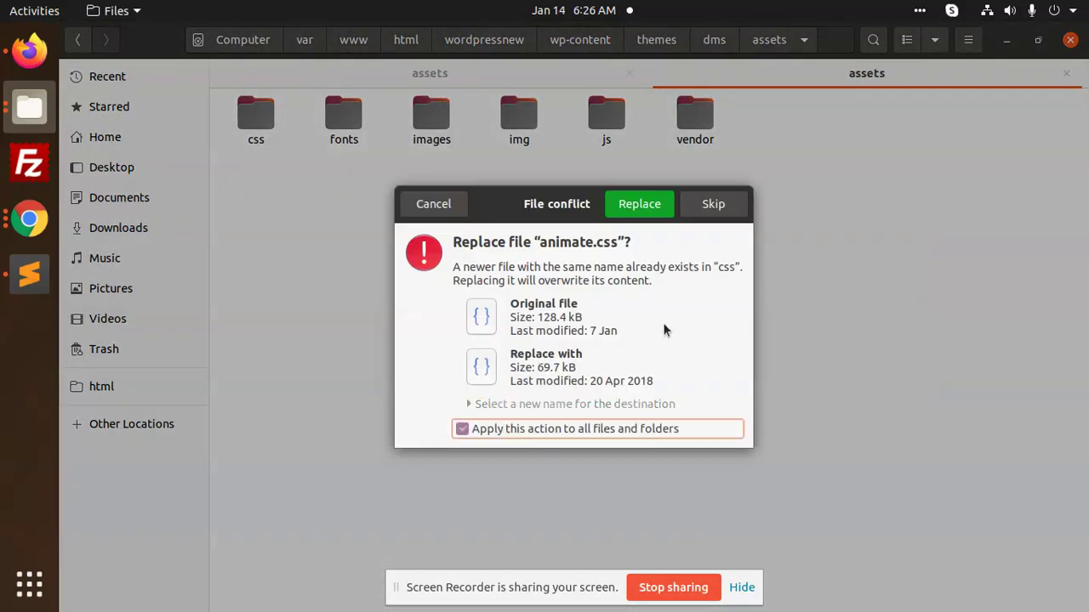
pyautogui.click(661, 205)
pyautogui.click(591, 230)
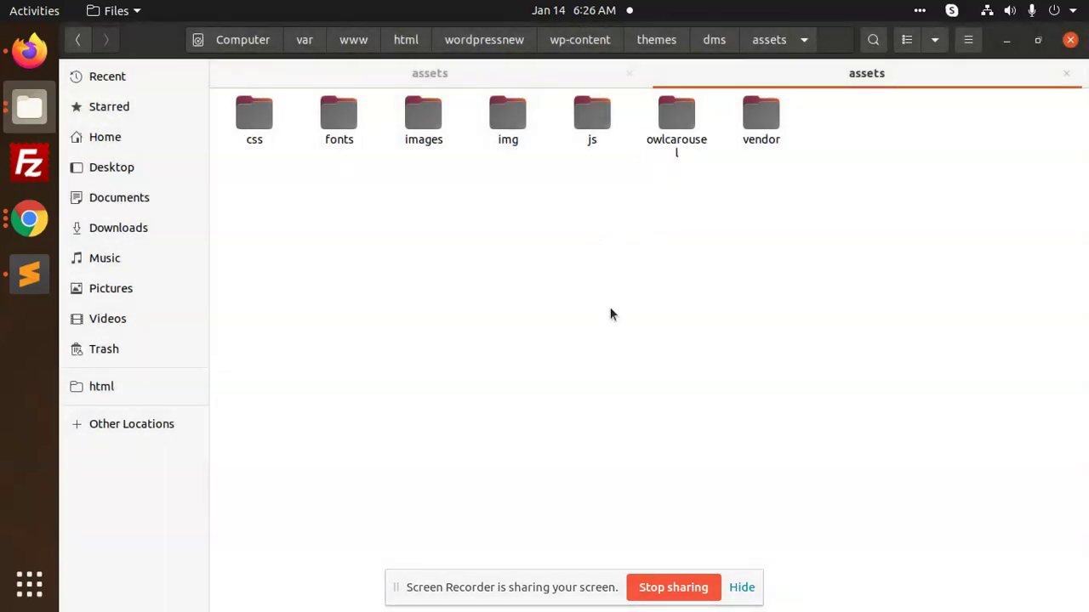
pyautogui.click(484, 81)
# - Check the owlcarousel stylesheet paths on lines 23–24 of header.php
pyautogui.hotkey('alt', 'Tab')
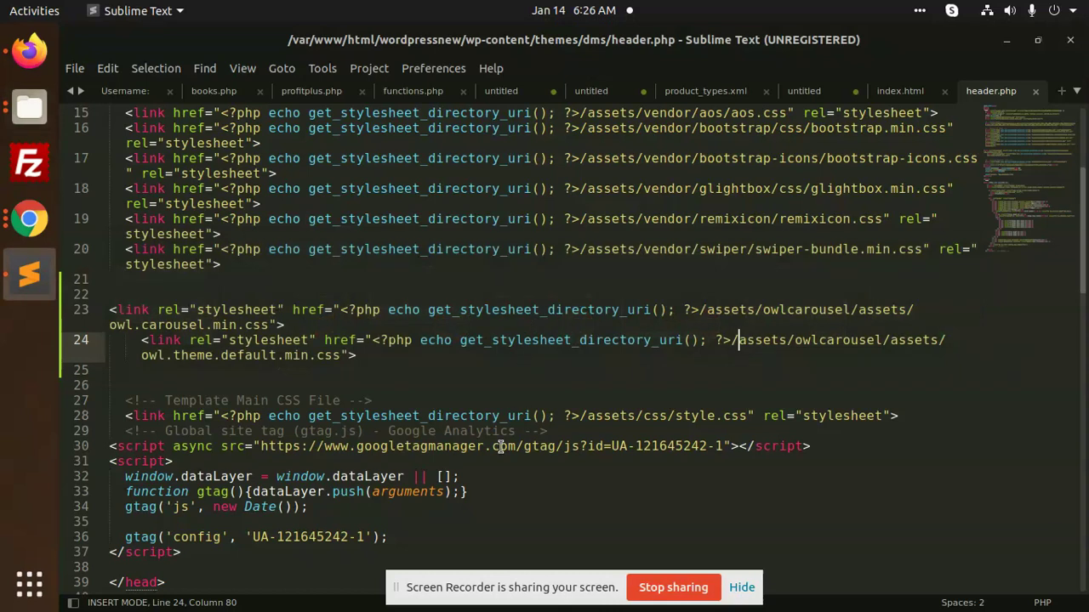
pyautogui.click(738, 316)
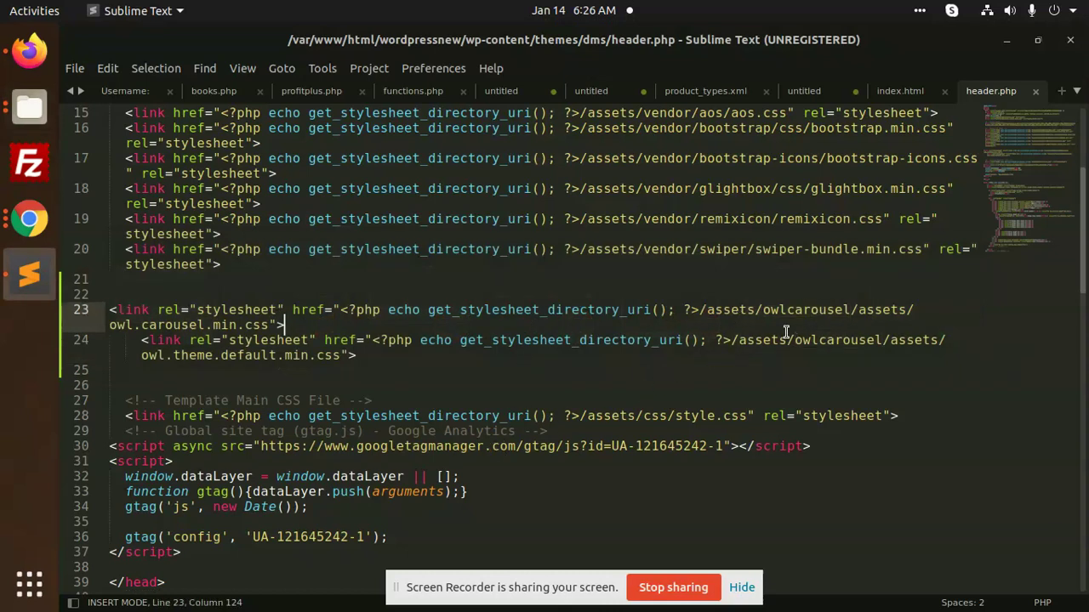
pyautogui.click(838, 340)
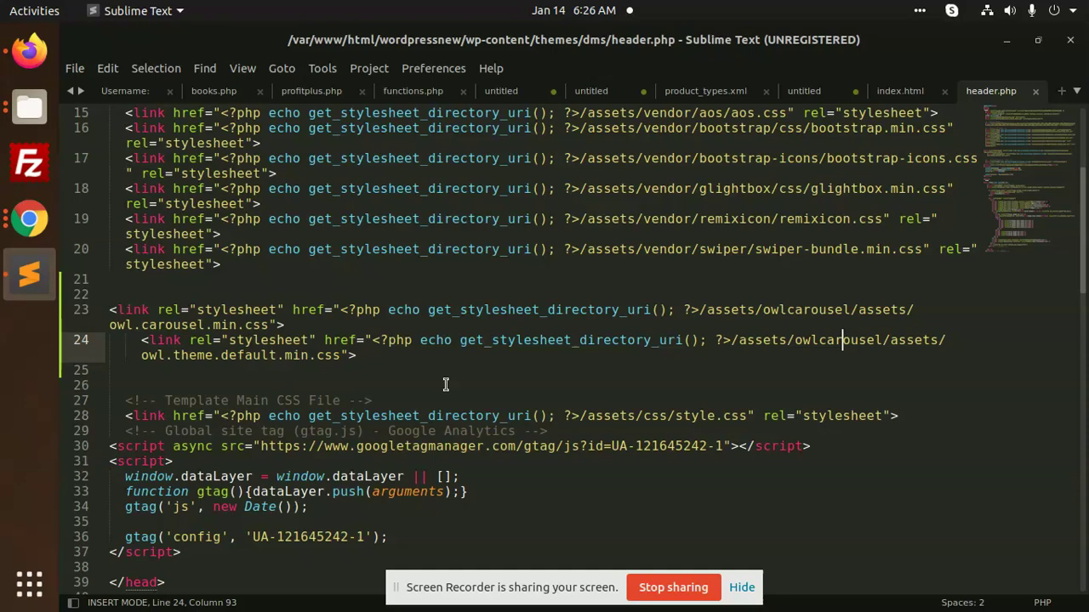
pyautogui.hotkey('alt', 'Tab')
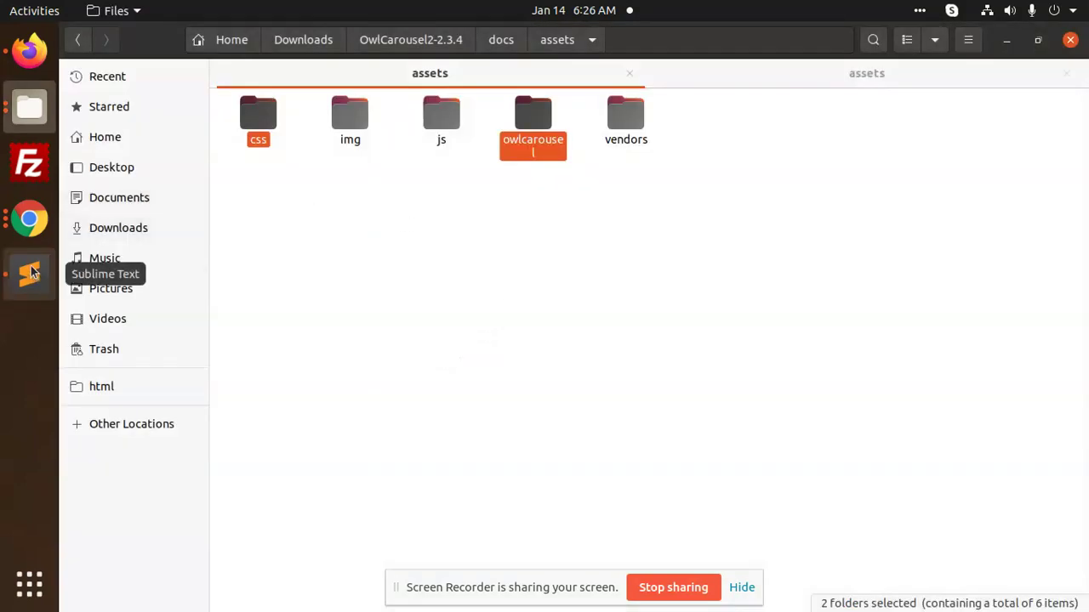
pyautogui.click(29, 274)
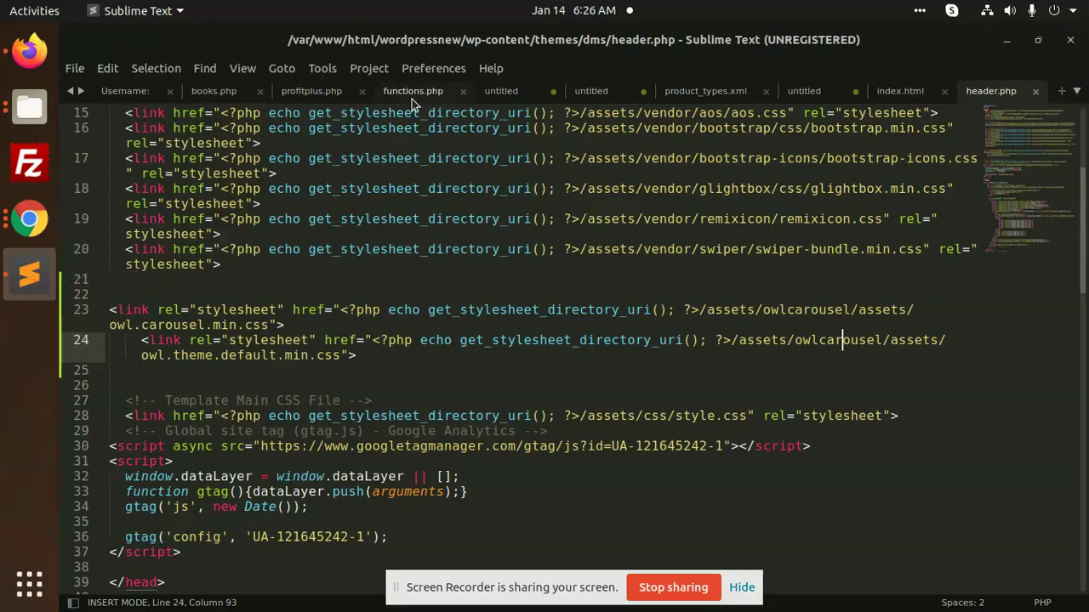
# - Copy the jQuery and owl.carousel.js script lines from the demo index.html
pyautogui.click(899, 91)
pyautogui.scroll(-2, 525, 371)
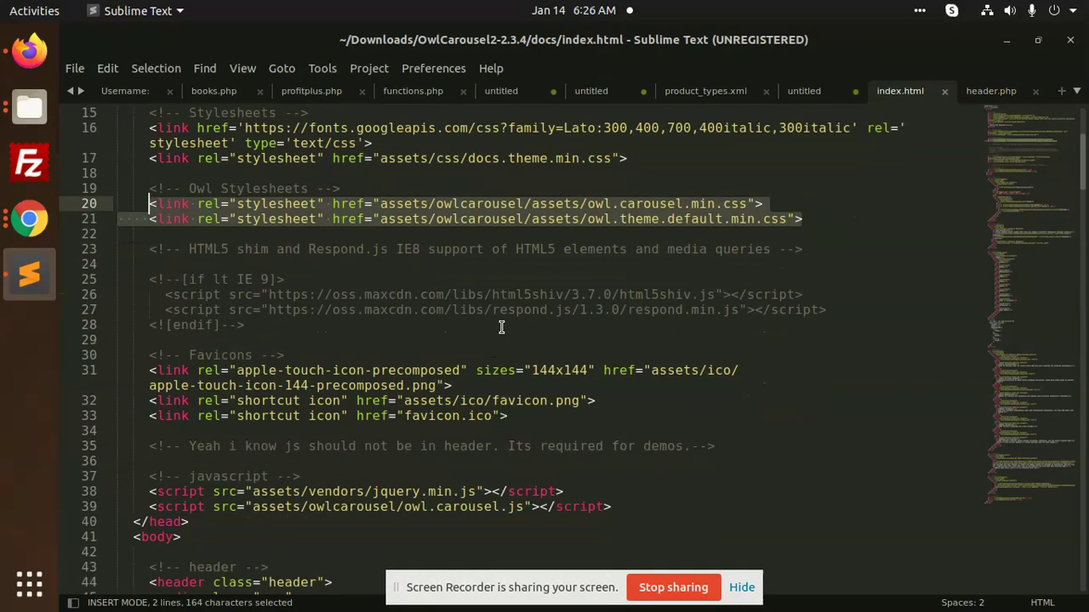
pyautogui.scroll(-4, 450, 337)
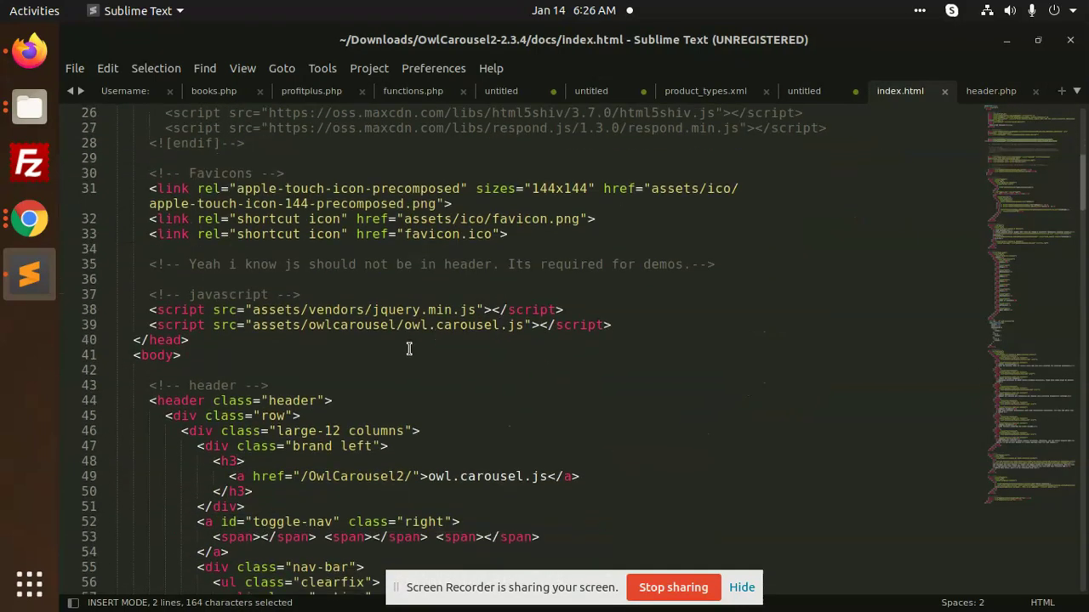
pyautogui.moveTo(140, 315); pyautogui.dragTo(613, 325)
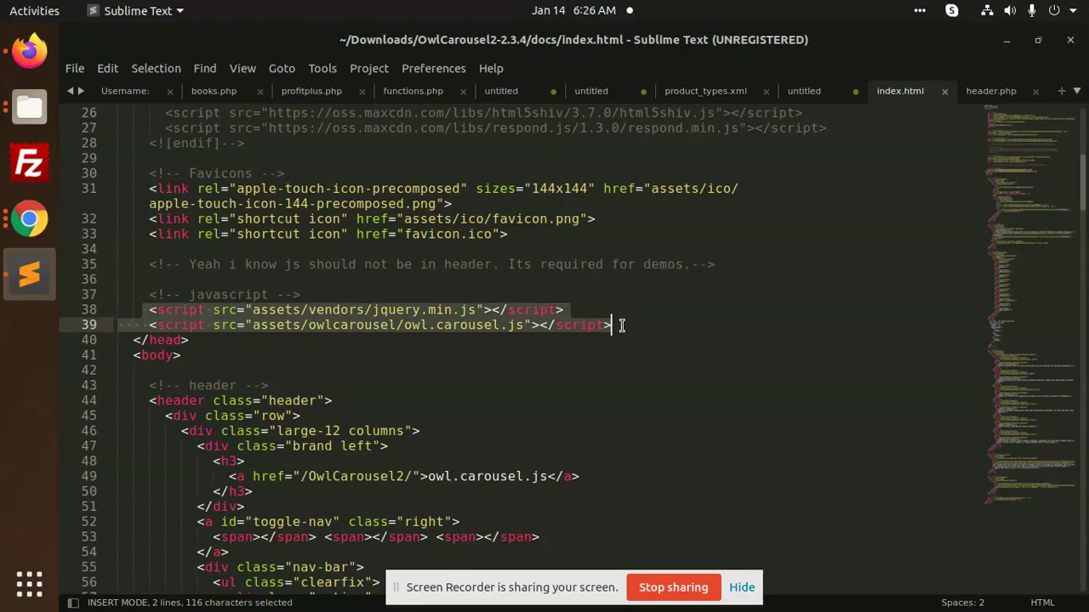
pyautogui.hotkey('ctrl', 'c')
pyautogui.hotkey('alt', 'Tab')
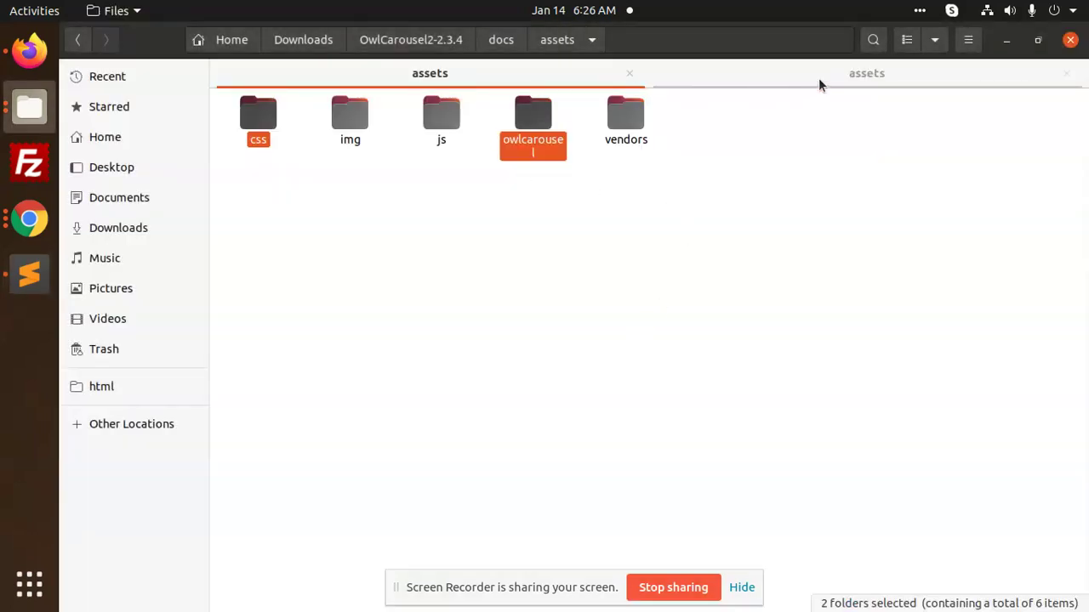
# - Browse from wp-content into themes/dms and open its footer.php with Sublime Text
pyautogui.click(819, 77)
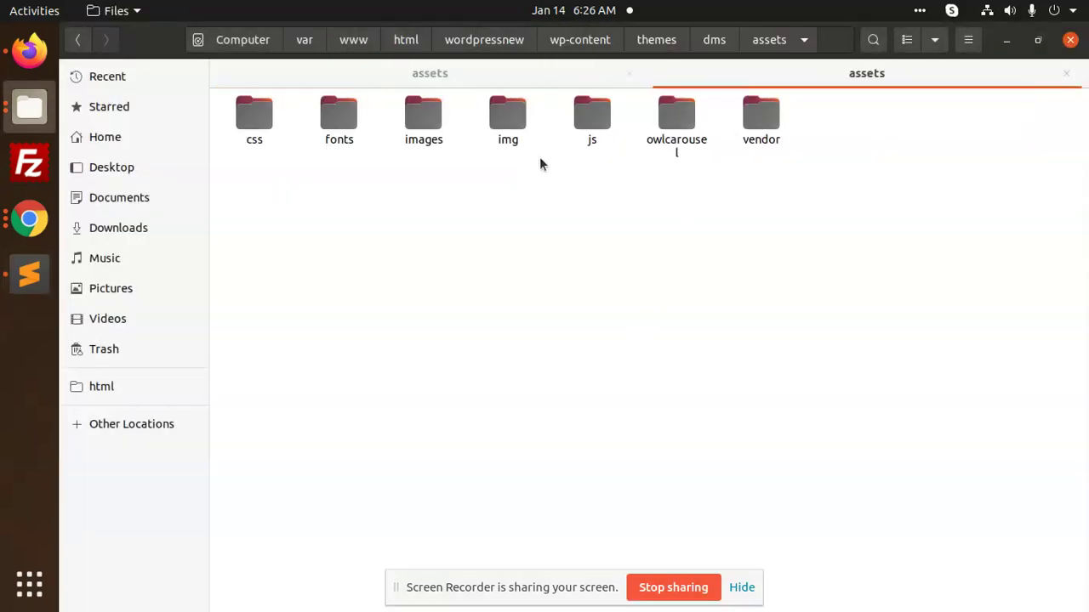
pyautogui.click(579, 39)
pyautogui.doubleClick(348, 129)
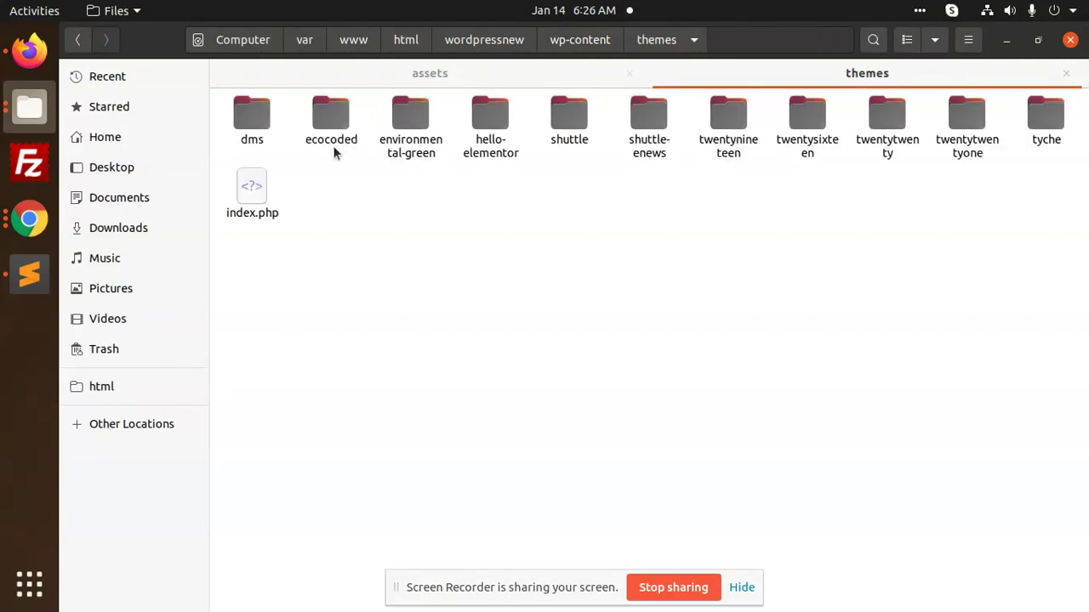
pyautogui.click(255, 134)
pyautogui.doubleClick(255, 134)
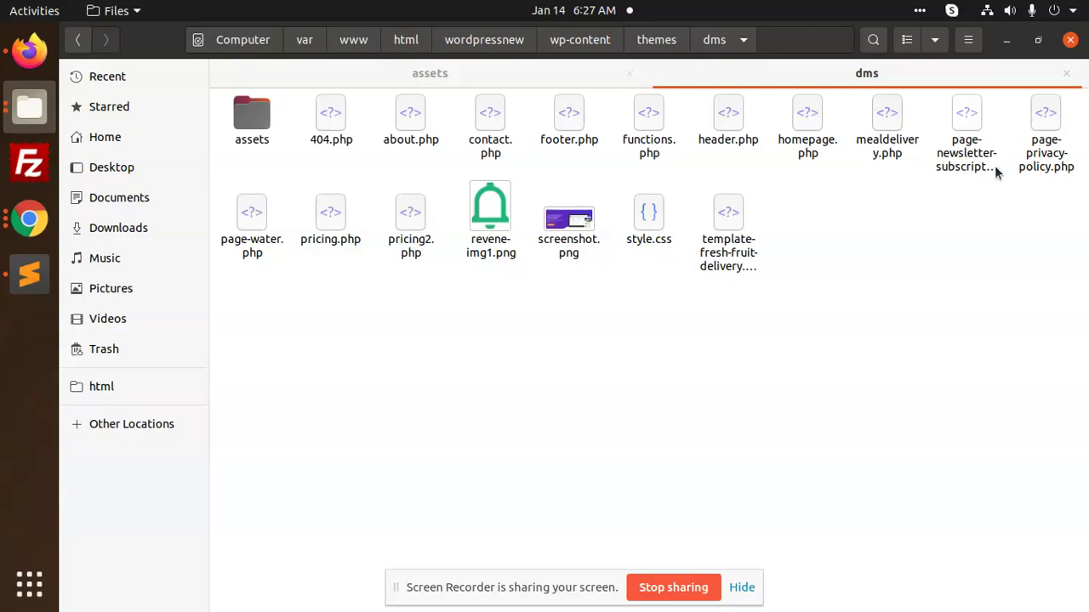
pyautogui.rightClick(554, 142)
pyautogui.click(646, 149)
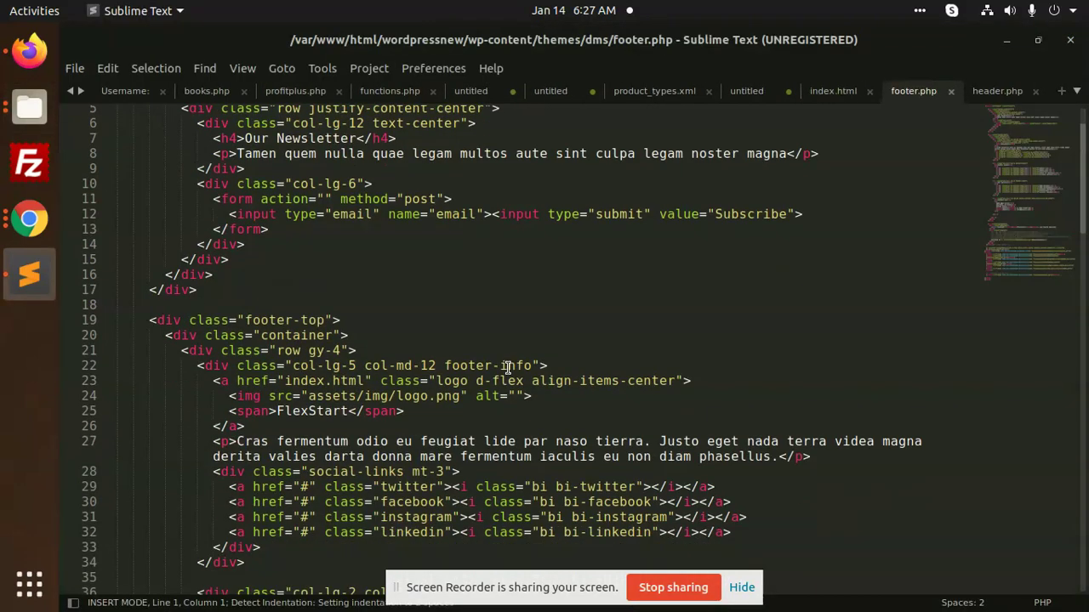
# - Paste the jQuery and owl.carousel.js script lines just before the closing body tag
pyautogui.scroll(-8, 508, 367)
pyautogui.scroll(-15, 1029, 511)
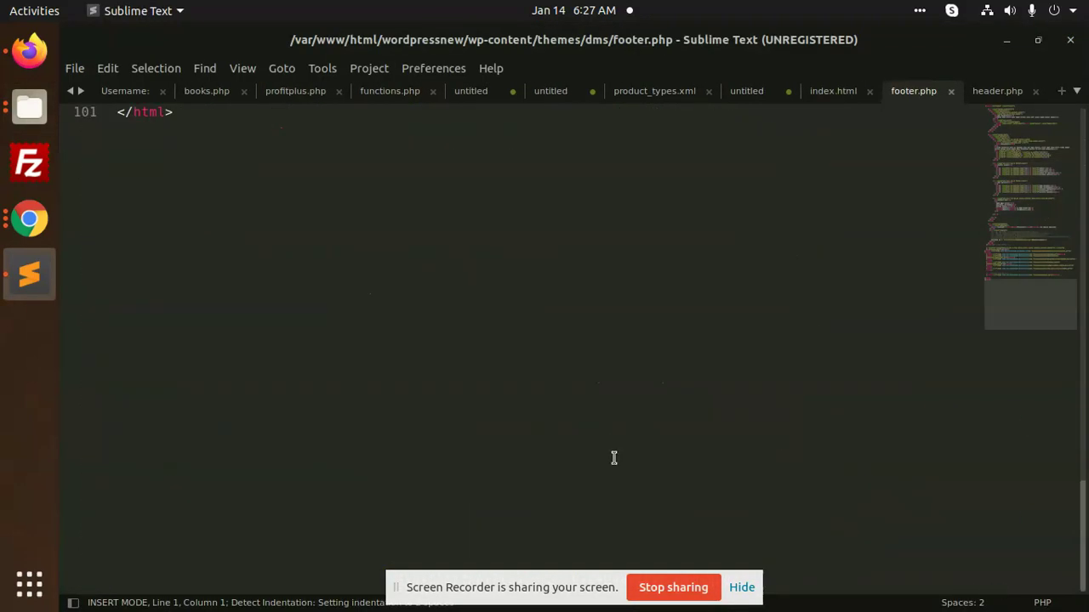
pyautogui.scroll(5, 510, 426)
pyautogui.scroll(1, 299, 409)
pyautogui.click(188, 400)
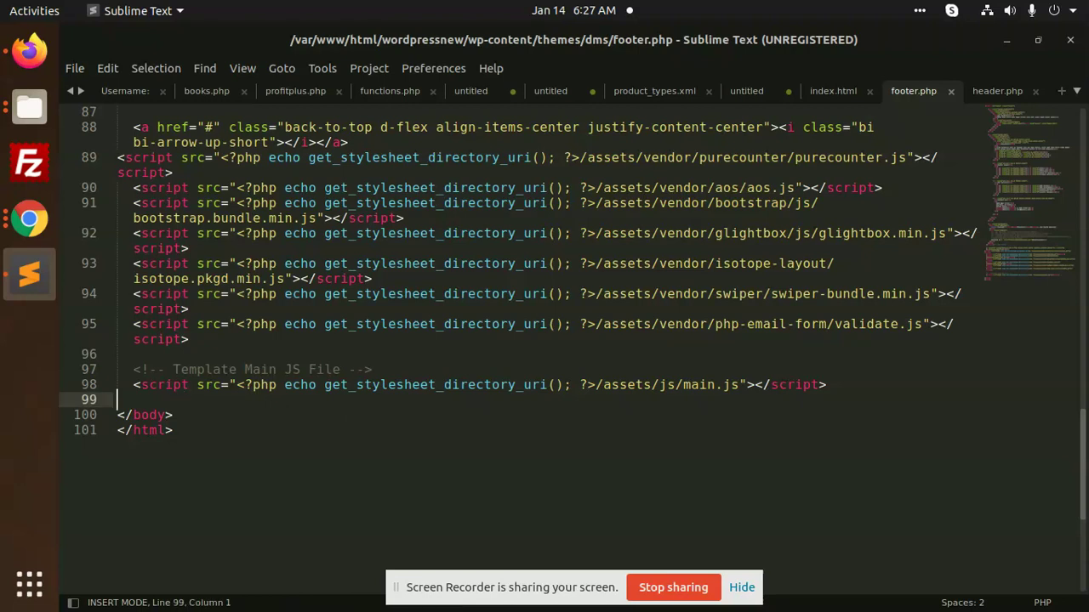
pyautogui.hotkey('ctrl', 'v')
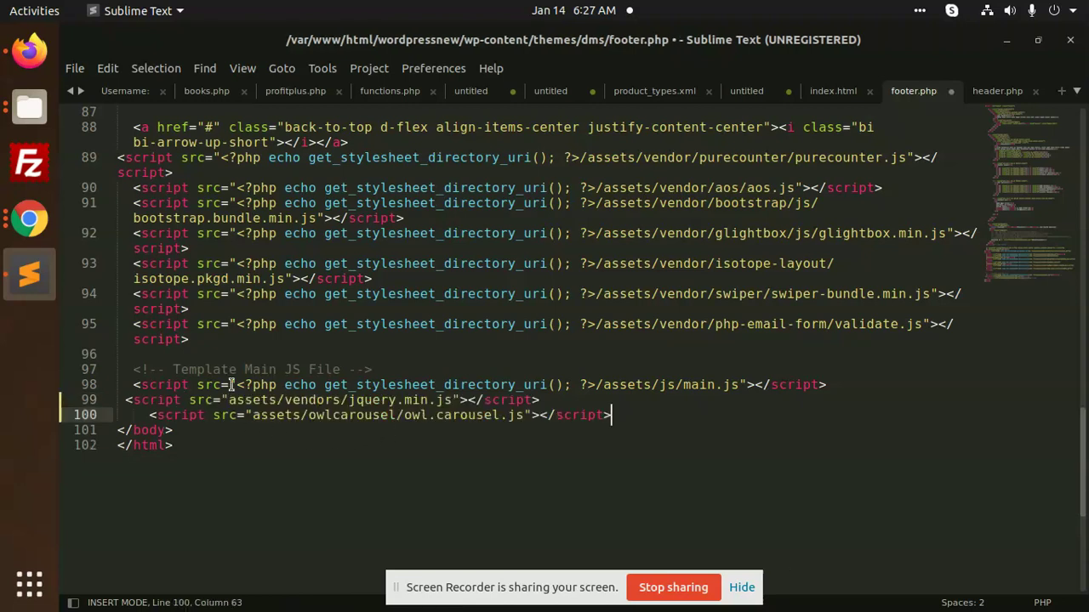
# - Prefix both script src paths with the get_stylesheet_directory_uri() theme-path code and save
pyautogui.moveTo(240, 384)
pyautogui.mouseDown()
pyautogui.moveTo(452, 385)
pyautogui.moveTo(337, 384)
pyautogui.mouseUp()
pyautogui.click(331, 384)
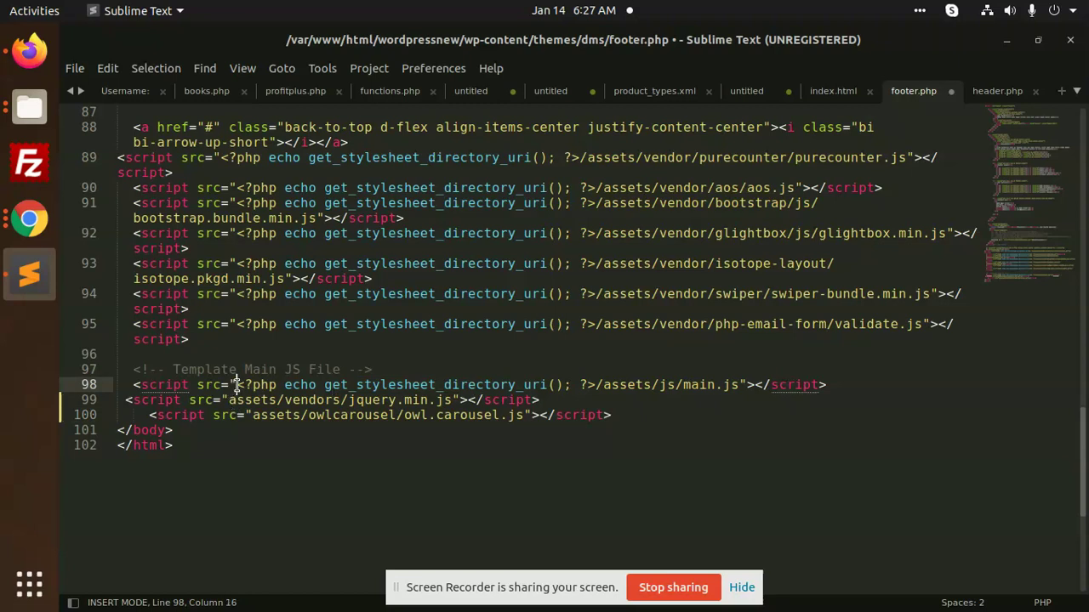
pyautogui.moveTo(236, 385); pyautogui.dragTo(593, 385)
pyautogui.hotkey('ctrl', 'c')
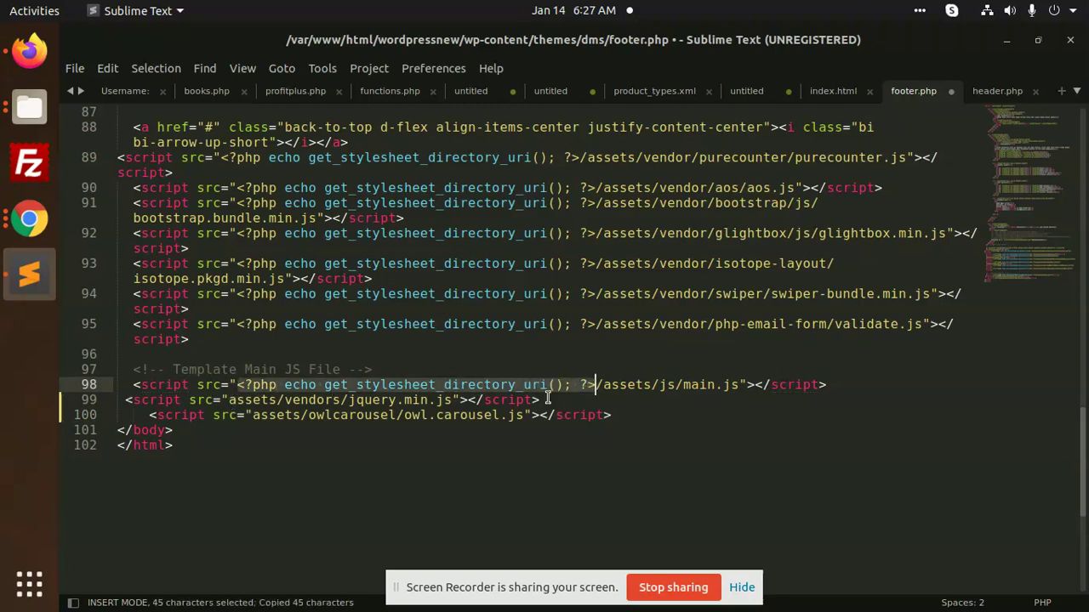
pyautogui.click(227, 400)
pyautogui.hotkey('ctrl', 'v')
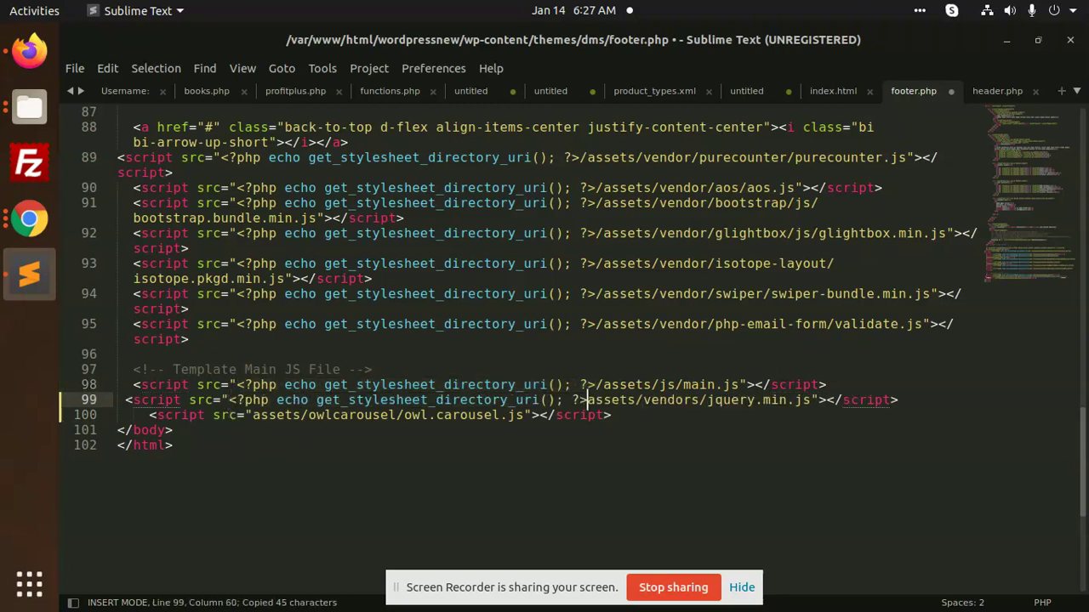
pyautogui.write('/')
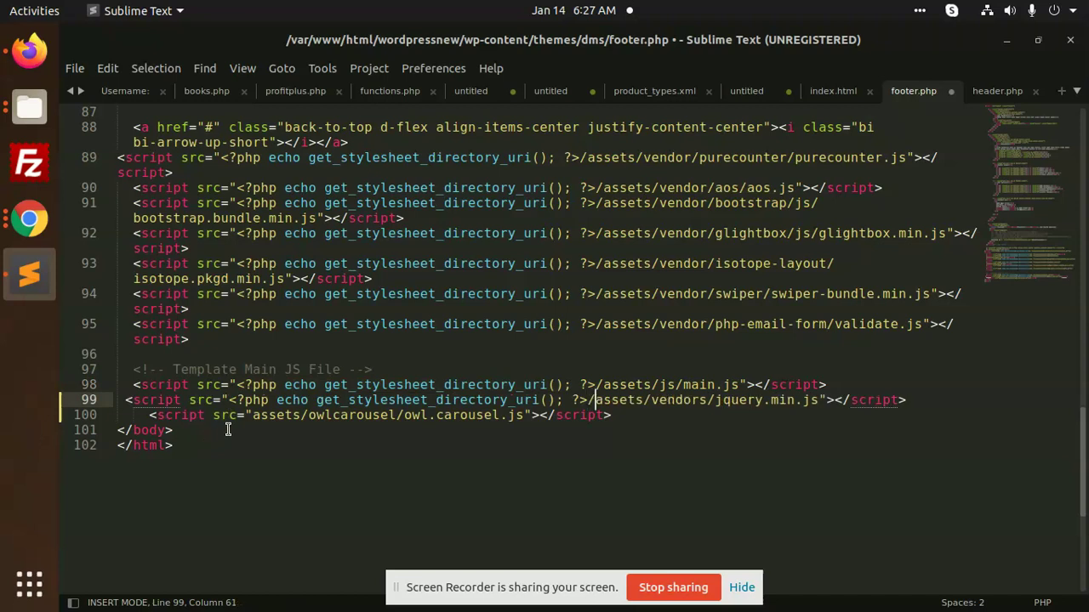
pyautogui.click(252, 416)
pyautogui.hotkey('ctrl', 'v')
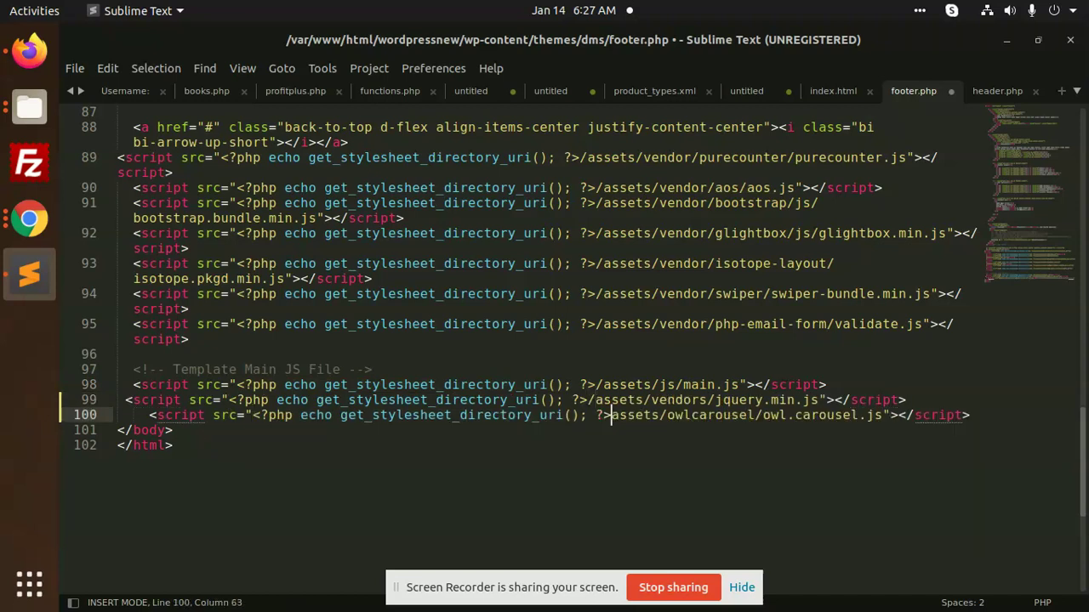
pyautogui.write('/')
pyautogui.hotkey('ctrl', 's')
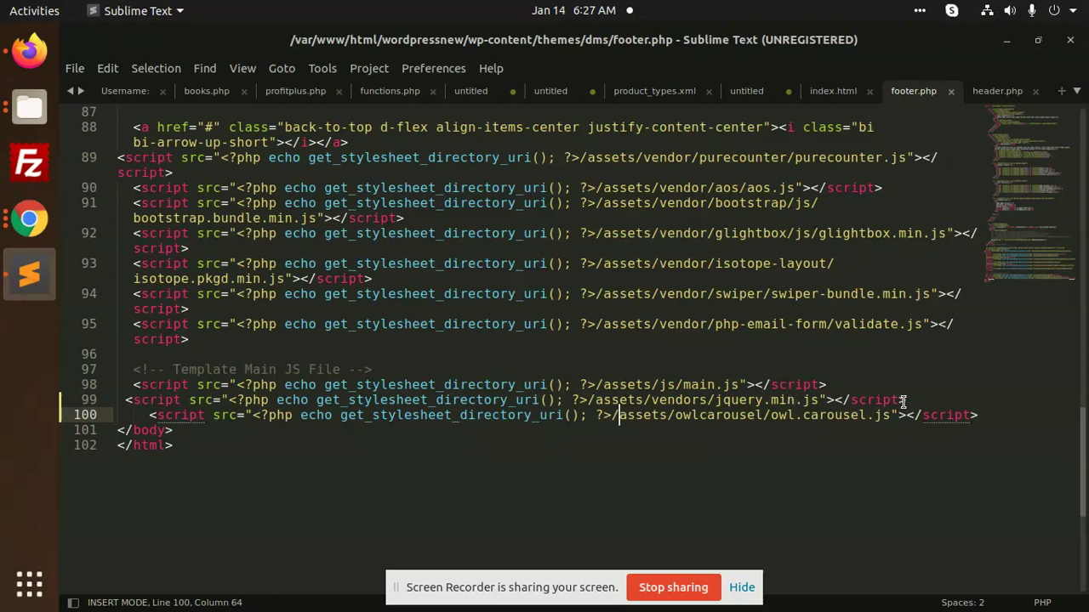
# - Comment out the jQuery script line and save footer.php
pyautogui.moveTo(905, 399); pyautogui.dragTo(123, 407)
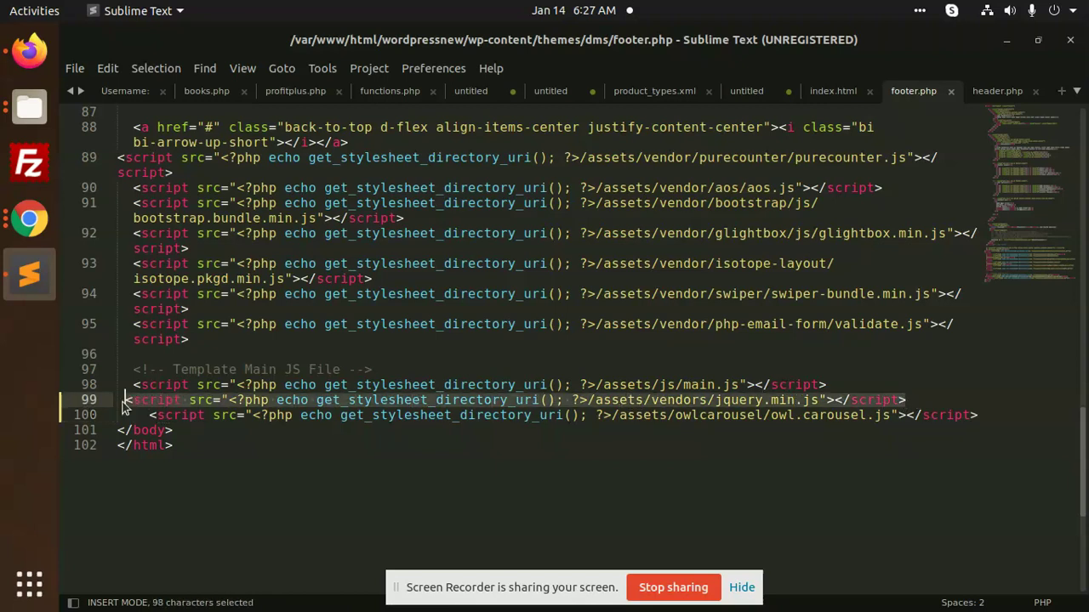
pyautogui.hotkey('ctrl', '/')
pyautogui.hotkey('ctrl', 's')
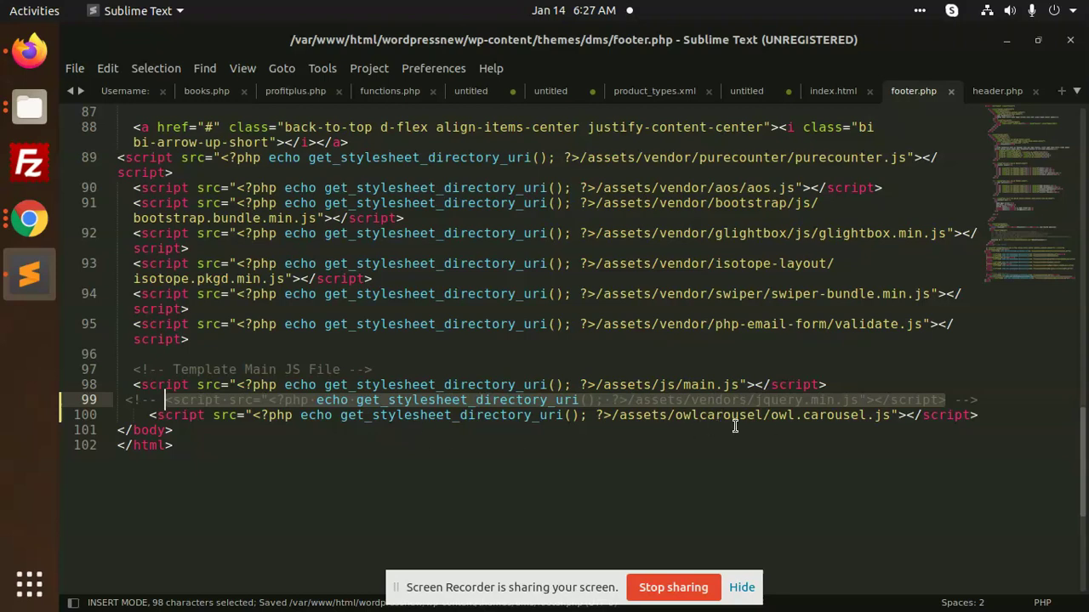
pyautogui.hotkey('alt', 'Tab')
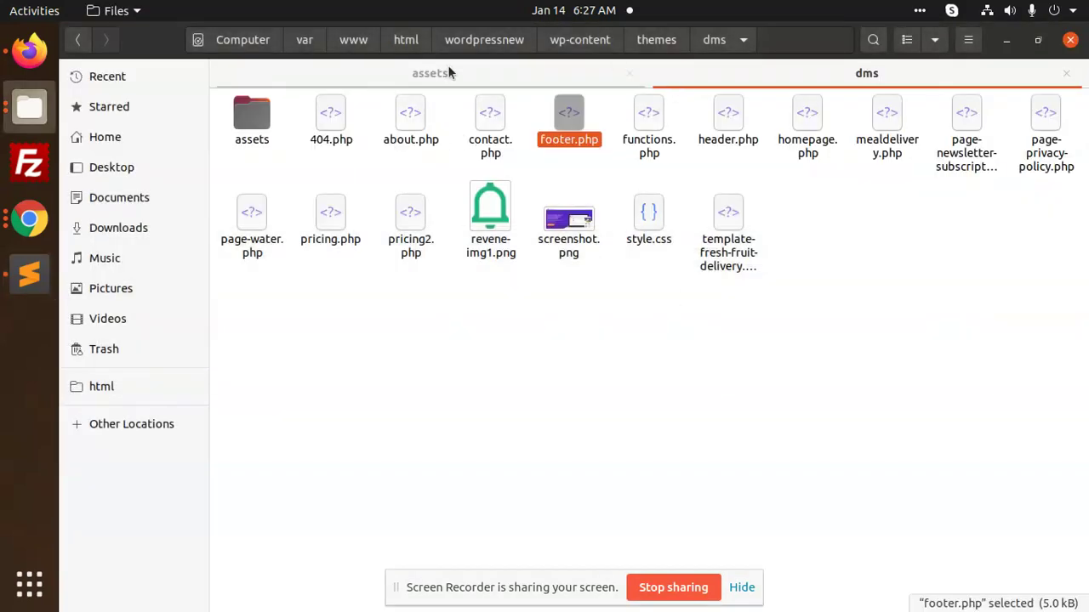
# - Browse the download's owlcarousel/assets folder, then return to the dms theme folder
pyautogui.click(448, 69)
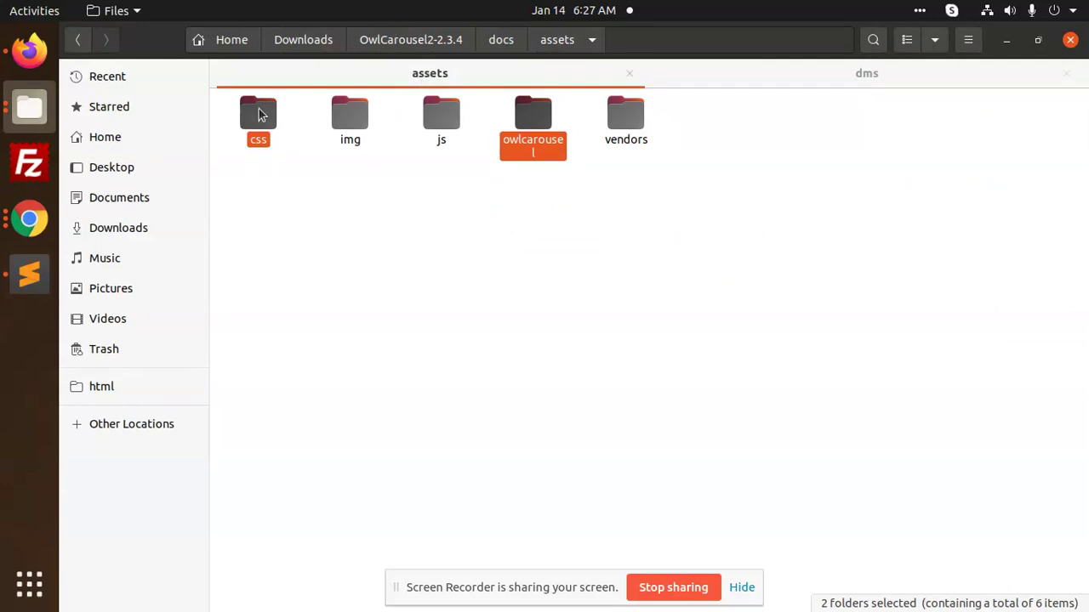
pyautogui.doubleClick(517, 141)
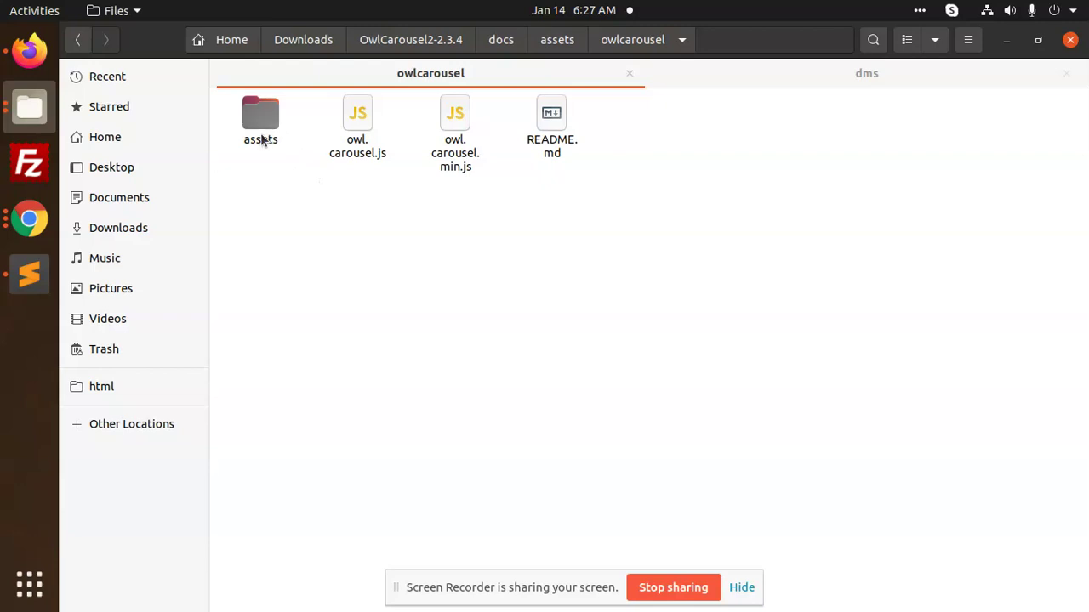
pyautogui.doubleClick(264, 141)
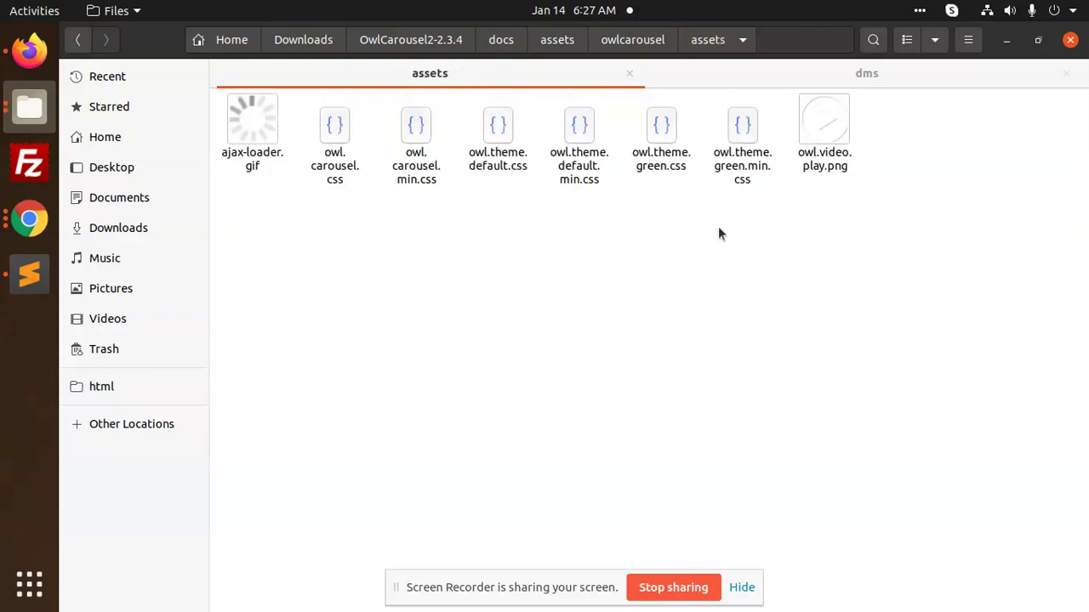
pyautogui.click(784, 73)
# - Open the Owl Carousel Basic Demo page in Firefox and select its entire Setup code block
pyautogui.click(31, 273)
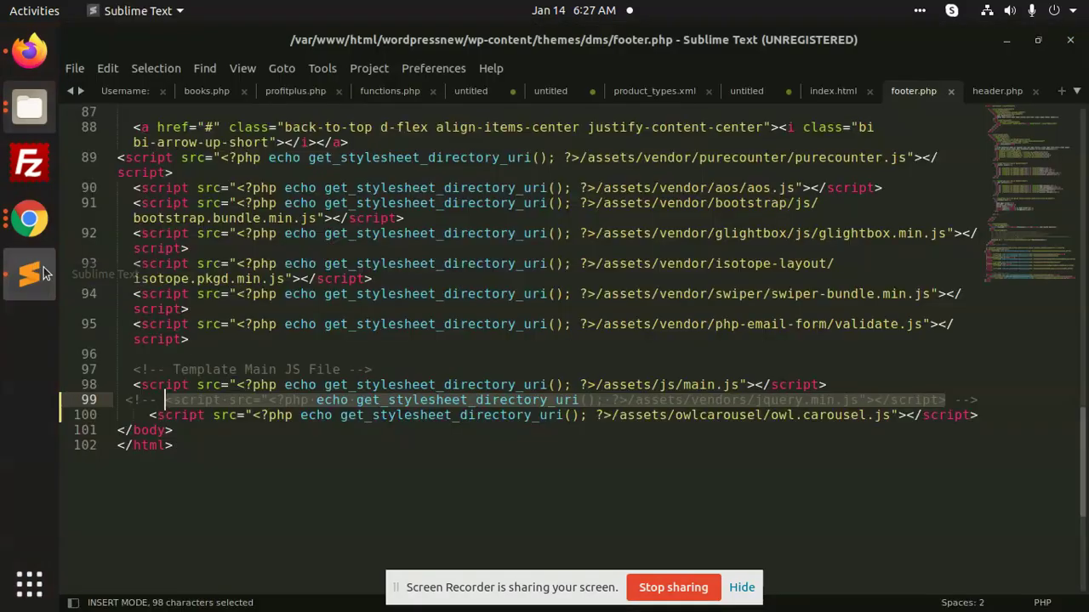
pyautogui.scroll(4, 280, 254)
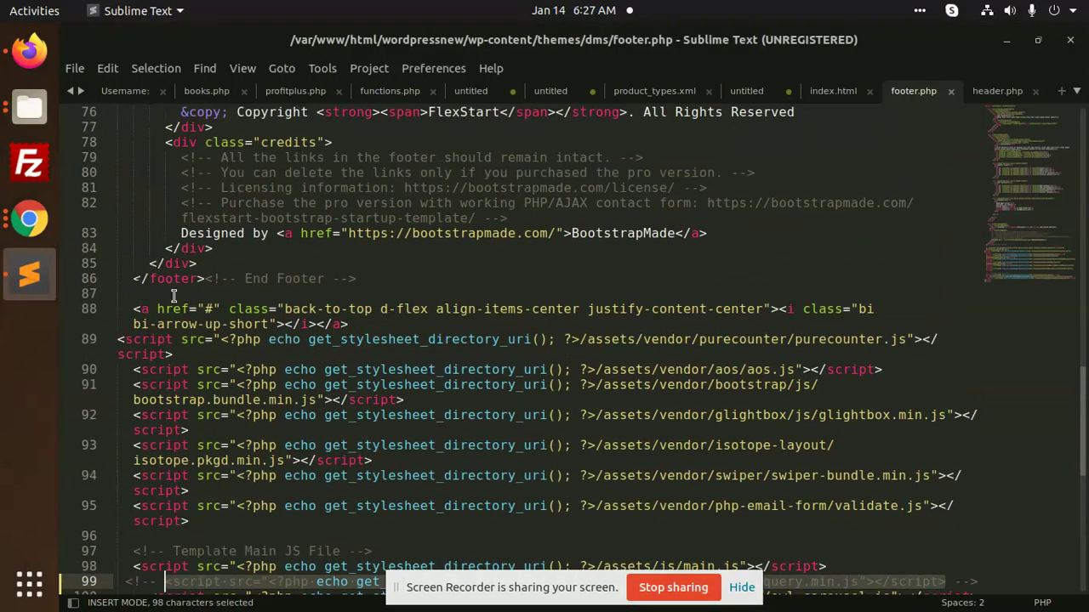
pyautogui.click(29, 50)
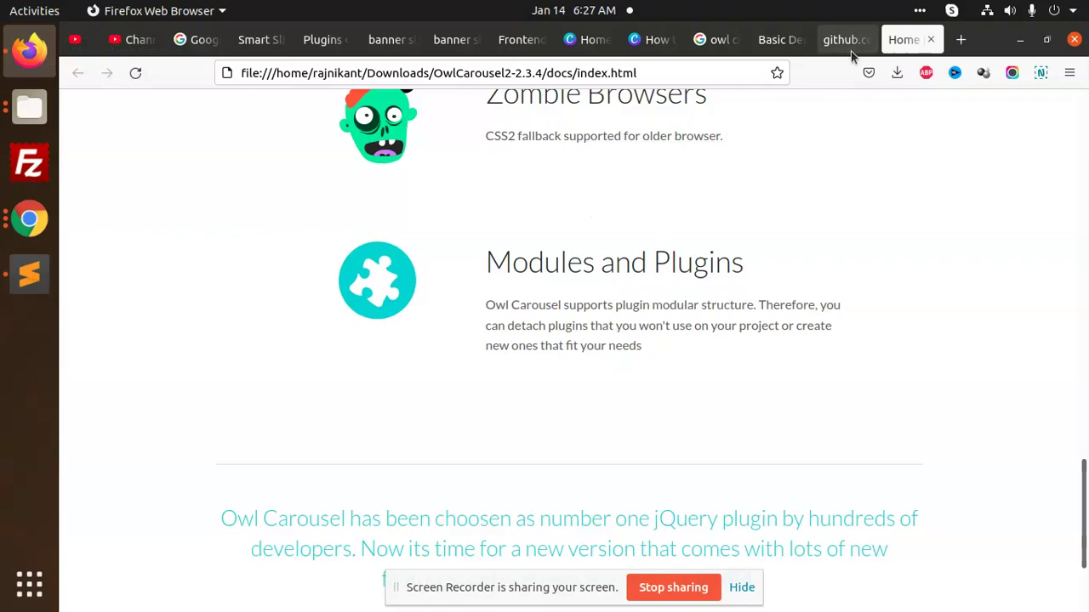
pyautogui.click(827, 47)
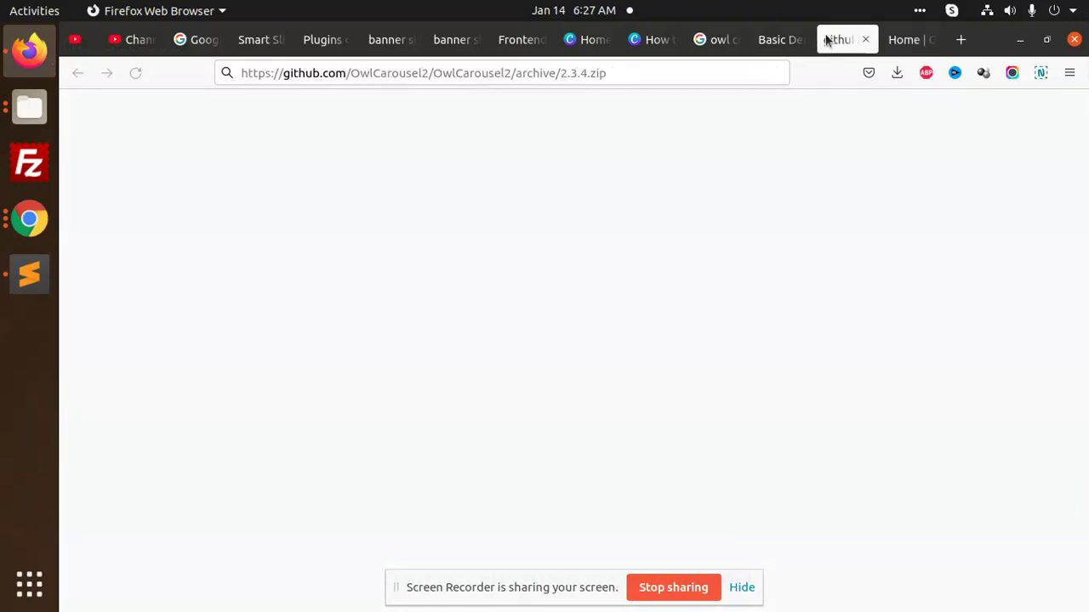
pyautogui.click(780, 39)
pyautogui.scroll(-3, 553, 349)
pyautogui.scroll(-3, 442, 341)
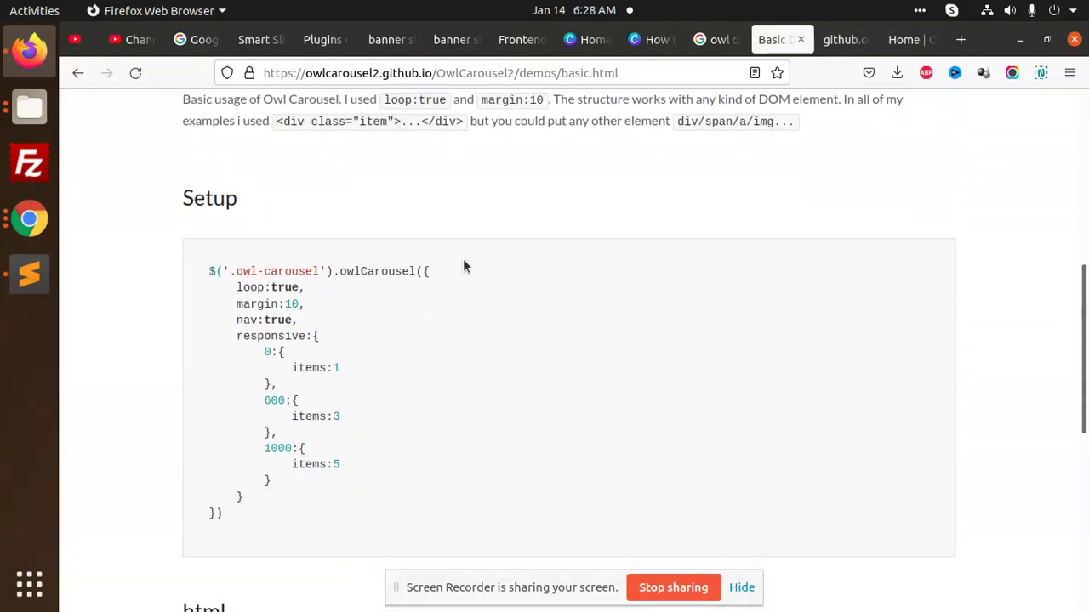
pyautogui.scroll(-5, 442, 280)
pyautogui.scroll(4, 341, 255)
pyautogui.moveTo(208, 203); pyautogui.dragTo(299, 514)
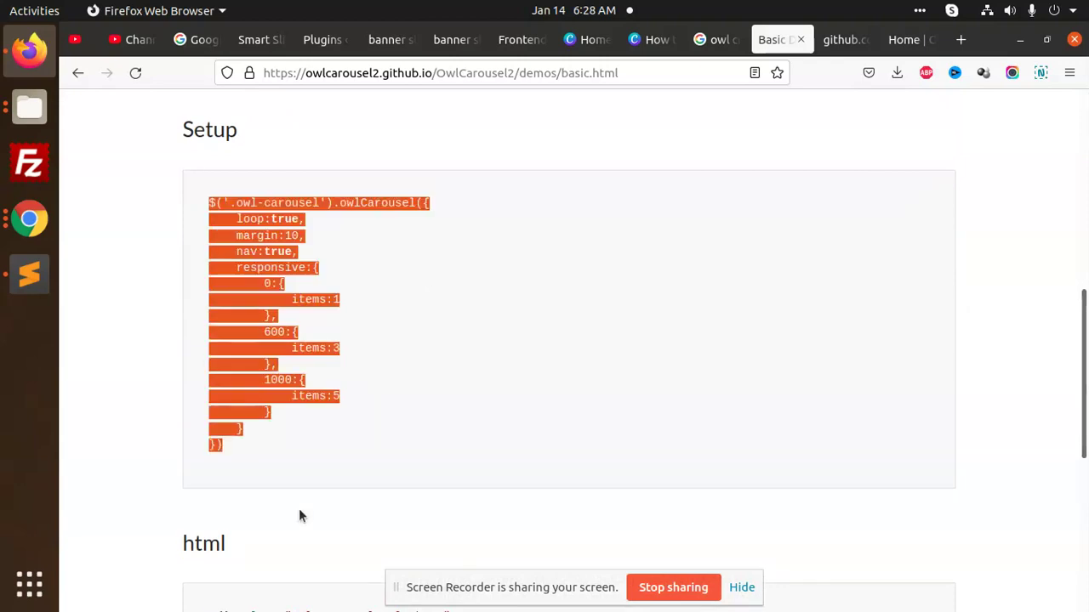
# - Open blank lines below the owl.carousel.js script line in footer.php
pyautogui.hotkey('alt', 'Tab')
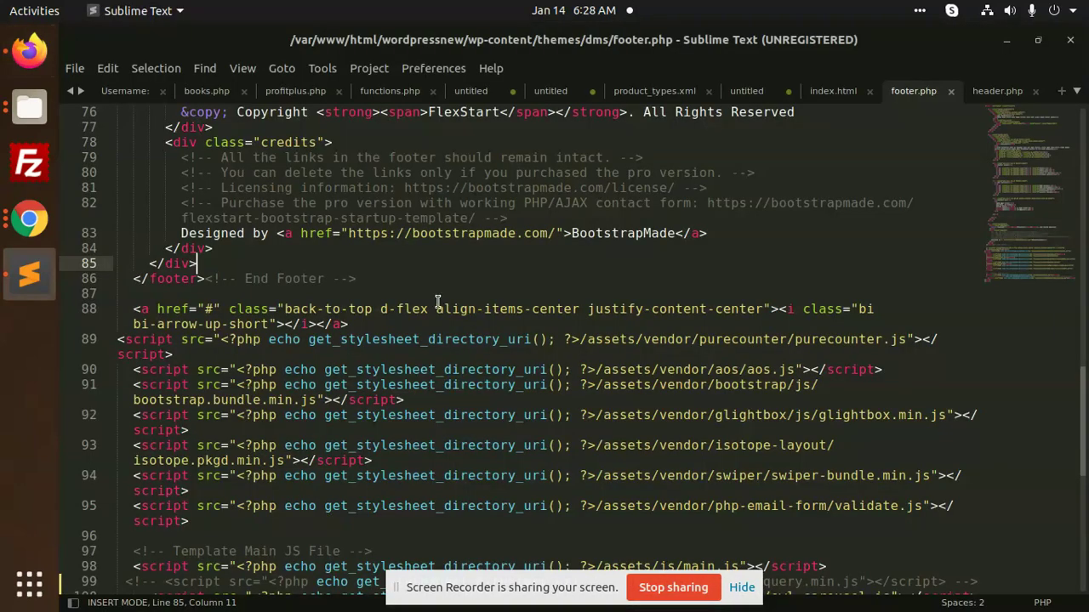
pyautogui.scroll(-5, 380, 385)
pyautogui.scroll(-1, 381, 385)
pyautogui.click(316, 265)
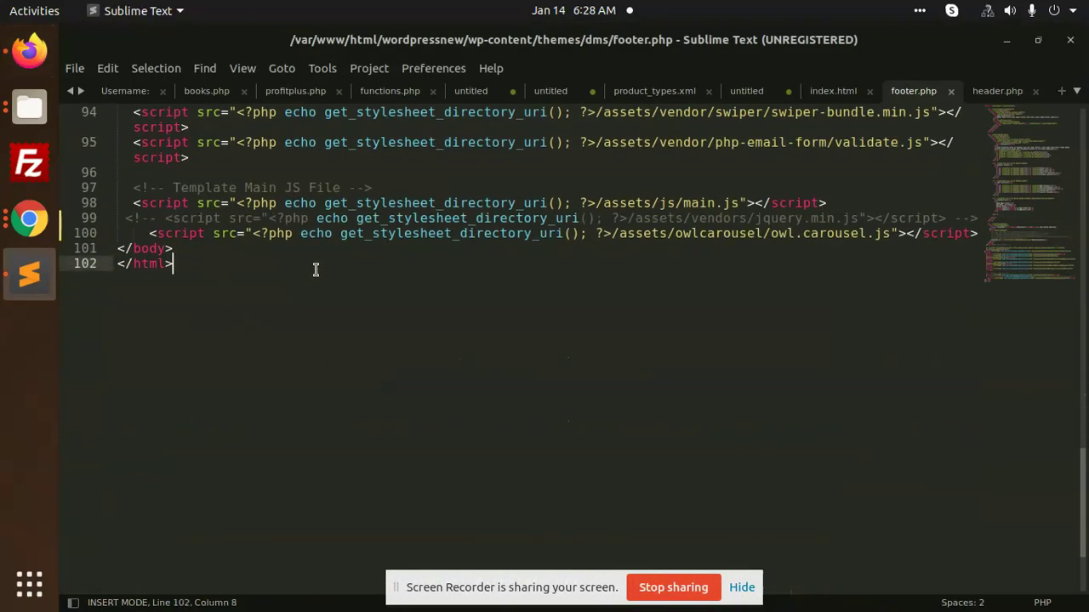
pyautogui.click(979, 232)
pyautogui.press('Return')
pyautogui.press('Return')
pyautogui.press('Return')
pyautogui.press('Up')
pyautogui.press('Up')
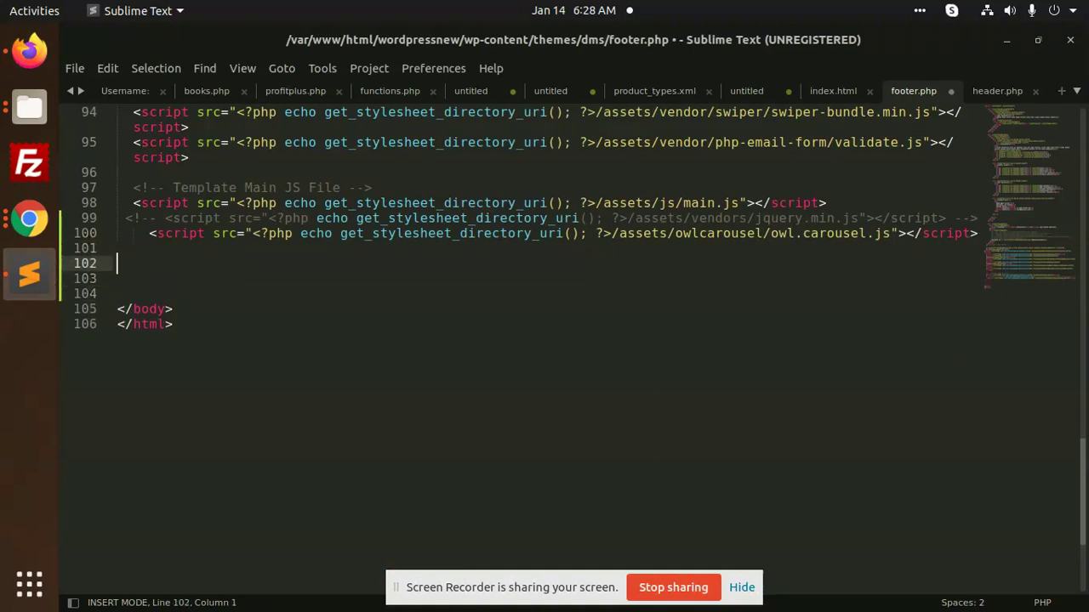
pyautogui.press('Up')
pyautogui.press('Down')
# - Insert a text/javascript script block holding the pasted owlCarousel setup code, and save
pyautogui.write('<s')
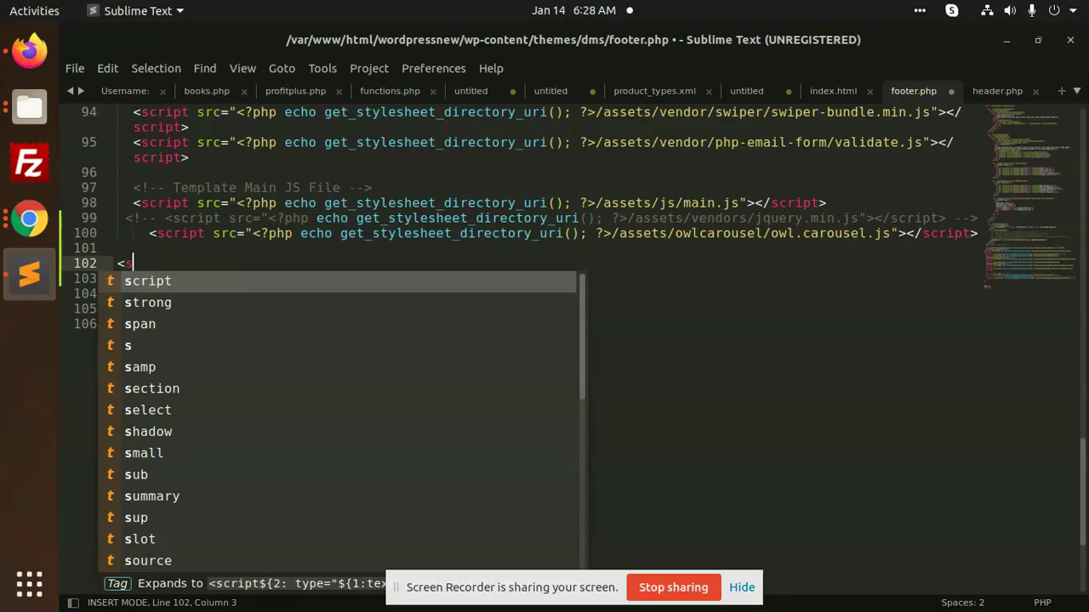
pyautogui.press('Tab')
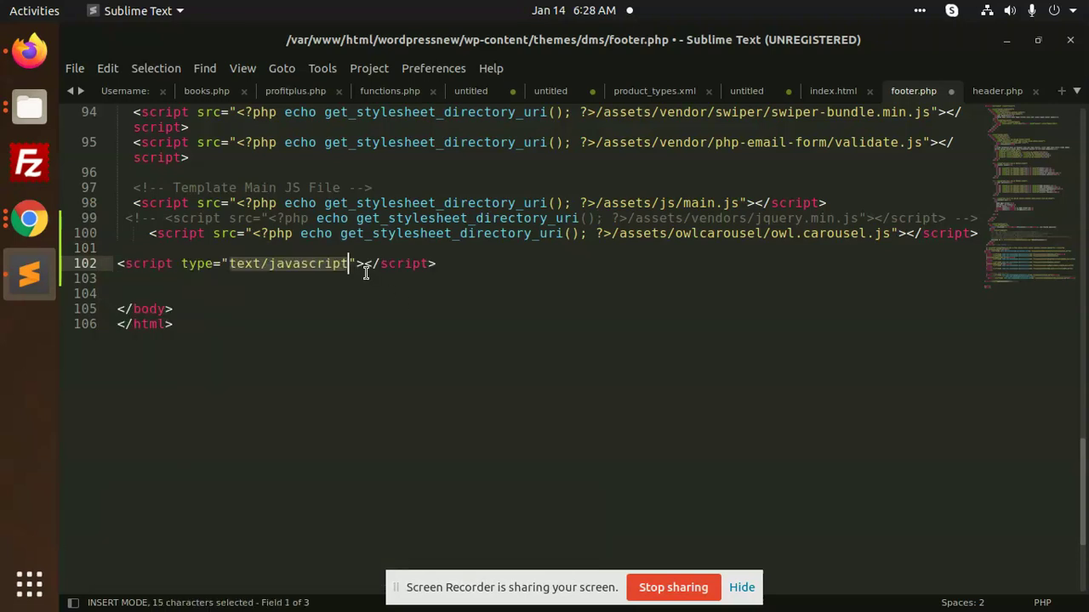
pyautogui.press('Tab')
pyautogui.press('Return')
pyautogui.press('Return')
pyautogui.press('Return')
pyautogui.press('Return')
pyautogui.press('Up')
pyautogui.press('Up')
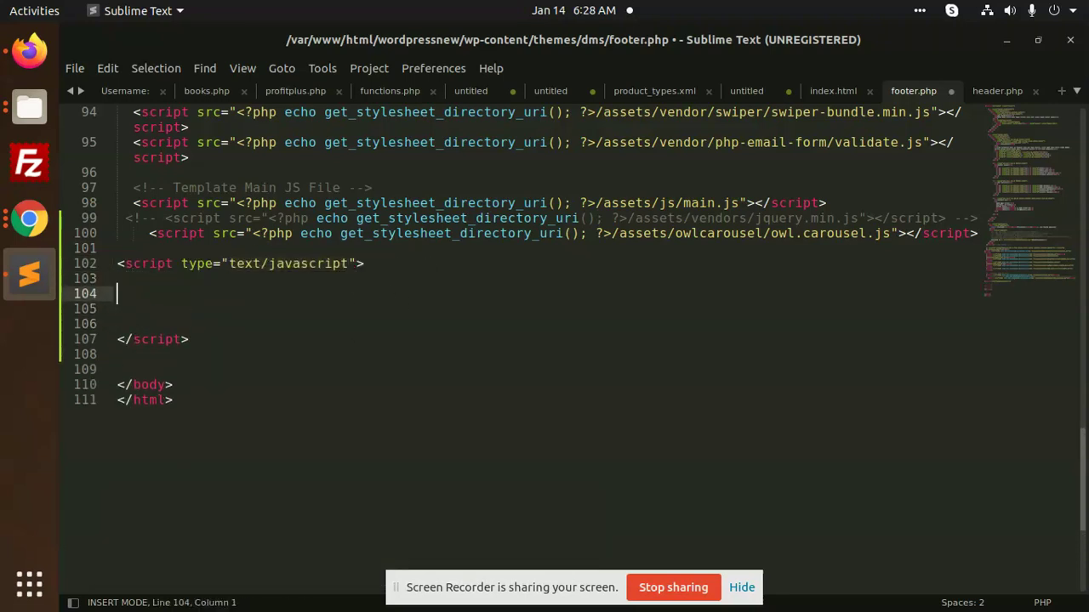
pyautogui.write("$('.owl-carousel').owlCarousel({     loop:true,     margin:10,     nav:true,     responsive:{         0:{             items:1         },         600:{             items:3         },         1000:{             items:5         }     } })")
pyautogui.hotkey('ctrl', 's')
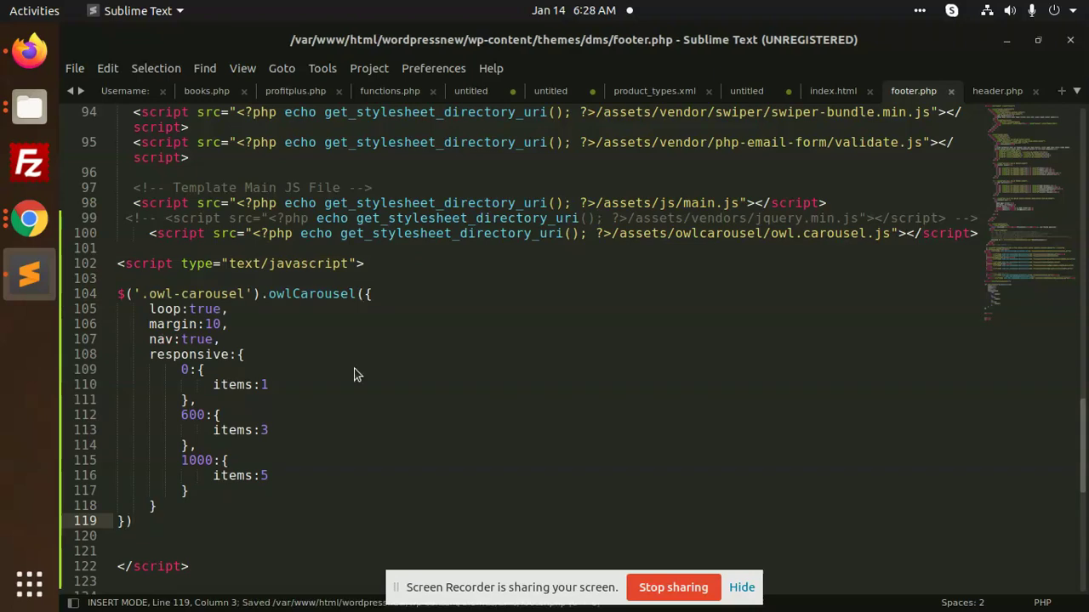
pyautogui.hotkey('alt', 'Tab')
pyautogui.scroll(-5, 444, 308)
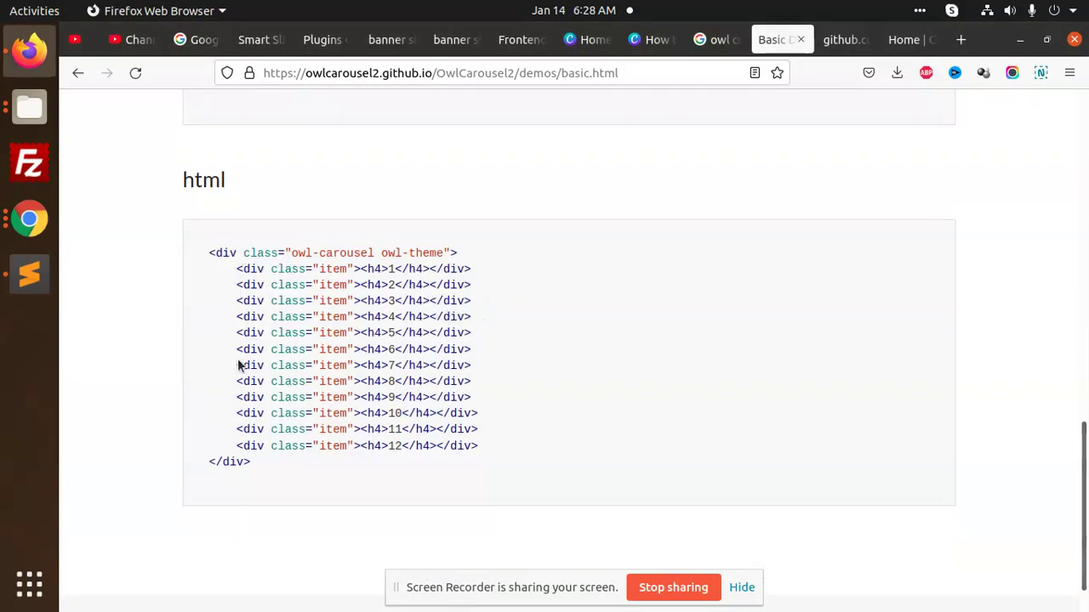
# - Copy the demo's owl-carousel HTML markup block
pyautogui.moveTo(210, 253); pyautogui.dragTo(273, 465)
pyautogui.hotkey('ctrl', 'c')
pyautogui.hotkey('alt', 'Tab')
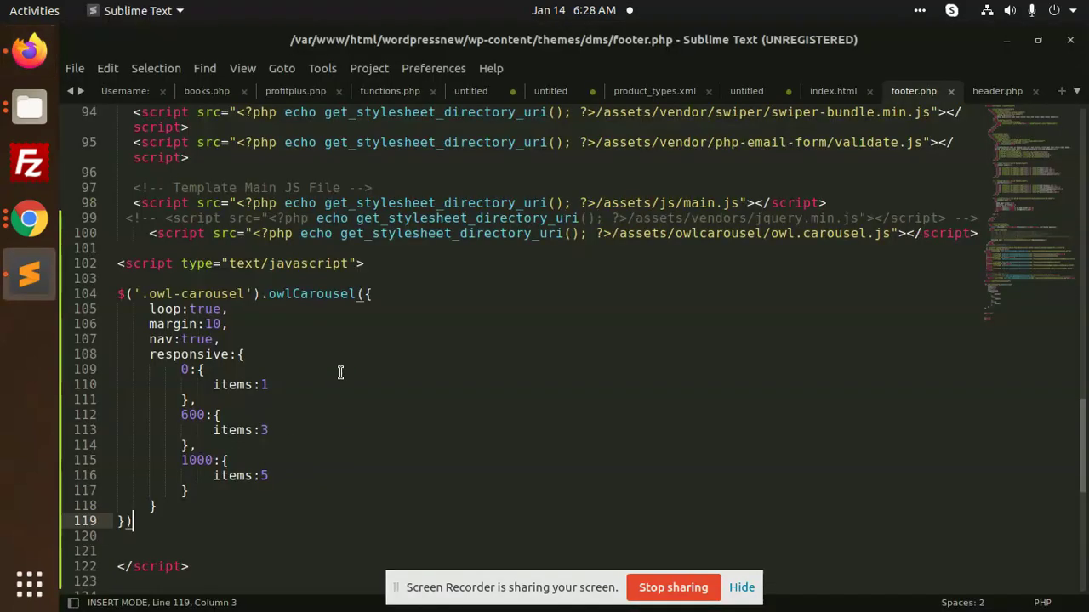
pyautogui.scroll(1, 306, 374)
pyautogui.scroll(5, 195, 281)
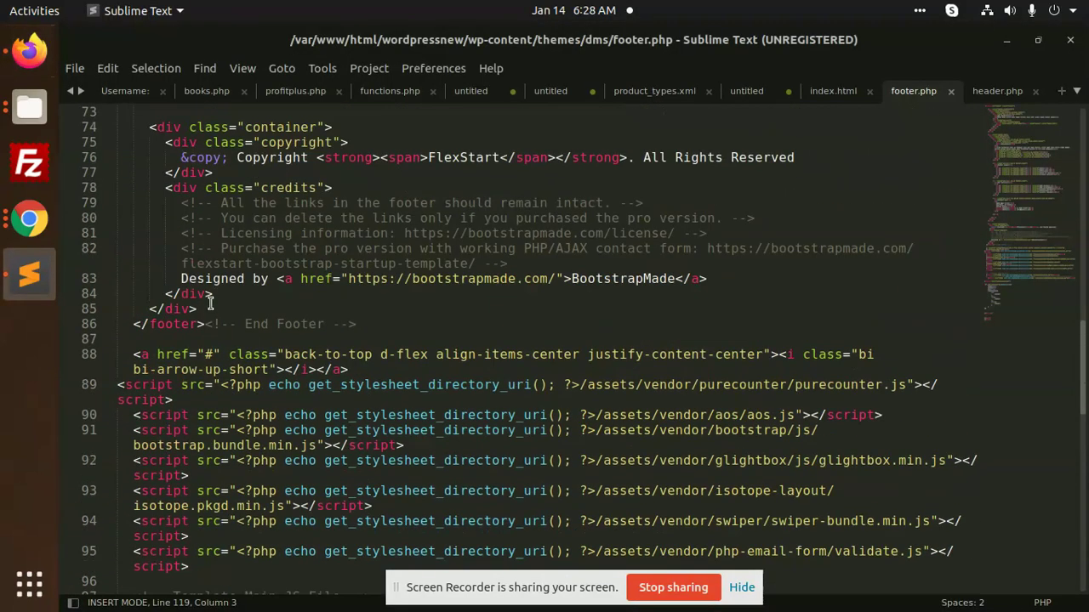
# - Paste the twelve-item owl-carousel markup below the credits div and save footer.php
pyautogui.click(227, 295)
pyautogui.press('Down')
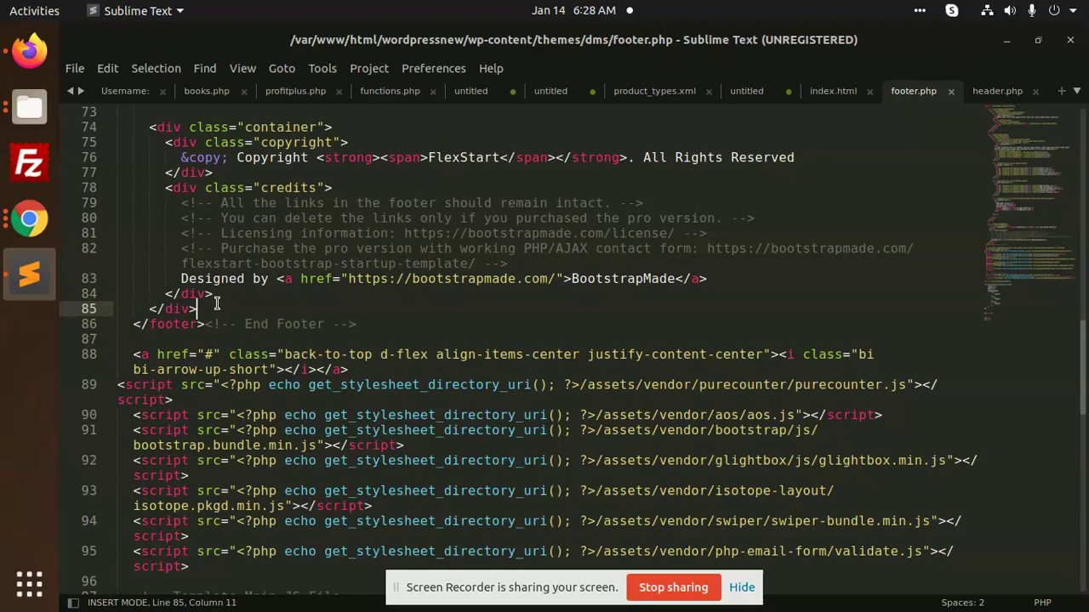
pyautogui.press('Return')
pyautogui.press('Return')
pyautogui.press('Return')
pyautogui.press('Up')
pyautogui.hotkey('ctrl', 'v')
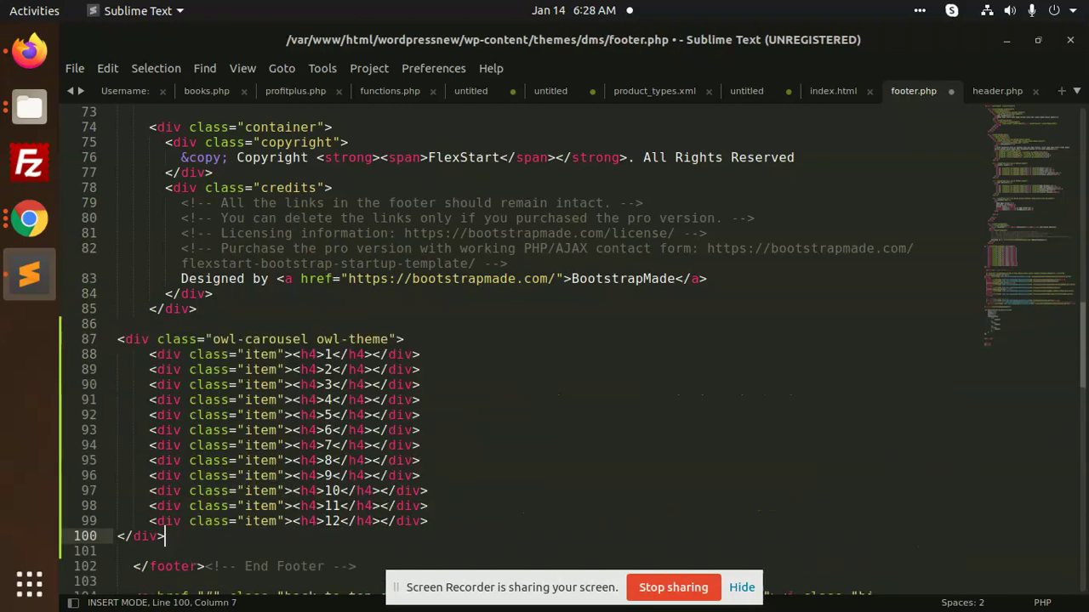
pyautogui.hotkey('ctrl', 's')
pyautogui.hotkey('alt', 'Tab')
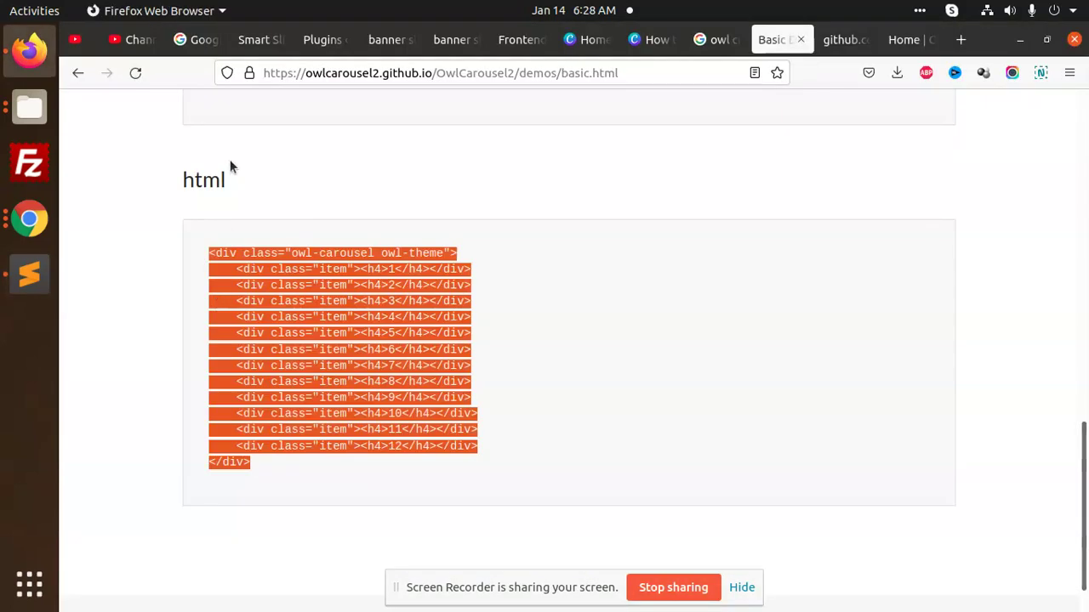
pyautogui.click(514, 42)
# - Open the local test page and scroll down to its footer carousel
pyautogui.click(379, 43)
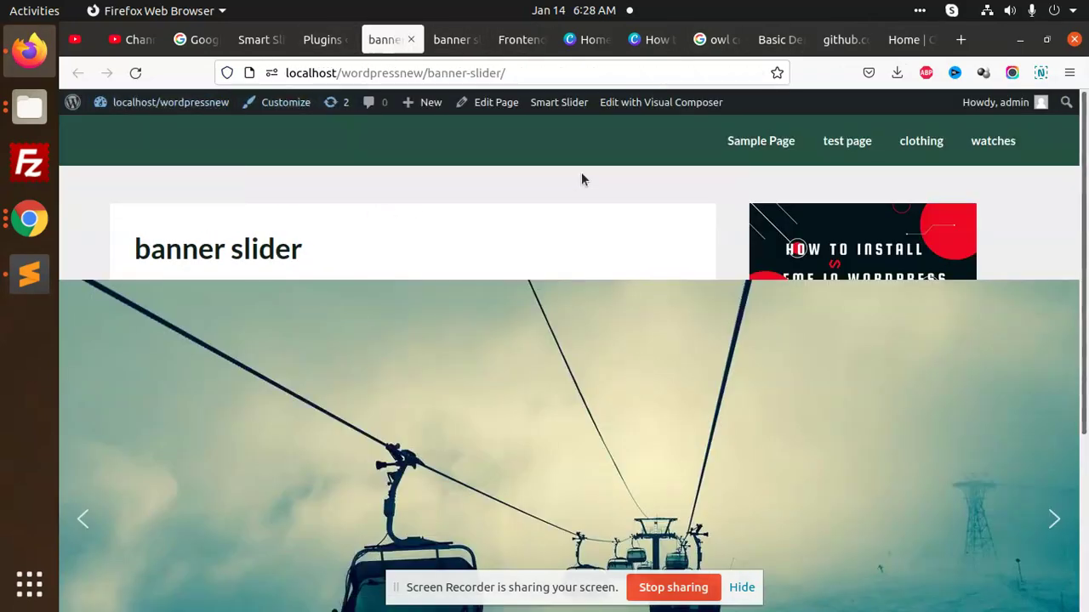
pyautogui.click(847, 140)
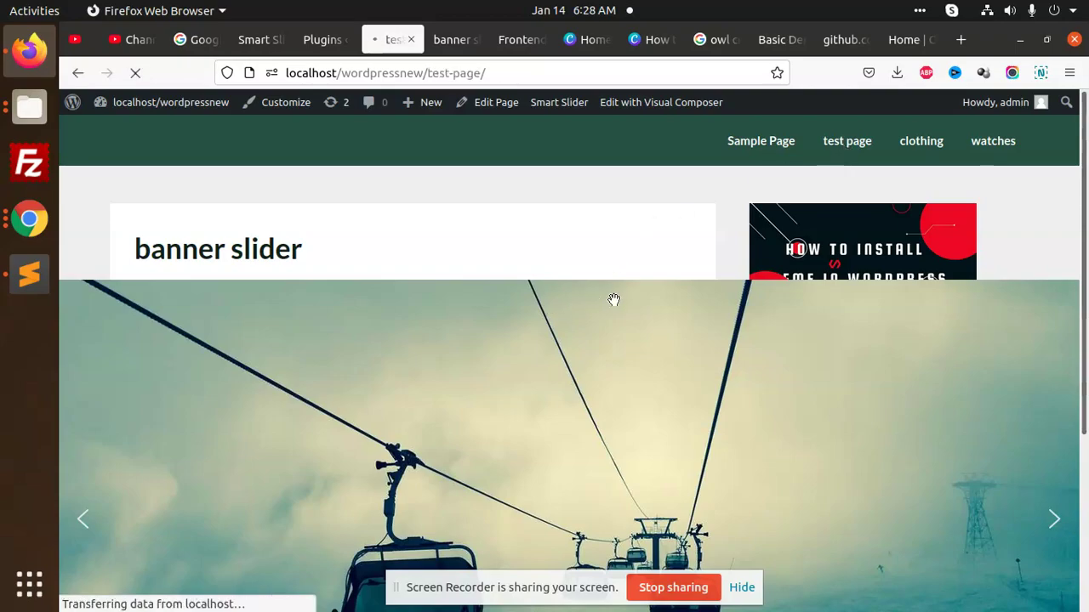
pyautogui.scroll(-5, 647, 281)
pyautogui.scroll(-5, 625, 302)
pyautogui.scroll(-5, 634, 366)
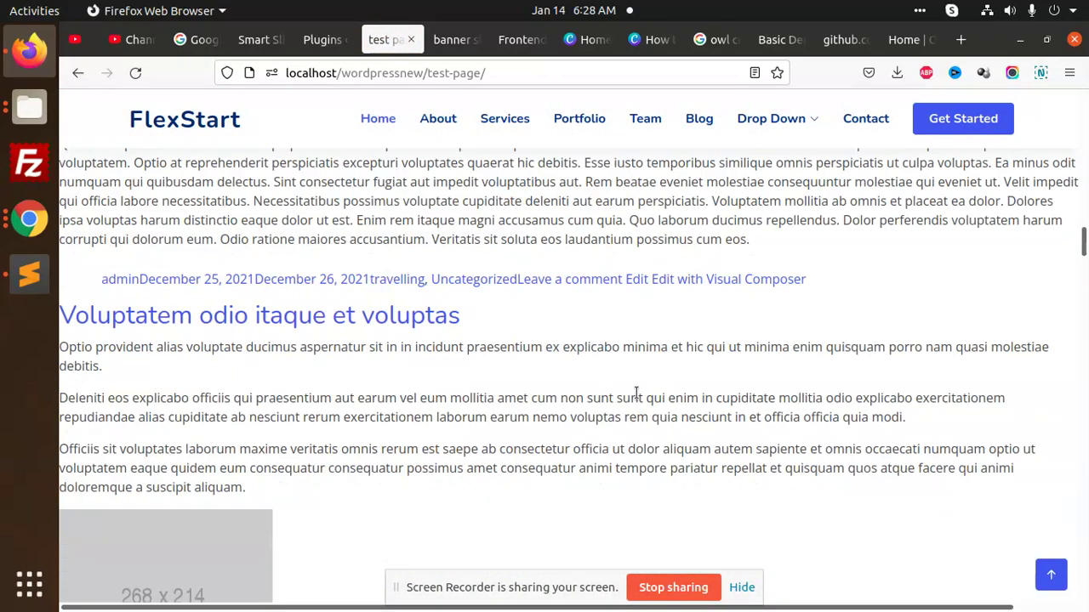
pyautogui.scroll(-5, 636, 392)
pyautogui.scroll(-5, 636, 392)
pyautogui.scroll(-5, 636, 392)
pyautogui.scroll(-3, 636, 392)
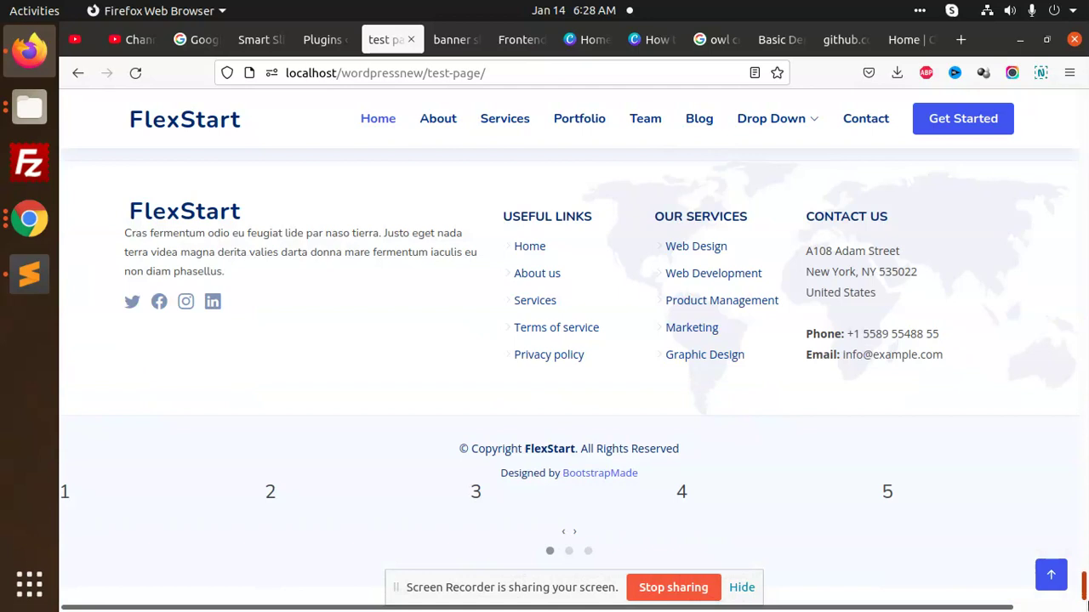
# - Page the five-item carousel to its second and third pages
pyautogui.click(574, 552)
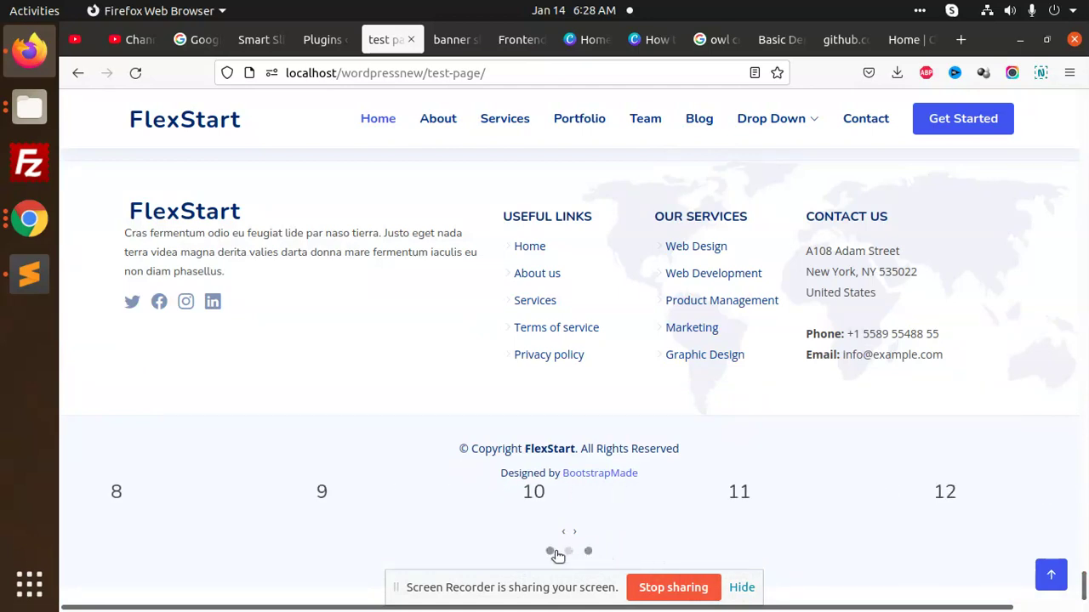
pyautogui.click(584, 551)
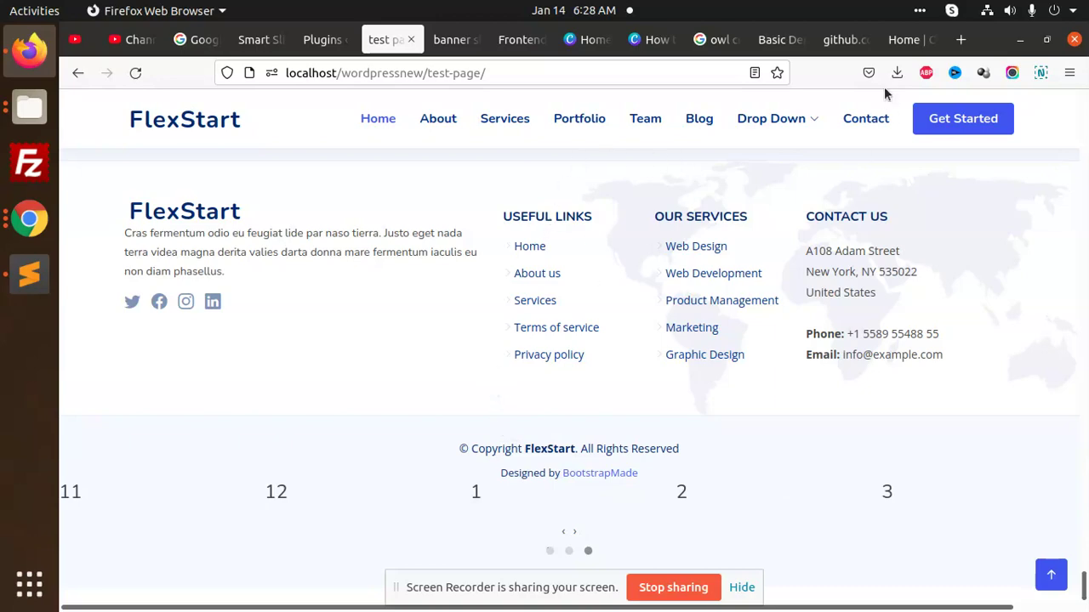
pyautogui.scroll(5, 510, 340)
pyautogui.scroll(-1, 558, 356)
pyautogui.rightClick(470, 177)
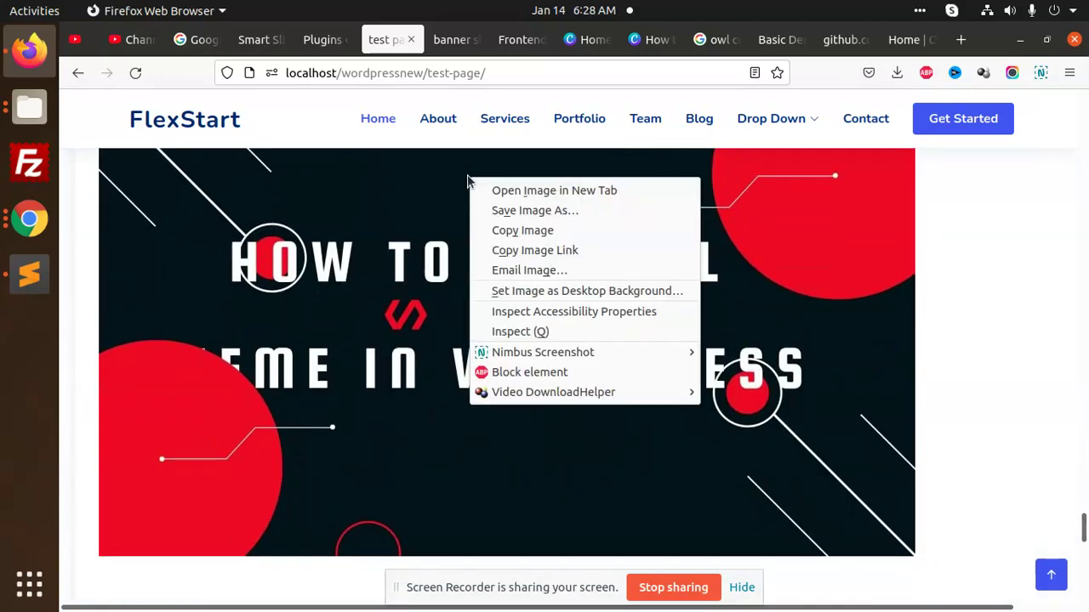
pyautogui.click(954, 86)
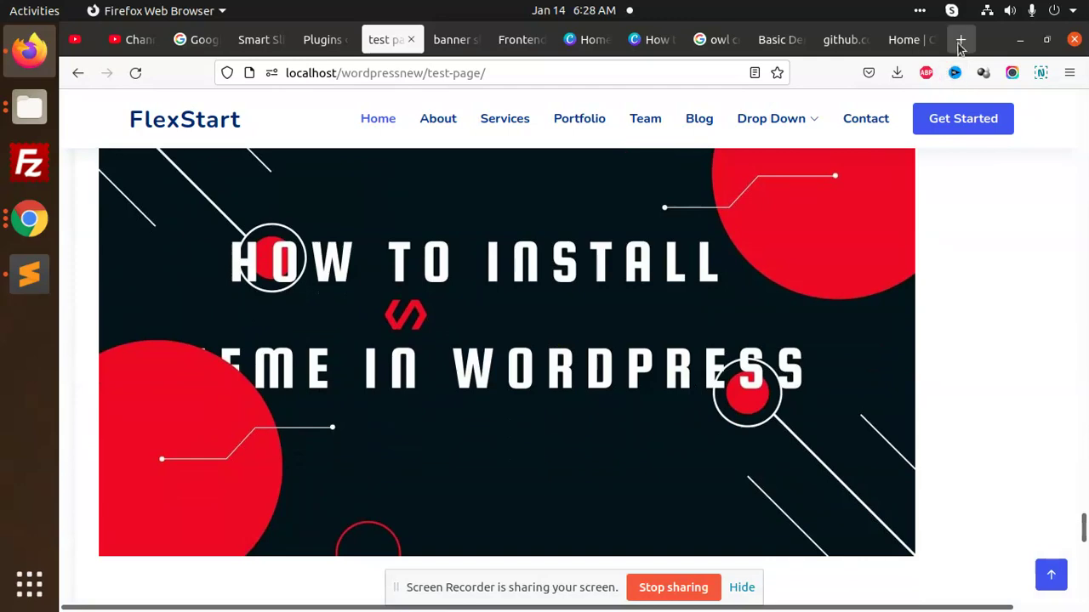
pyautogui.click(960, 39)
# - Change the 1000 breakpoint's items:5 to items:1 in the owlCarousel settings
pyautogui.hotkey('alt', 'Tab')
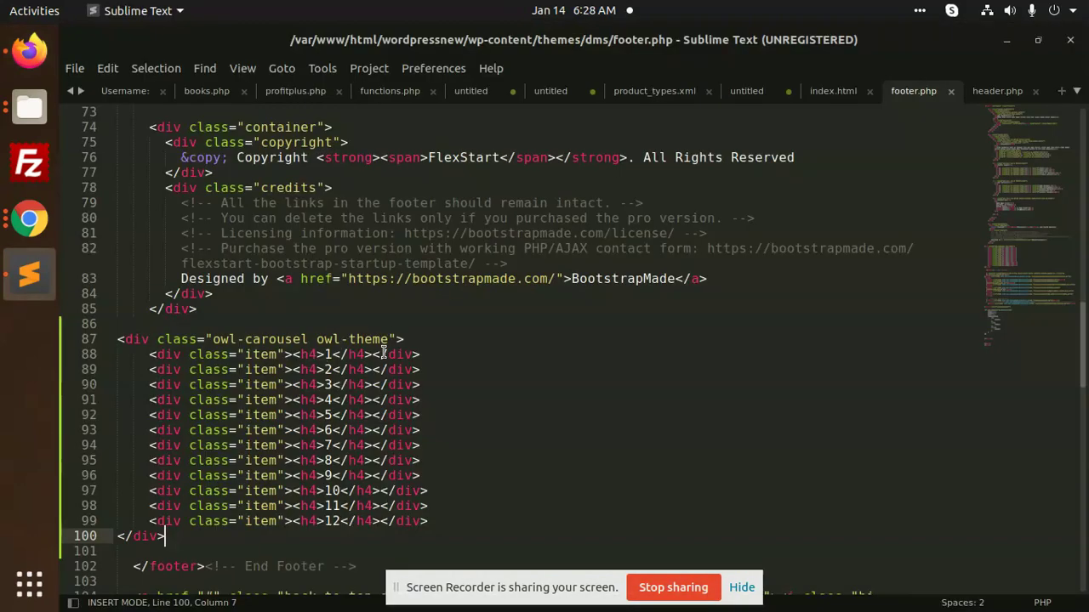
pyautogui.scroll(-5, 462, 365)
pyautogui.scroll(-4, 437, 401)
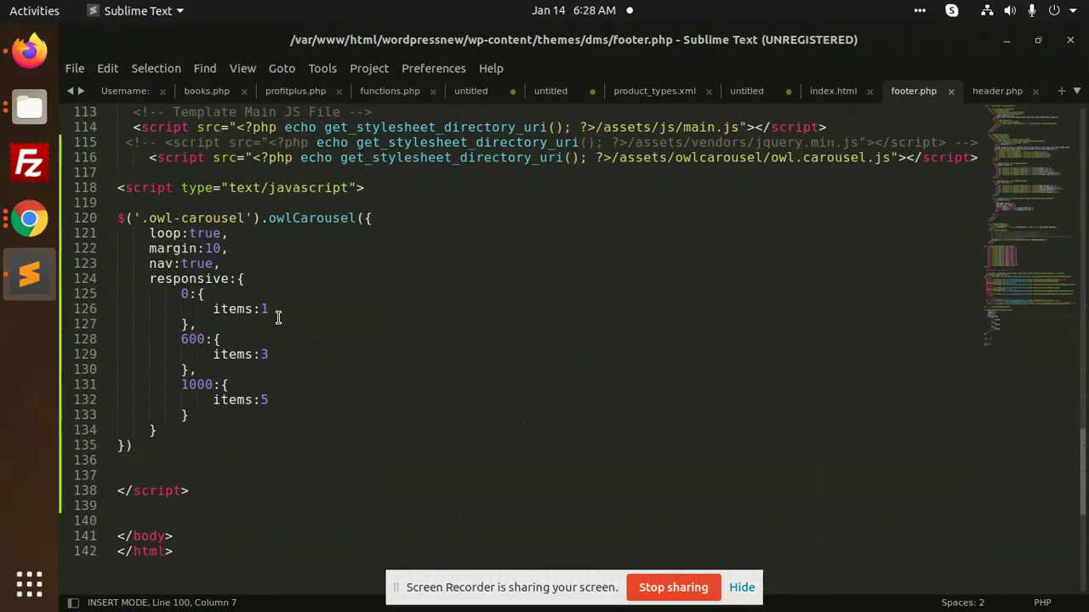
pyautogui.click(194, 296)
pyautogui.click(212, 326)
pyautogui.click(219, 381)
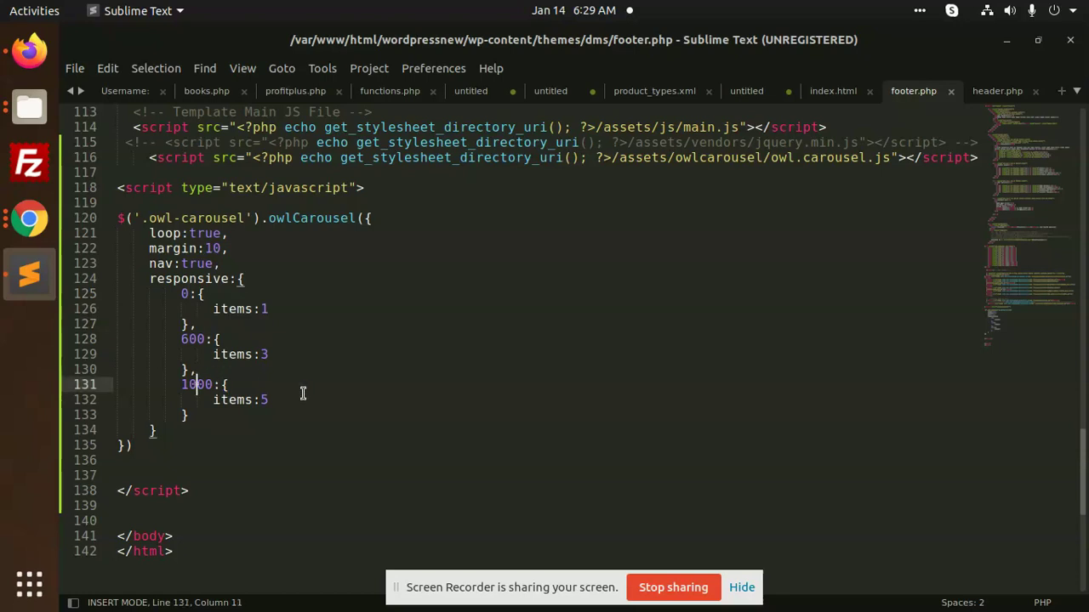
pyautogui.click(275, 399)
pyautogui.press('BackSpace')
pyautogui.write('1')
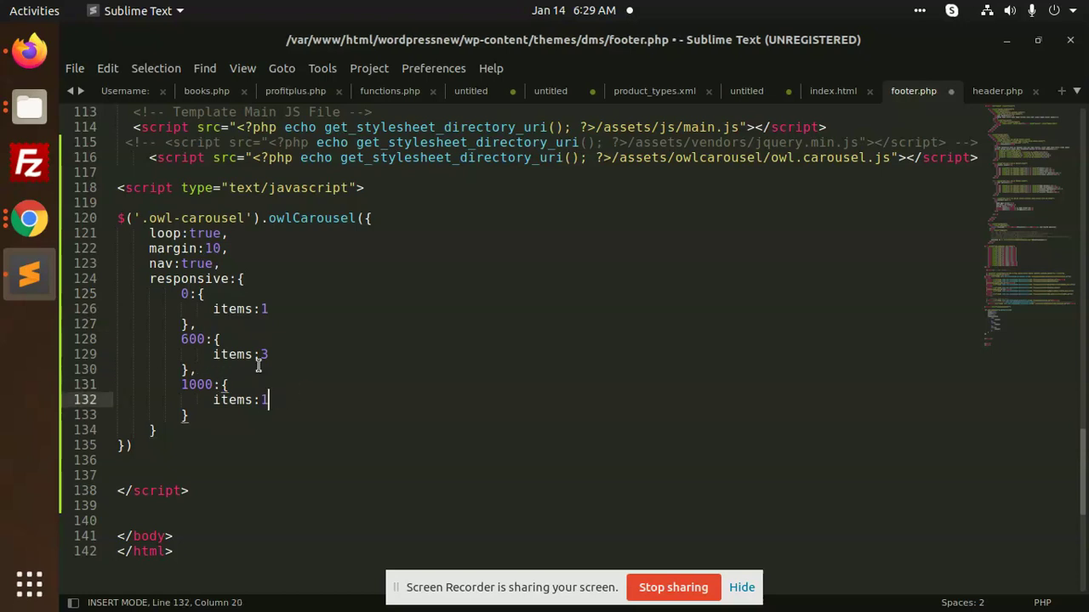
# - Change the remaining items:3 breakpoint to items:1 and save footer.php
pyautogui.click(269, 355)
pyautogui.press('BackSpace')
pyautogui.write('1')
pyautogui.hotkey('ctrl', 's')
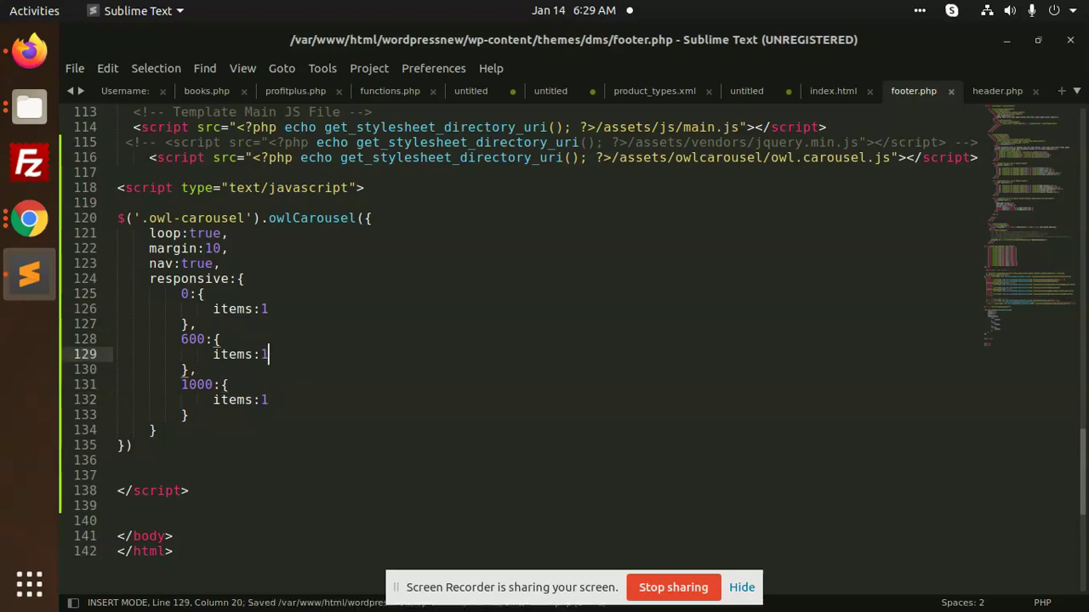
pyautogui.hotkey('alt', 'Tab')
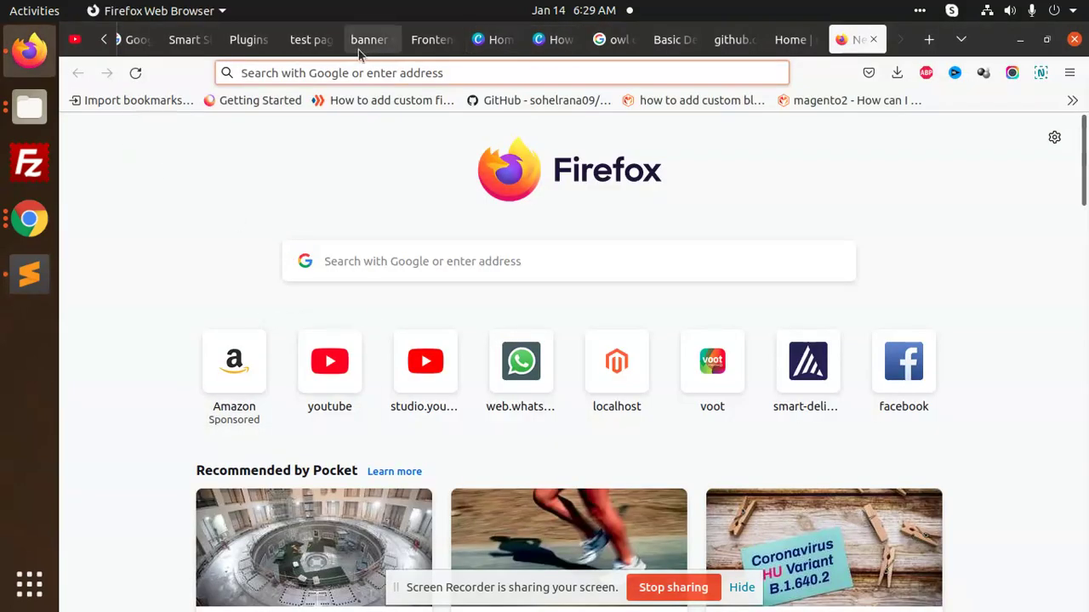
# - Reload the test page and step the one-item carousel through slides two to four
pyautogui.click(313, 40)
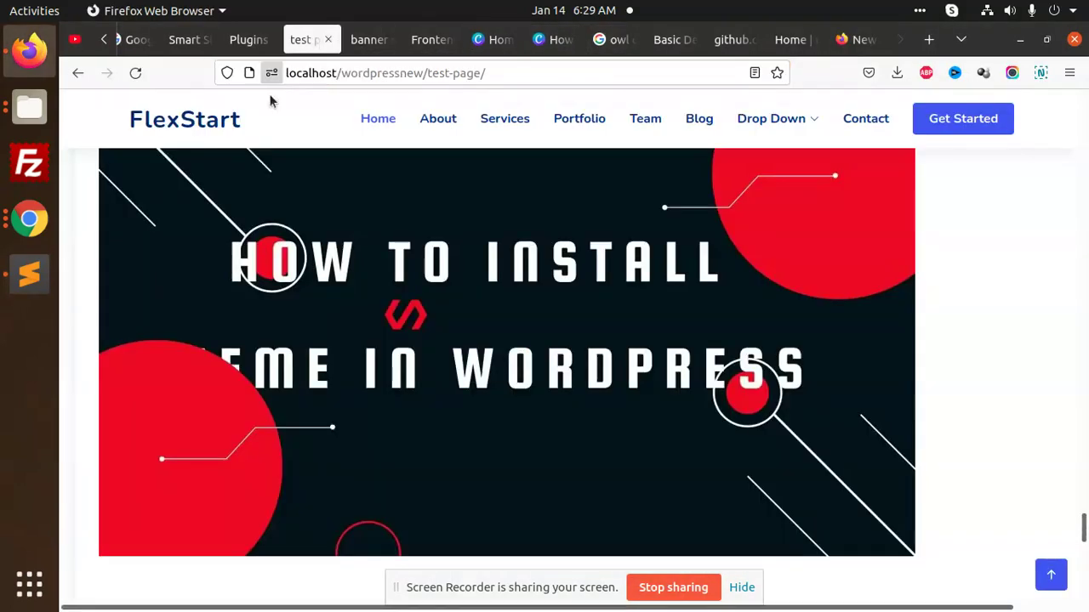
pyautogui.click(123, 76)
pyautogui.scroll(-10, 400, 425)
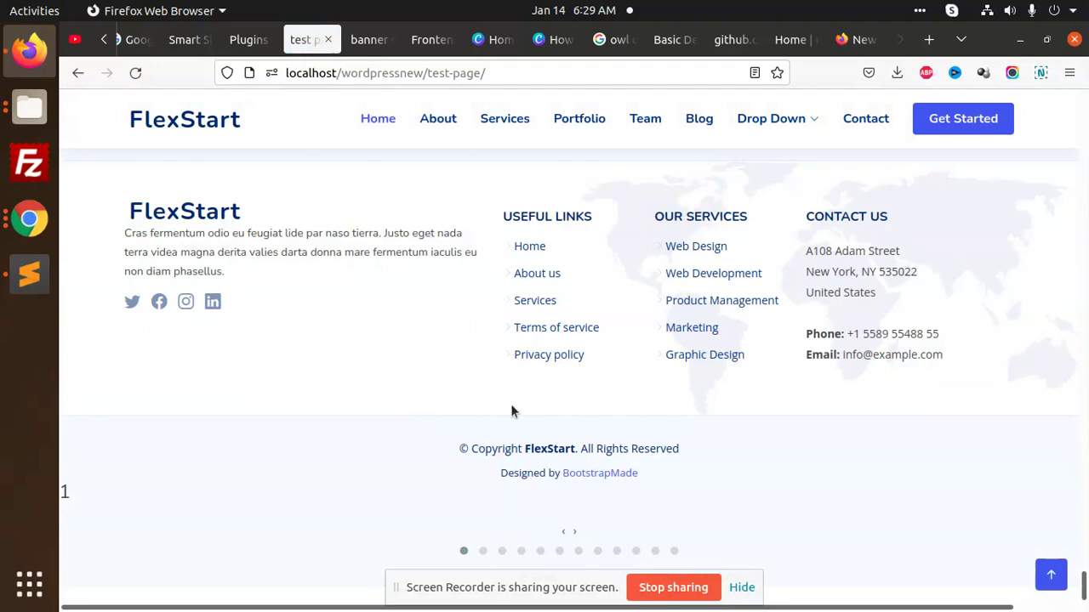
pyautogui.click(483, 551)
pyautogui.click(503, 553)
pyautogui.click(523, 552)
# - Open the cliff image in a new tab and select its full web address
pyautogui.hotkey('alt', 'Tab')
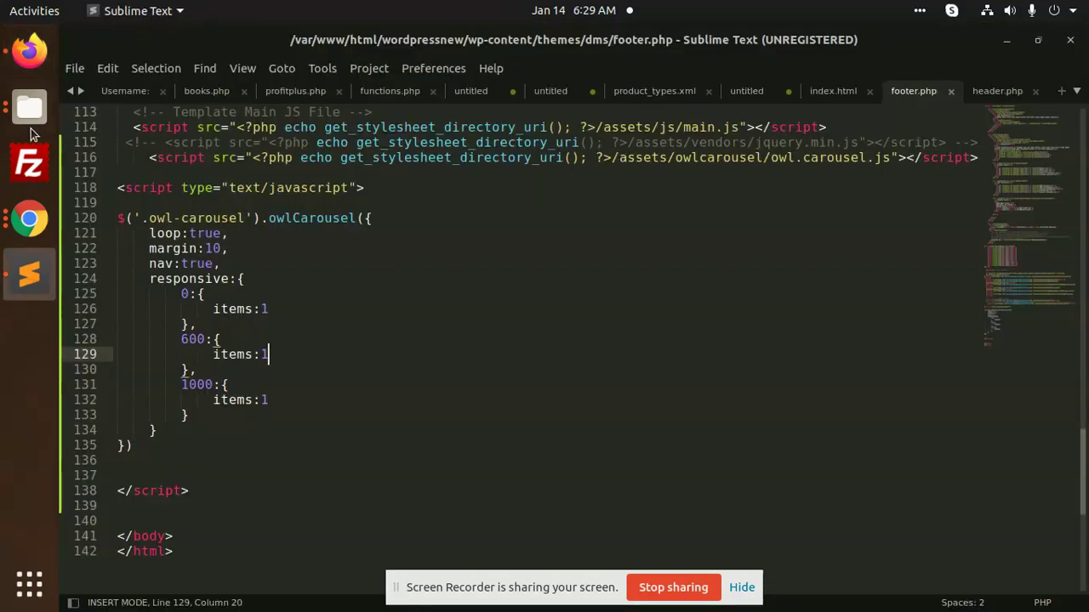
pyautogui.hotkey('alt', 'Tab')
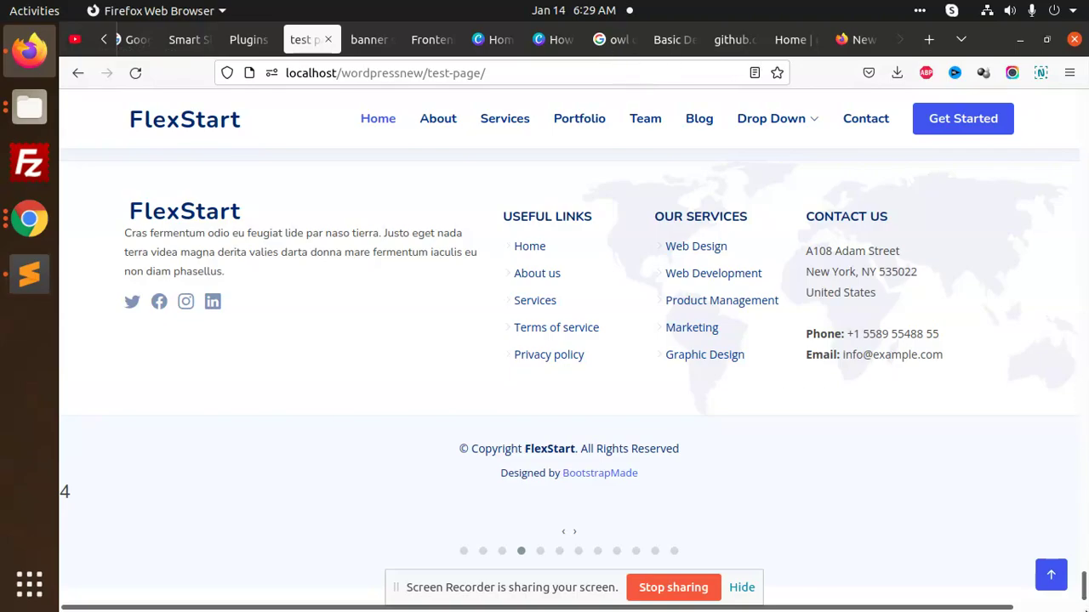
pyautogui.moveTo(1084, 584); pyautogui.dragTo(1087, 92)
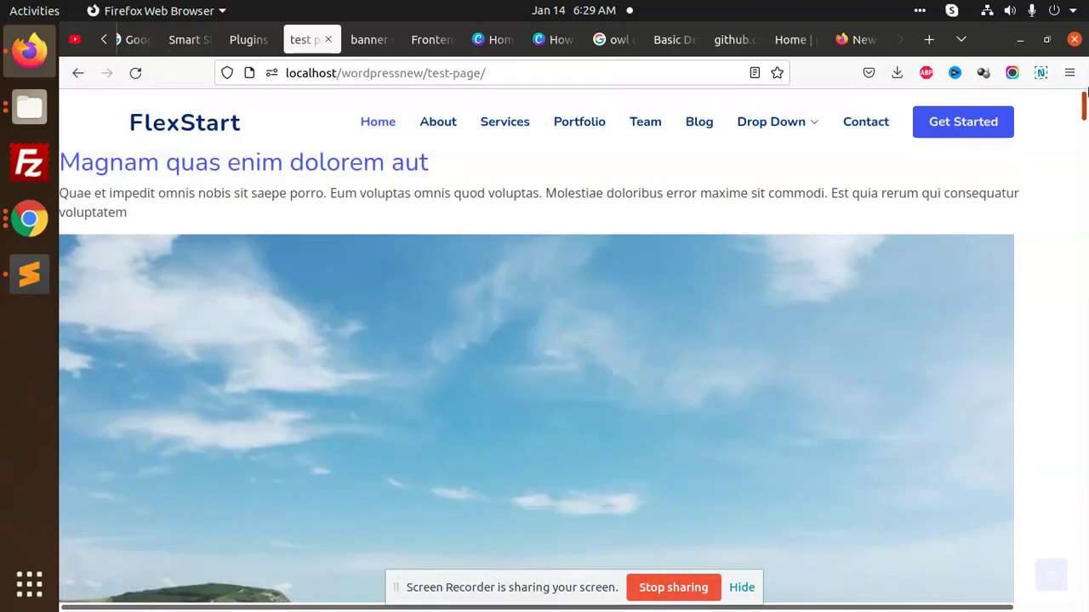
pyautogui.scroll(-2, 888, 291)
pyautogui.rightClick(412, 247)
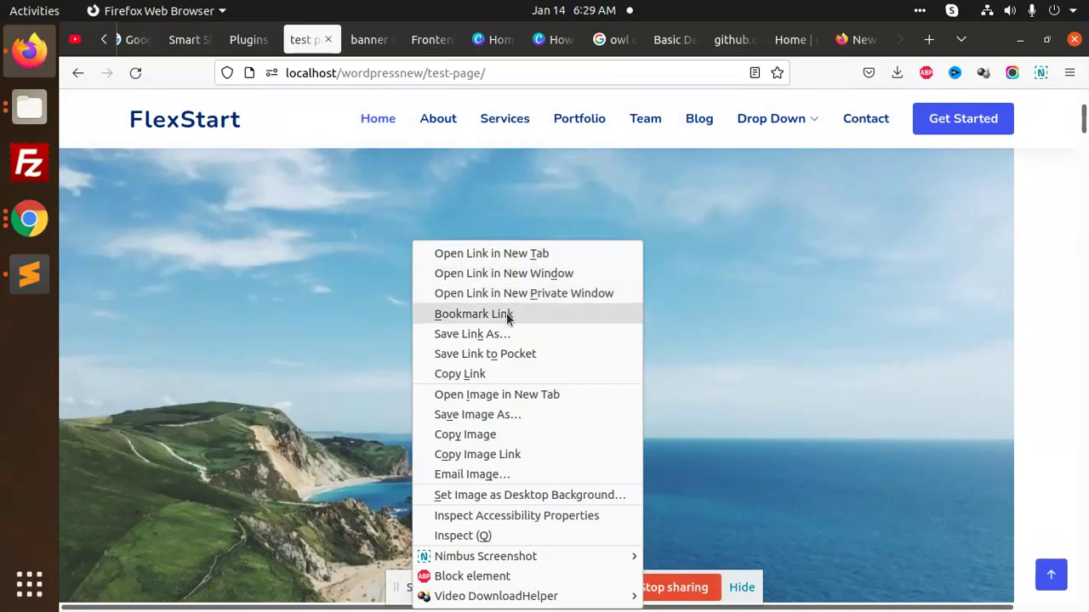
pyautogui.click(491, 394)
pyautogui.click(382, 55)
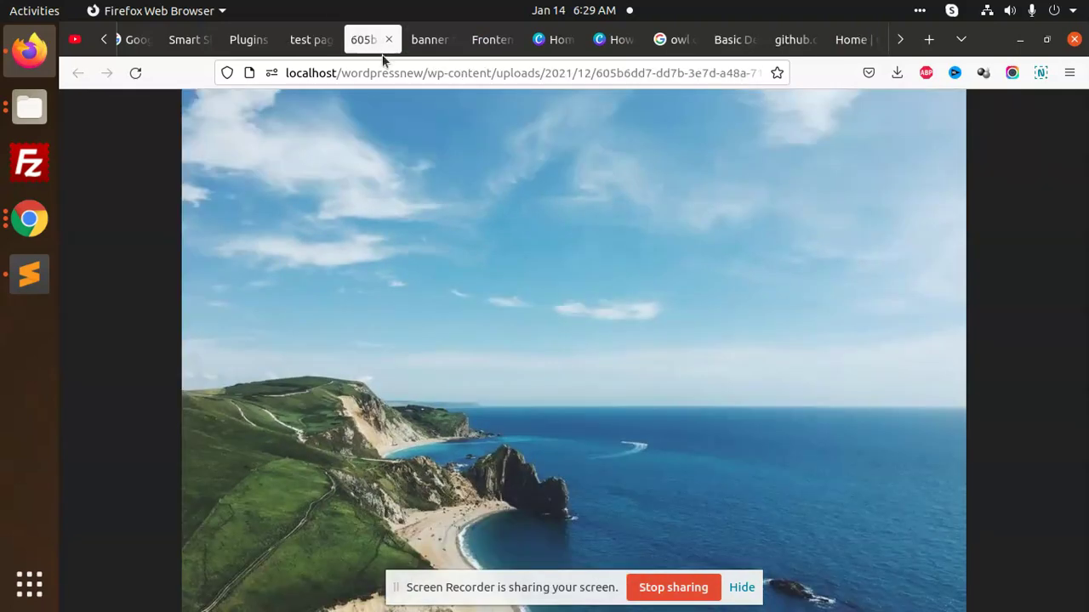
pyautogui.click(482, 72)
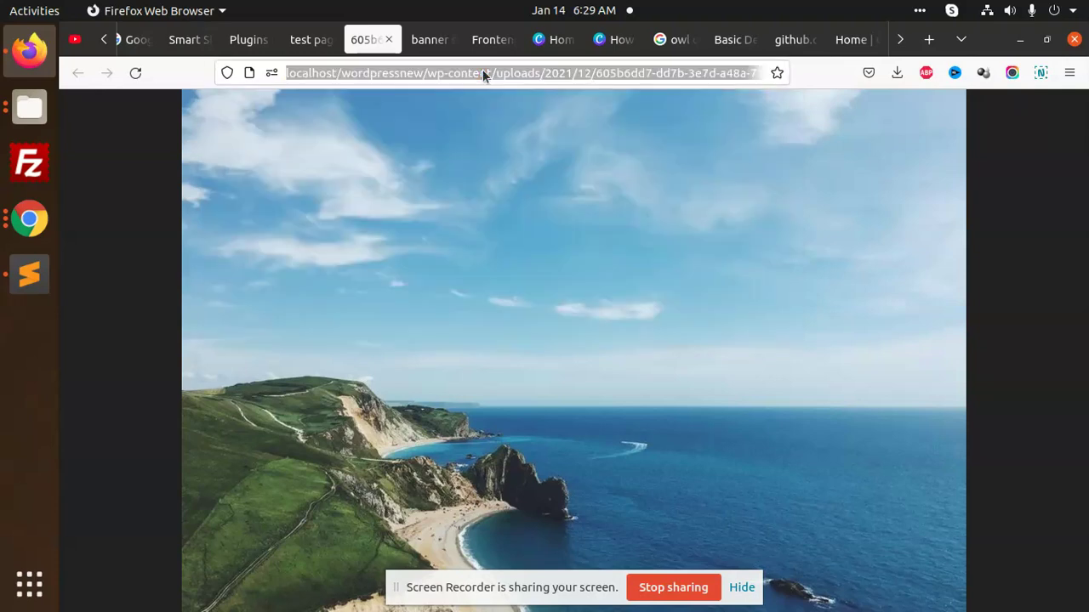
pyautogui.hotkey('alt', 'Tab')
pyautogui.scroll(5, 345, 290)
# - Replace the first item's <h4>1</h4> with an img tag using the pasted image URL
pyautogui.scroll(7, 348, 296)
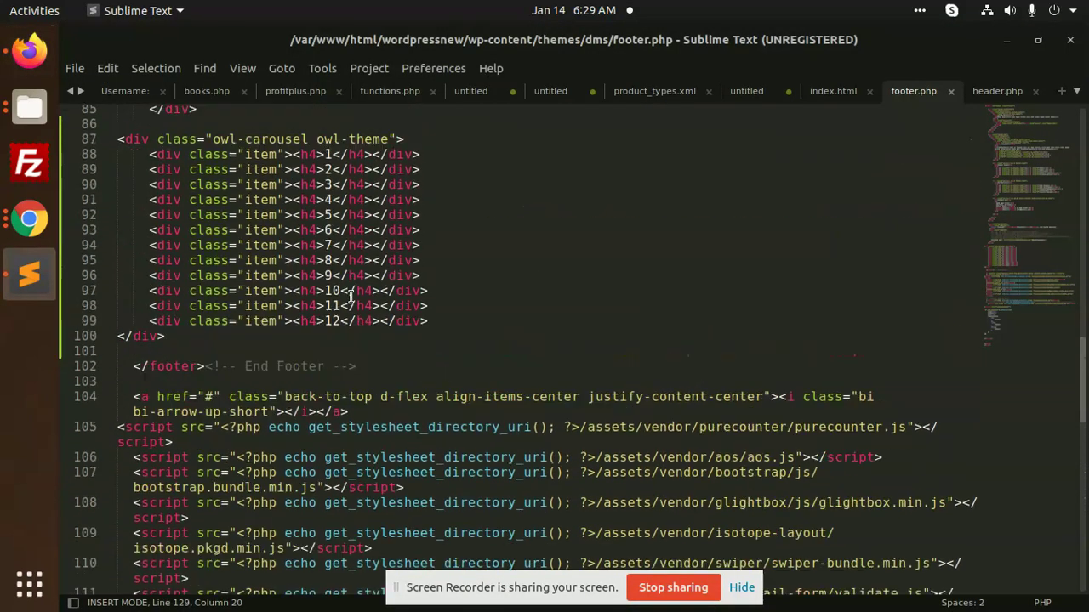
pyautogui.scroll(1, 308, 247)
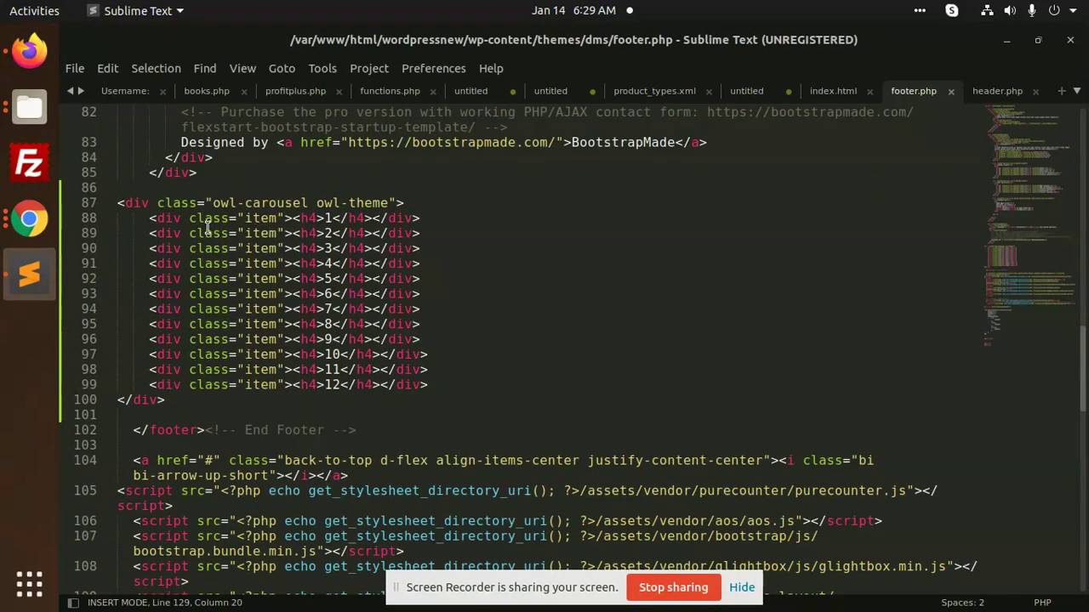
pyautogui.moveTo(292, 218); pyautogui.dragTo(371, 220)
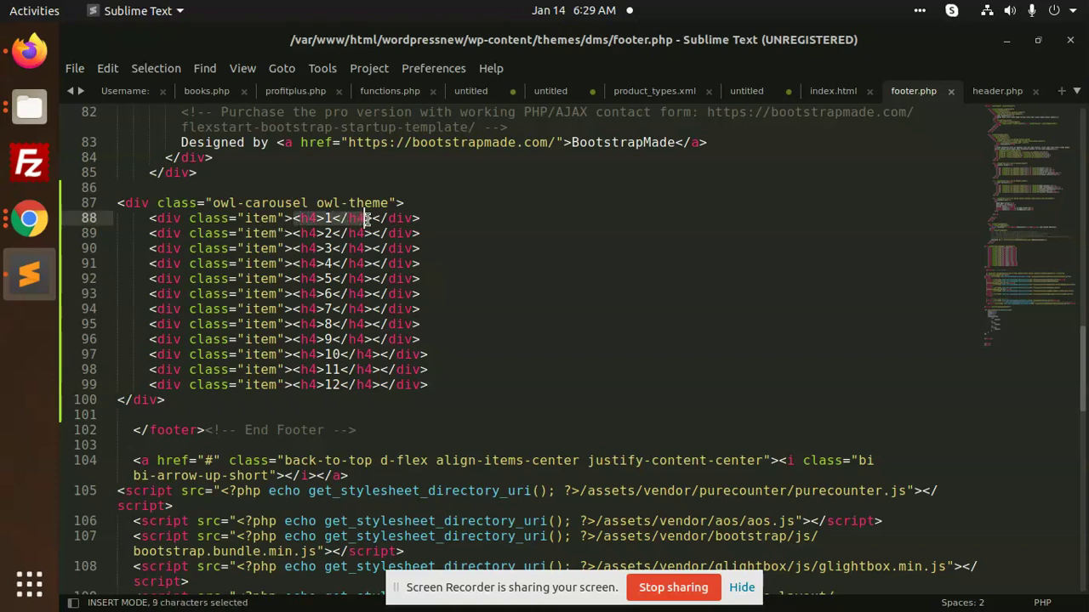
pyautogui.press('BackSpace')
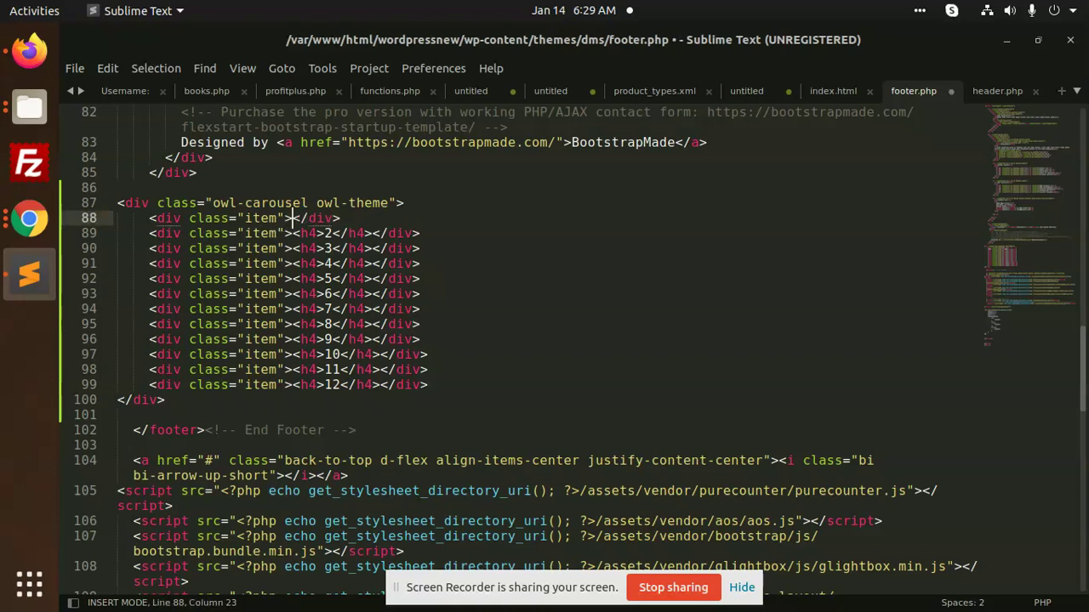
pyautogui.press('Return')
pyautogui.press('Return')
pyautogui.press('Return')
pyautogui.press('Up')
pyautogui.press('Up')
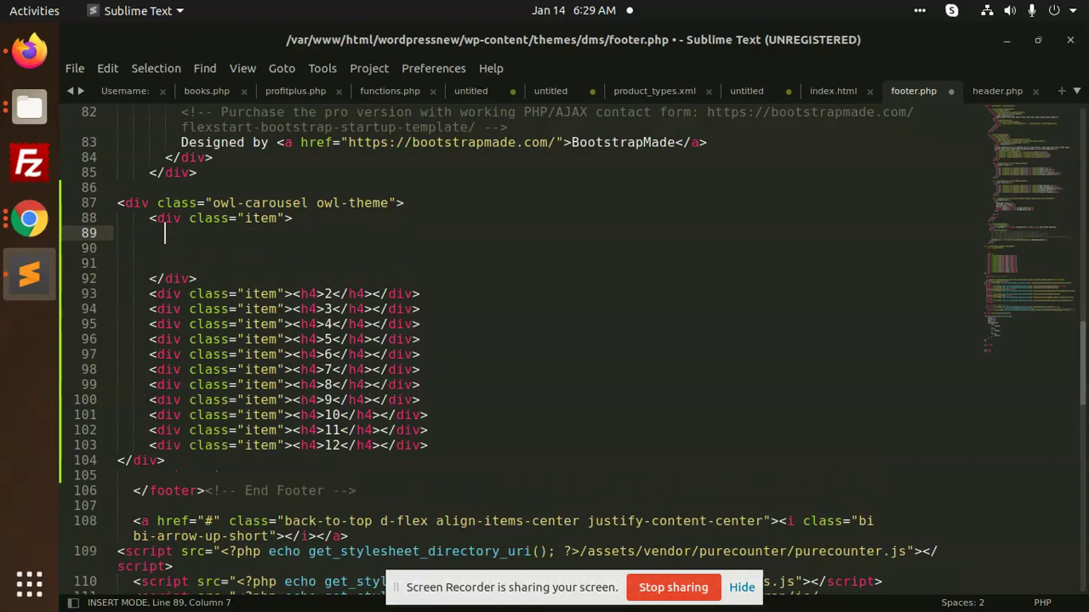
pyautogui.press('Down')
pyautogui.write('<>')
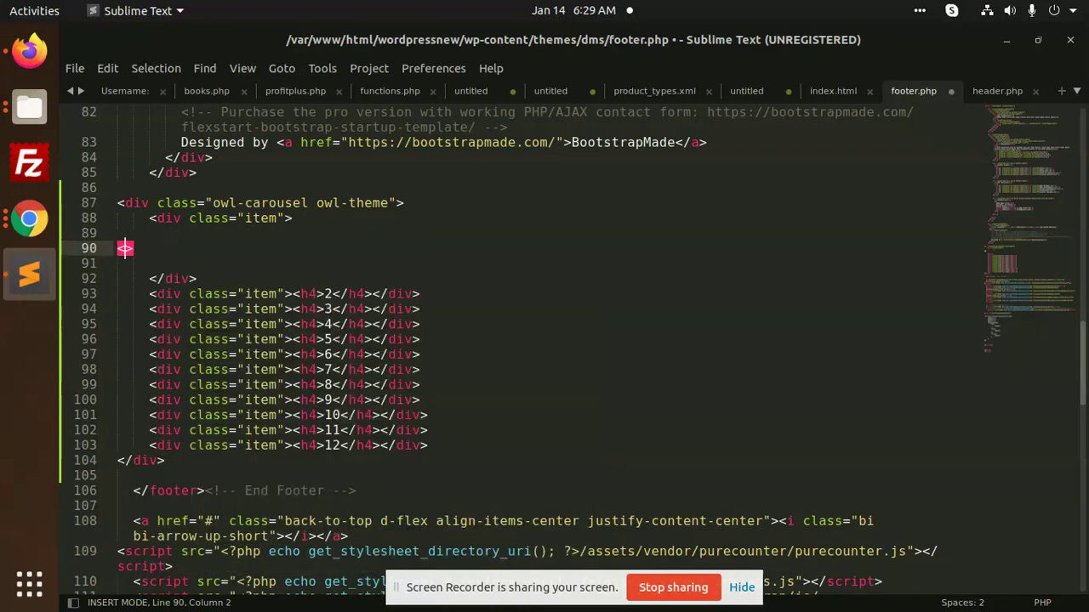
pyautogui.write('im')
pyautogui.press('Tab')
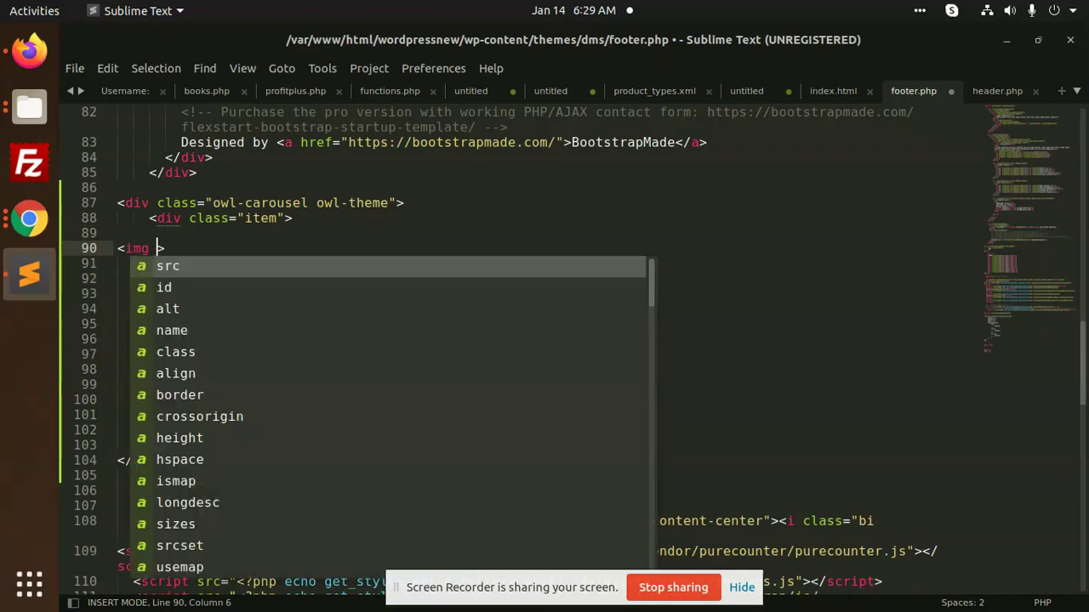
pyautogui.write('src')
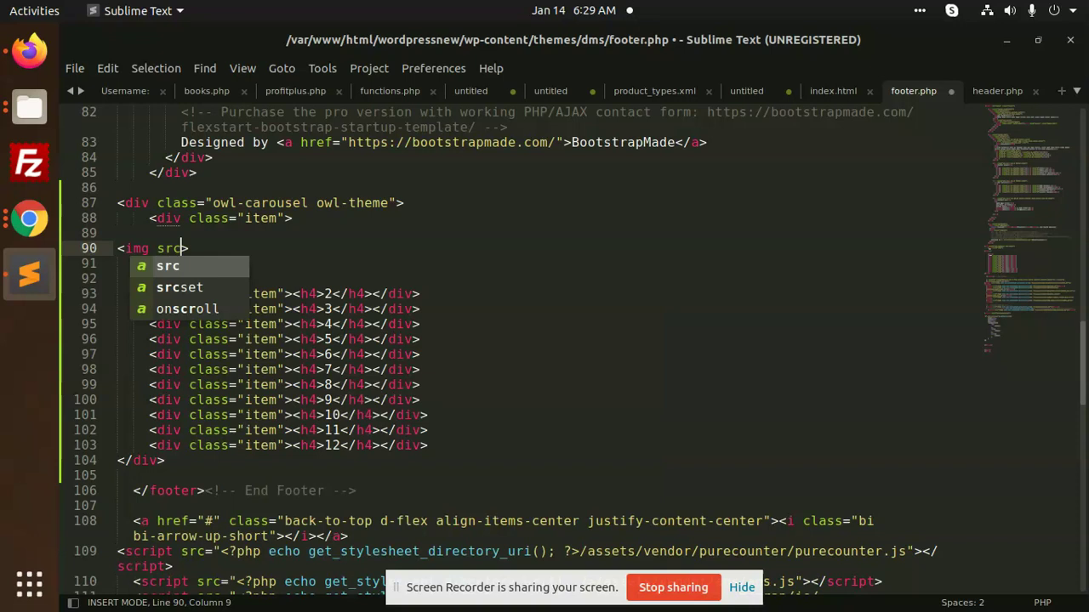
pyautogui.write('="')
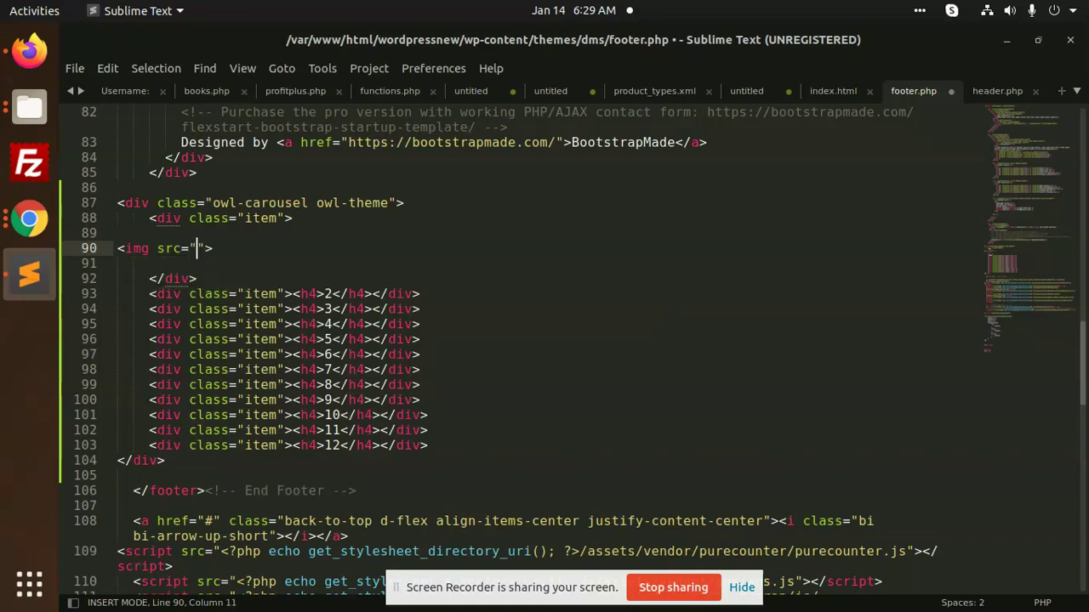
pyautogui.write('http://localhost/wordpressnew/wp-content/uploads/2021/12/605b6dd7-dd7b-3e7d-a48a-71a14d25cede-1024x682.jpg')
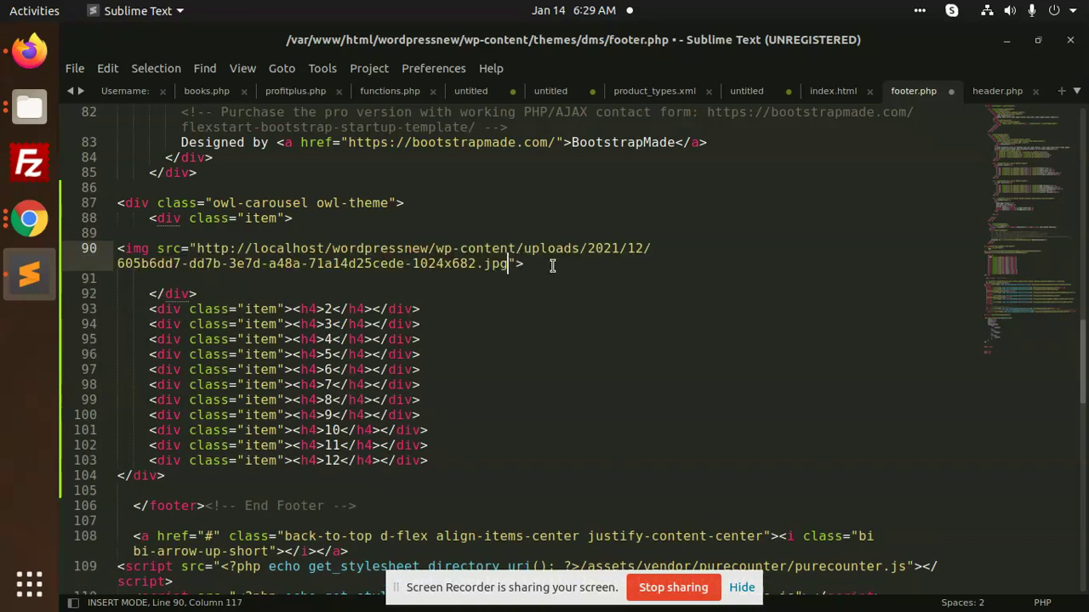
# - Copy the img tag over headings 2 and 3, then save footer.php
pyautogui.moveTo(548, 267); pyautogui.dragTo(97, 248)
pyautogui.hotkey('ctrl', 'c')
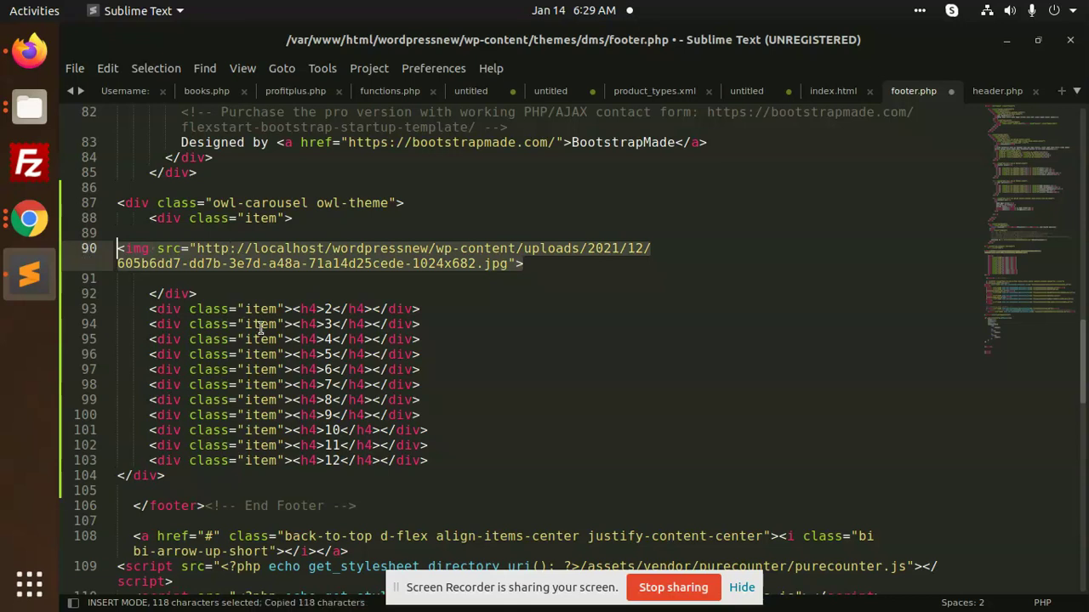
pyautogui.moveTo(293, 308); pyautogui.dragTo(372, 309)
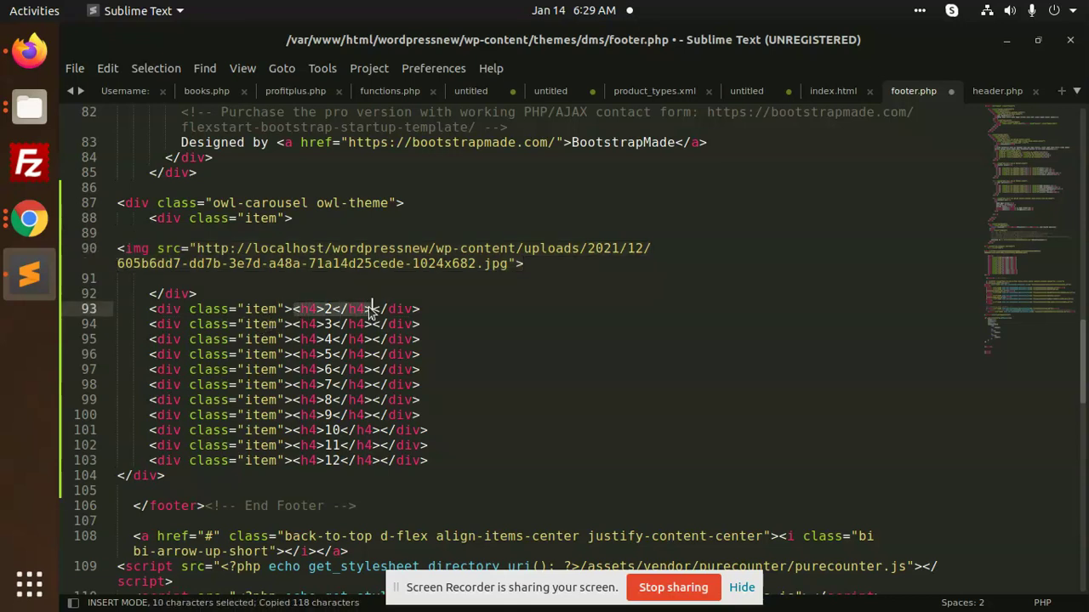
pyautogui.hotkey('ctrl', 'v')
pyautogui.moveTo(293, 338); pyautogui.dragTo(371, 339)
pyautogui.hotkey('ctrl', 'v')
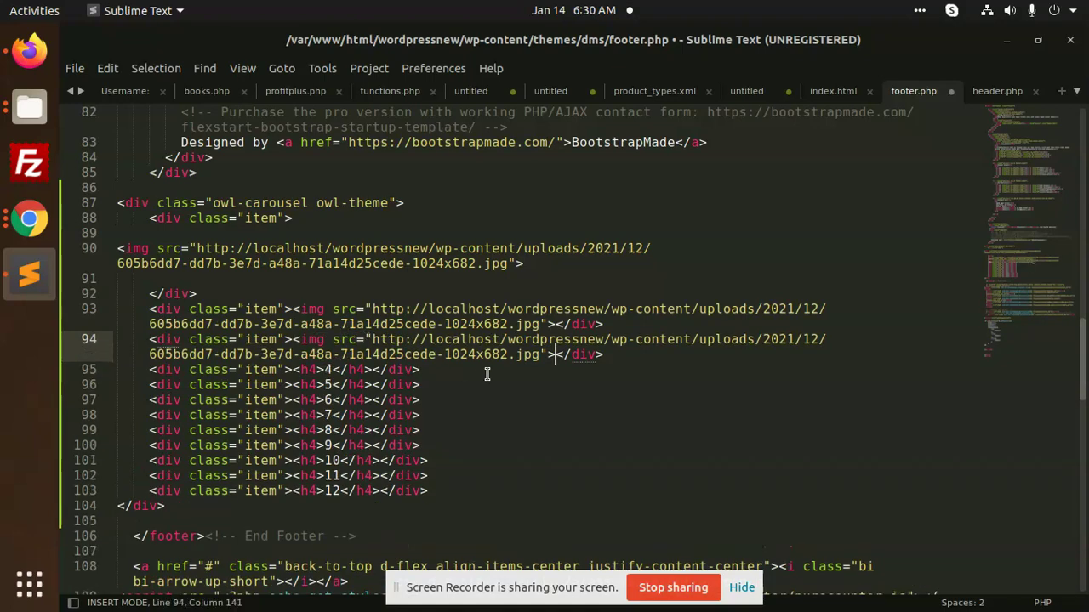
pyautogui.hotkey('ctrl', 's')
pyautogui.hotkey('alt', 'Tab')
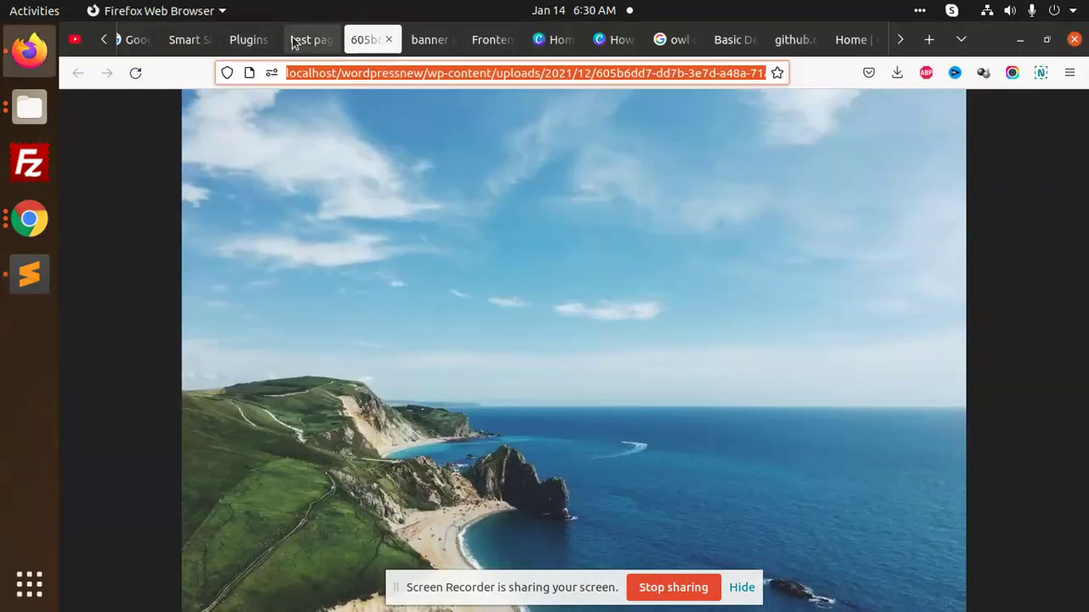
# - Reload the Firefox test page and scroll down to the footer carousel
pyautogui.click(293, 43)
pyautogui.click(135, 73)
pyautogui.scroll(-3, 668, 450)
pyautogui.scroll(-5, 523, 435)
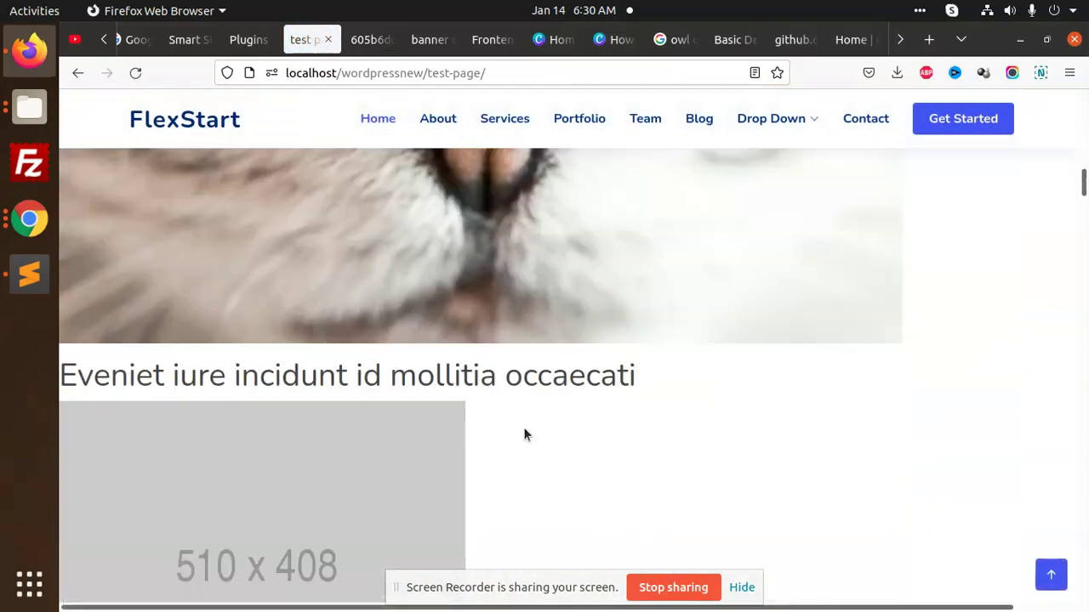
pyautogui.scroll(-5, 523, 435)
pyautogui.scroll(-5, 627, 418)
pyautogui.scroll(-5, 590, 408)
pyautogui.scroll(-5, 539, 425)
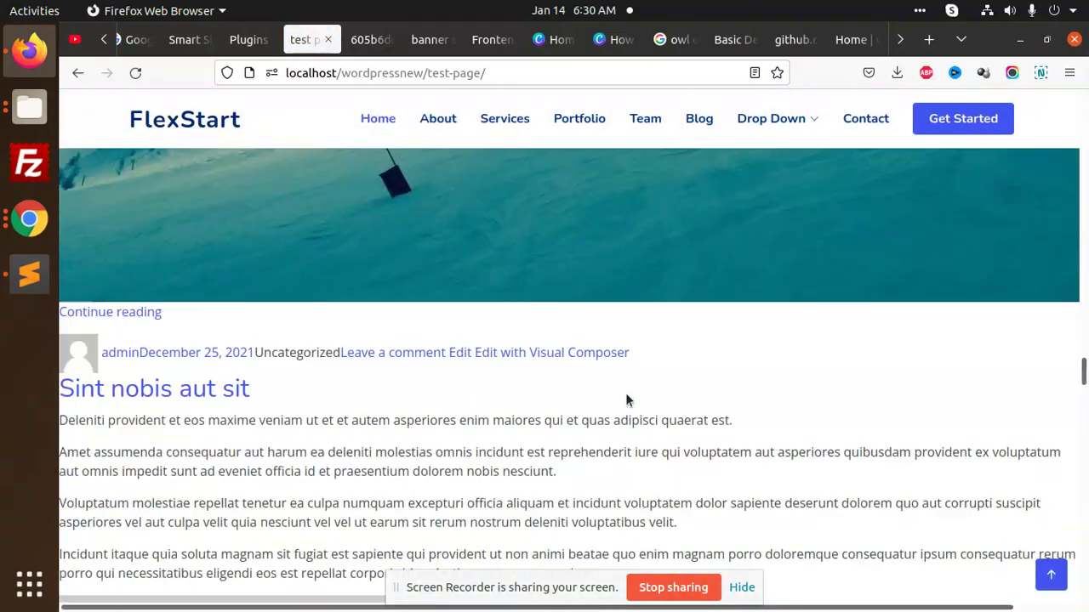
pyautogui.scroll(-5, 626, 400)
pyautogui.scroll(-5, 513, 442)
pyautogui.scroll(-5, 590, 424)
pyautogui.scroll(-5, 586, 430)
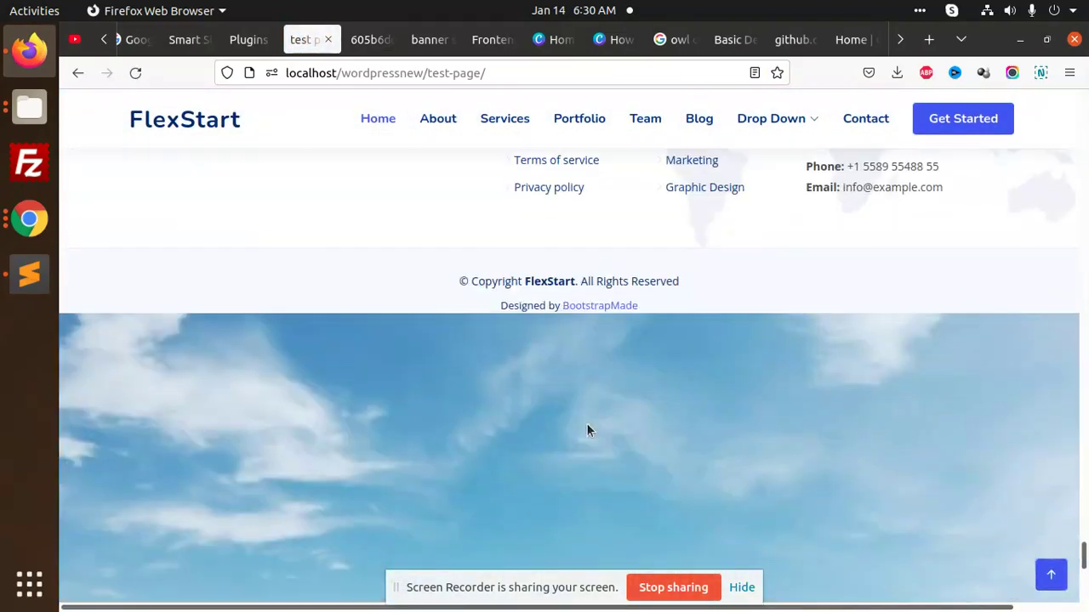
pyautogui.scroll(-2, 586, 430)
pyautogui.scroll(-3, 586, 424)
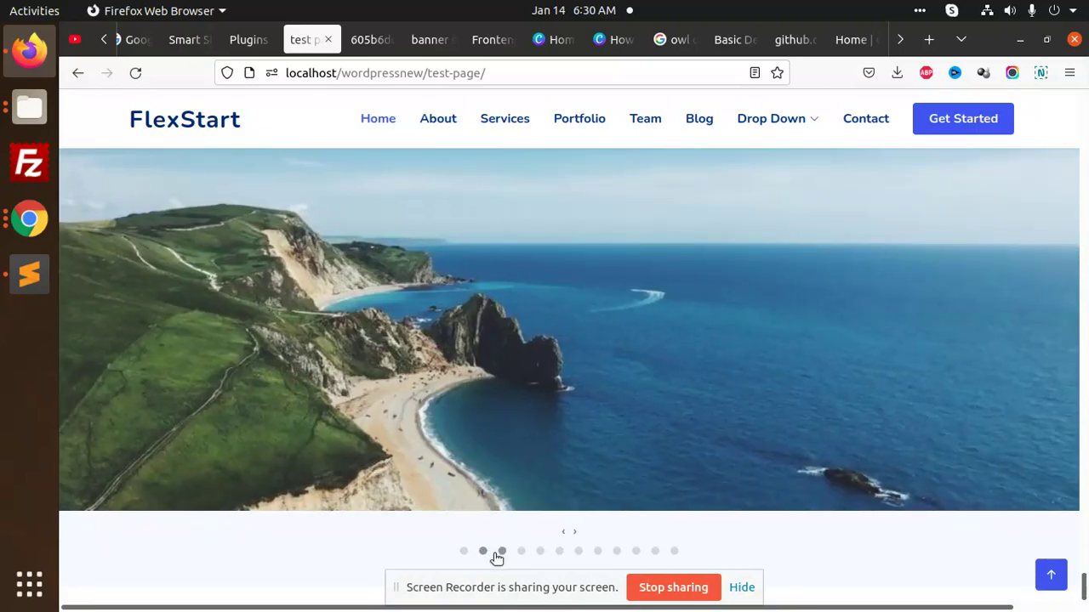
# - Switch the carousel to another slide via its dots, then return to footer.php in Sublime Text
pyautogui.click(501, 551)
pyautogui.scroll(5, 681, 323)
pyautogui.scroll(-3, 593, 296)
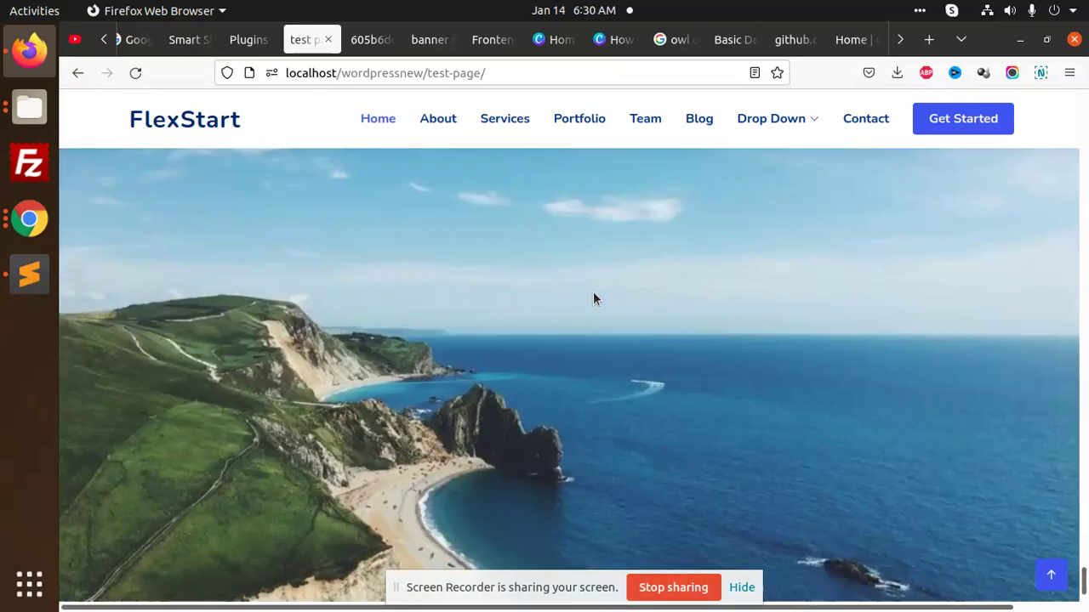
pyautogui.scroll(-2, 593, 298)
pyautogui.hotkey('alt', 'Tab')
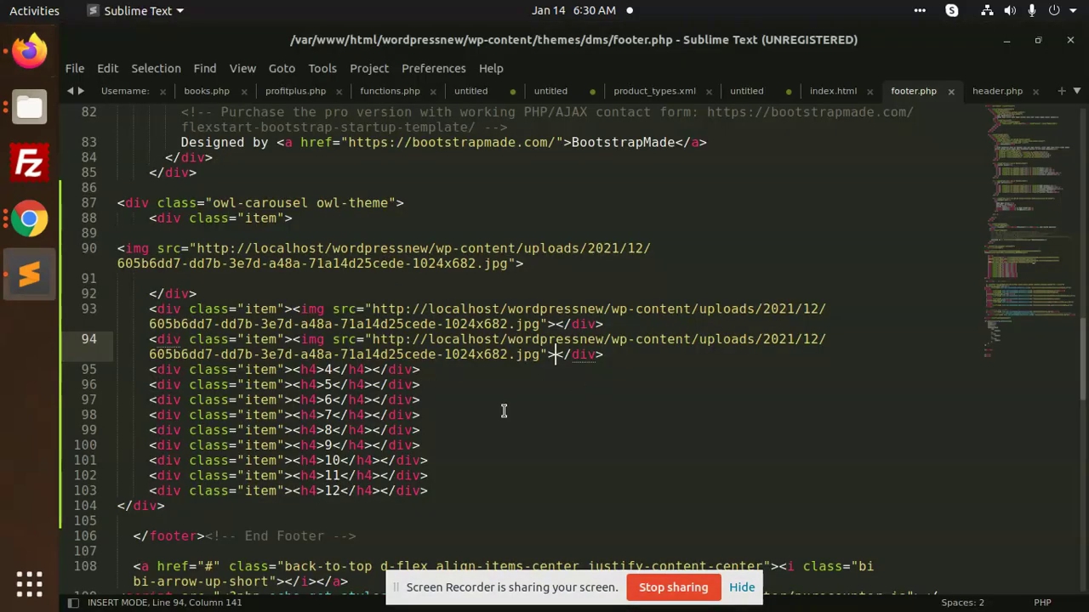
pyautogui.click(504, 411)
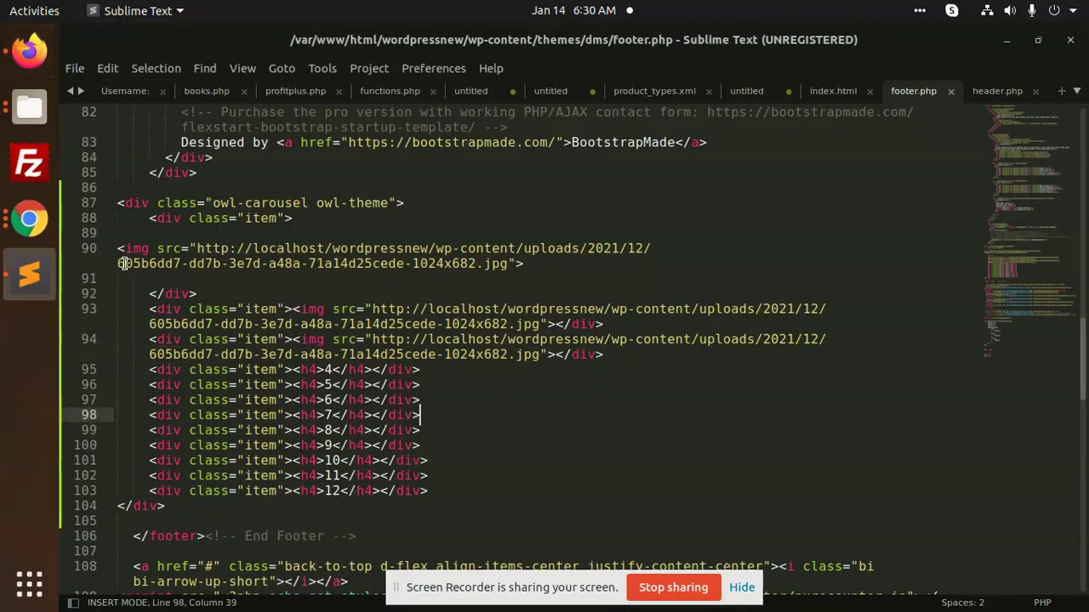
pyautogui.moveTo(294, 309)
pyautogui.mouseDown()
pyautogui.moveTo(601, 310)
pyautogui.moveTo(562, 325)
pyautogui.mouseUp()
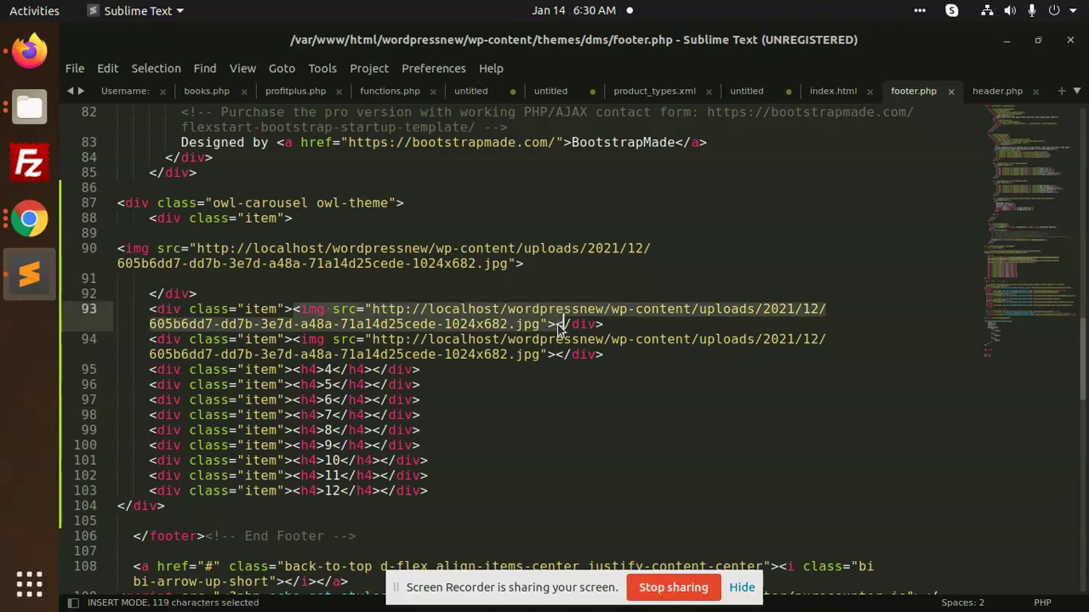
pyautogui.click(294, 309)
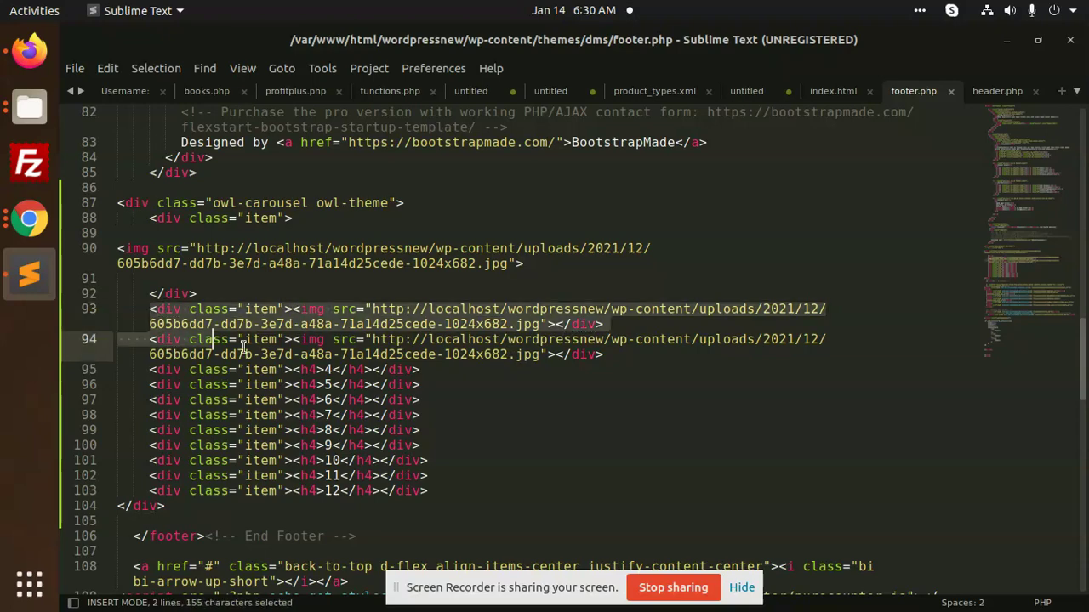
pyautogui.moveTo(290, 309); pyautogui.dragTo(468, 451)
pyautogui.click(465, 474)
pyautogui.moveTo(459, 492); pyautogui.dragTo(145, 310)
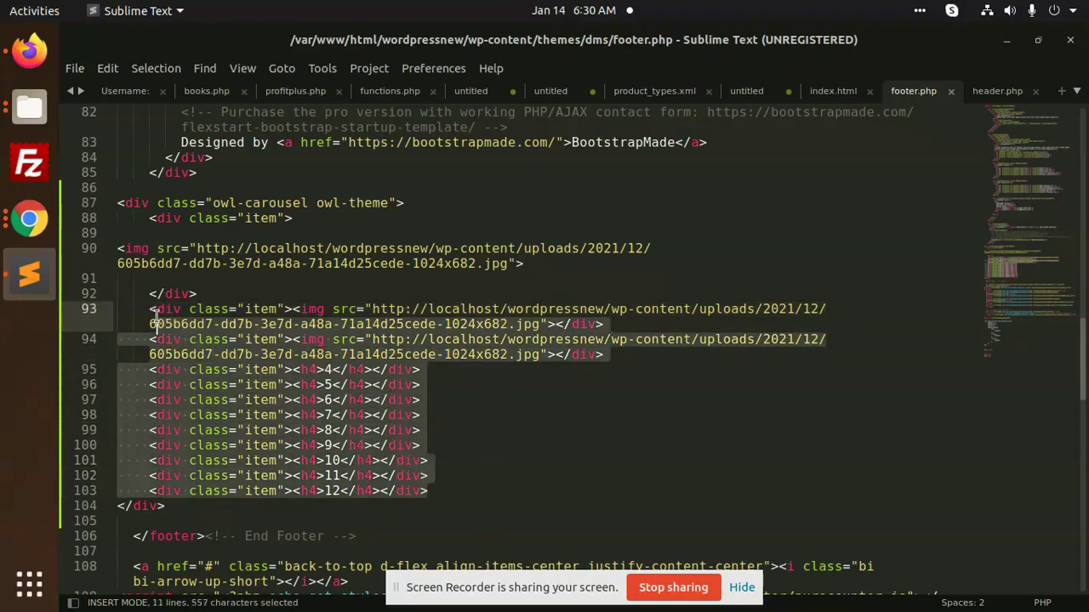
pyautogui.click(293, 356)
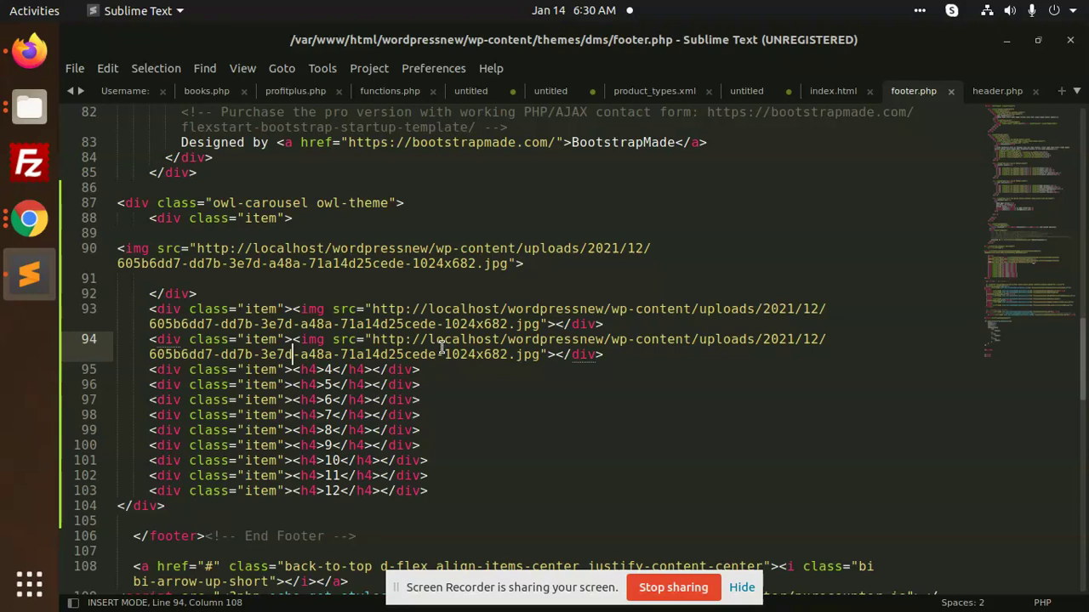
pyautogui.scroll(-1, 608, 387)
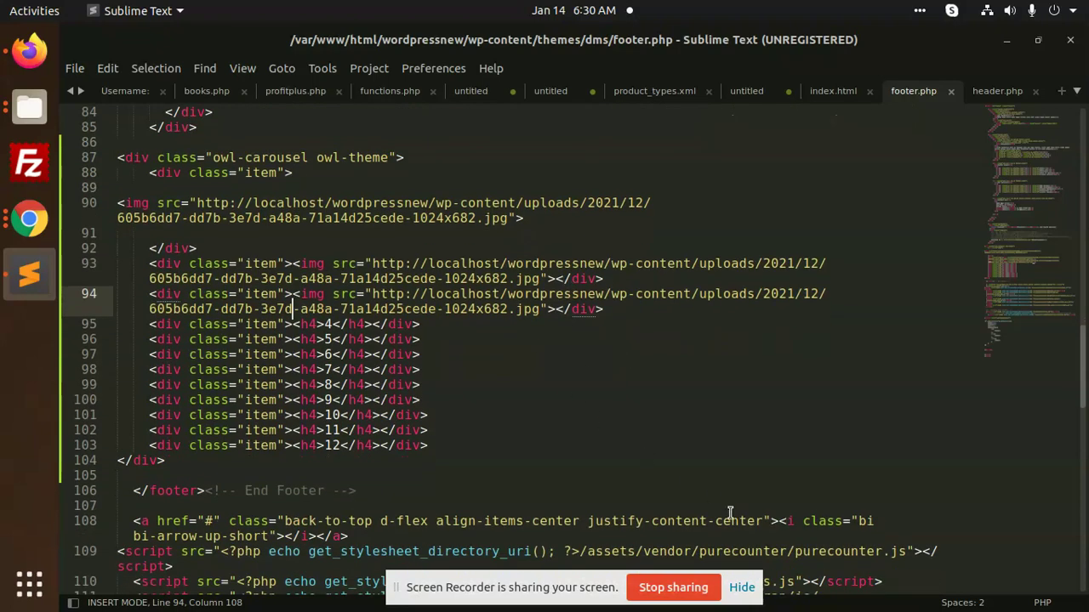